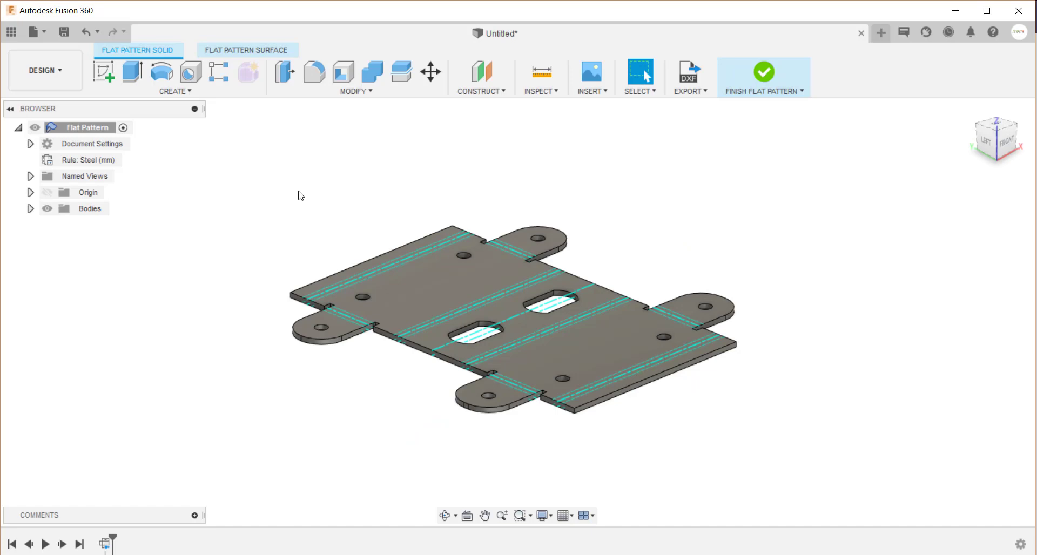
Step: Finish the flat pattern of the sheet metal part
left_click(761, 79)
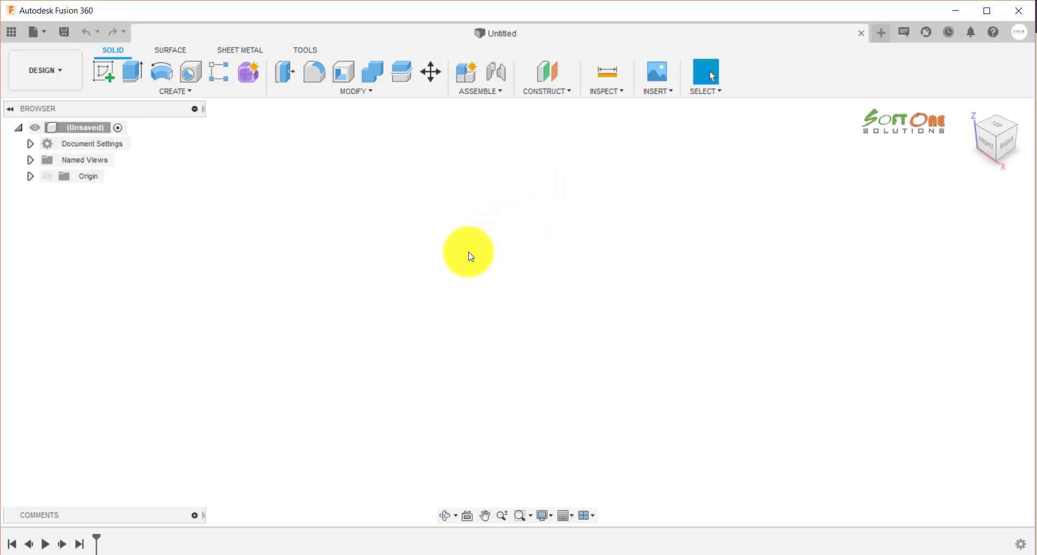
Step: Open the sheet metal rules library and expand the default Steel (mm) rule
left_click(231, 52)
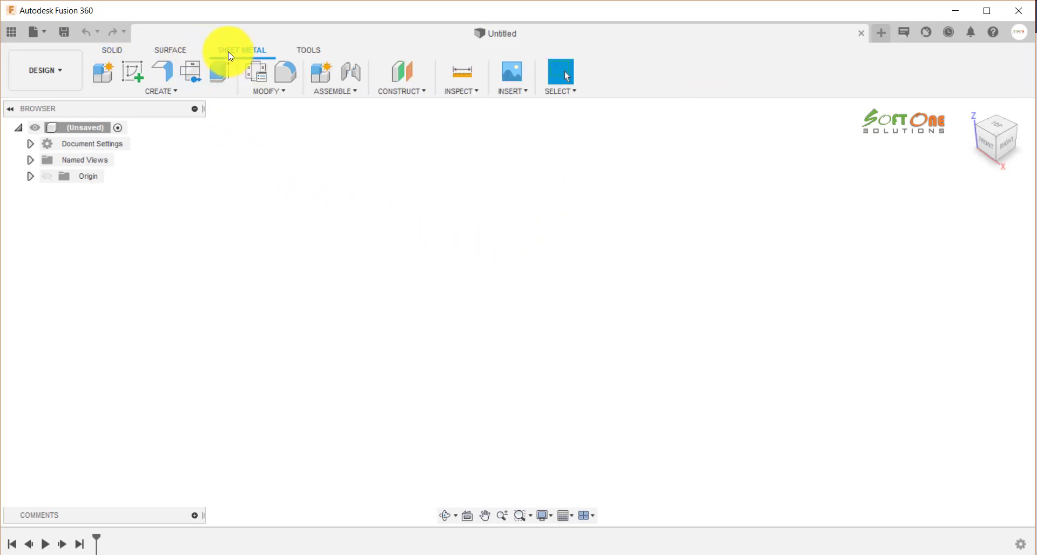
left_click(268, 92)
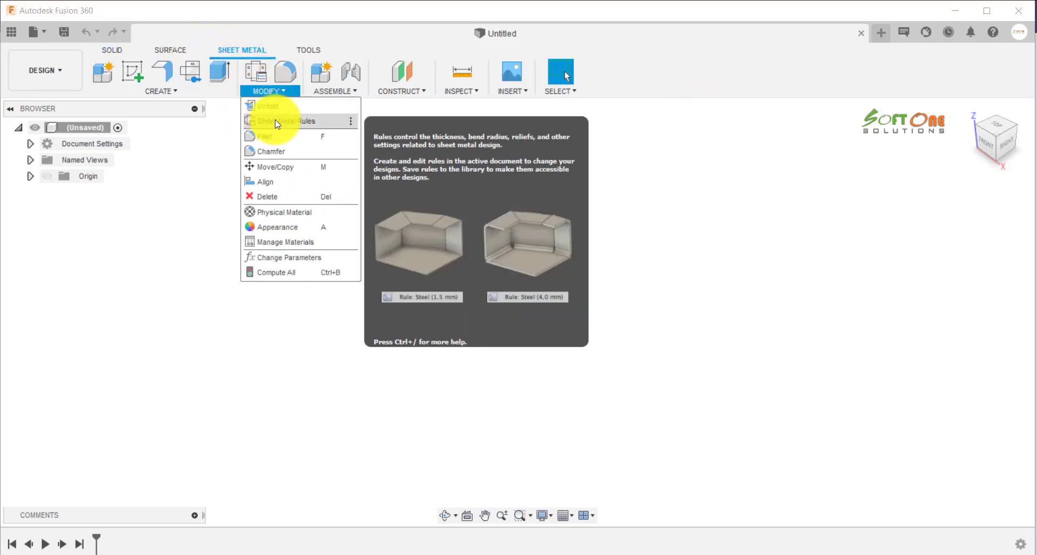
left_click(314, 122)
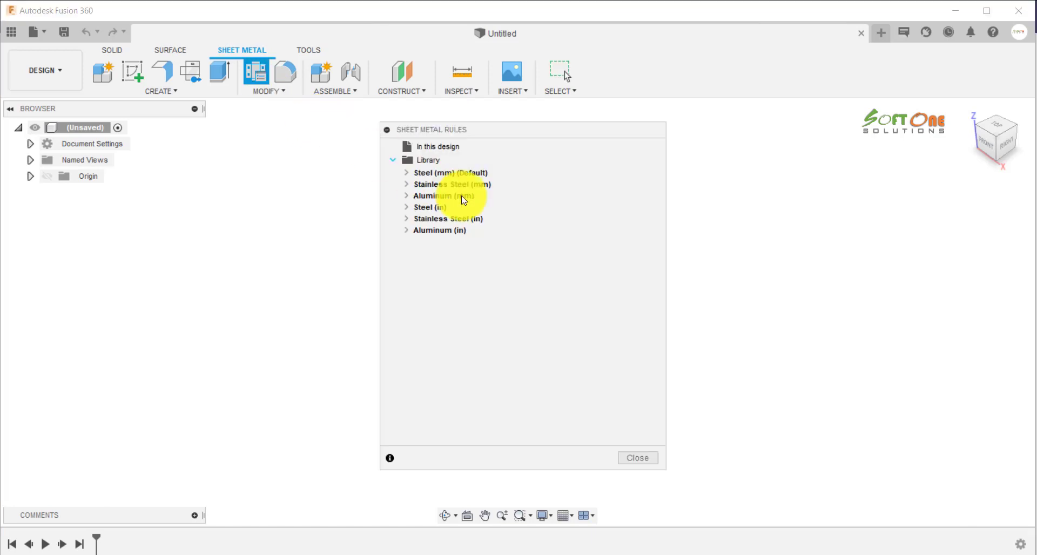
left_click_drag(517, 132, 371, 112)
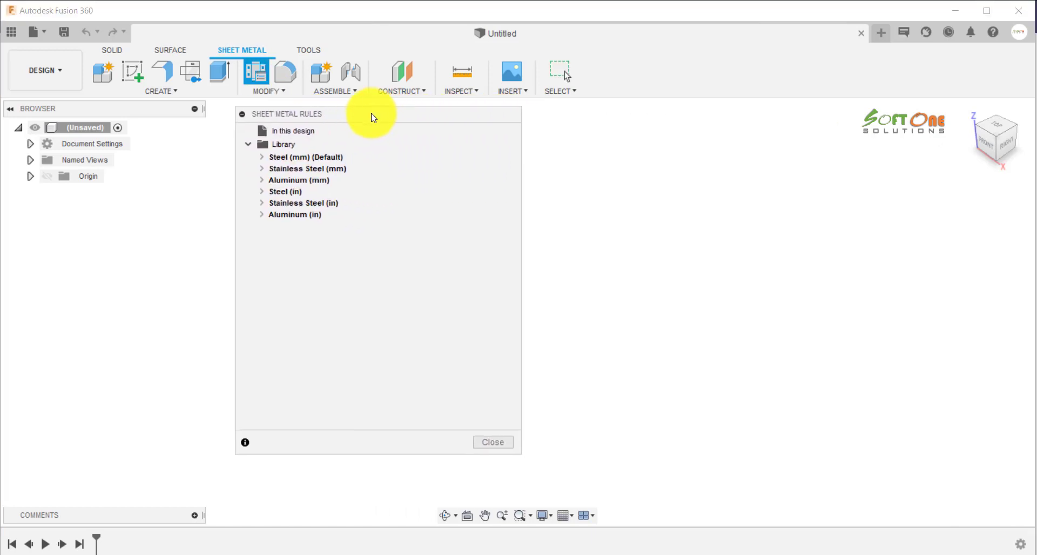
left_click(260, 157)
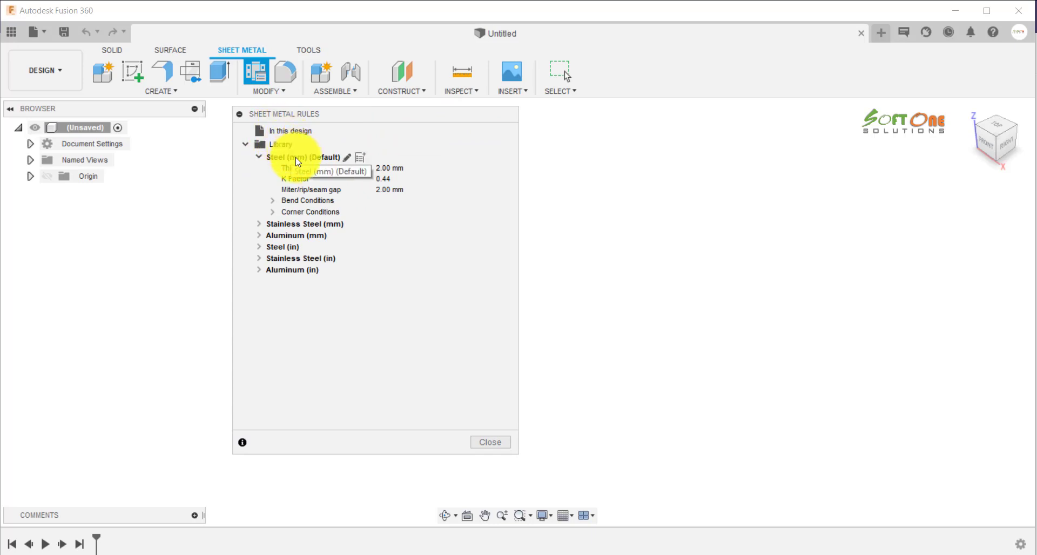
Step: Examine the Steel (mm) rule's thickness, K factor, bend and corner conditions in its editor, then close the rules without saving changes
left_click(348, 158)
left_click_drag(460, 145, 641, 148)
left_click(570, 236)
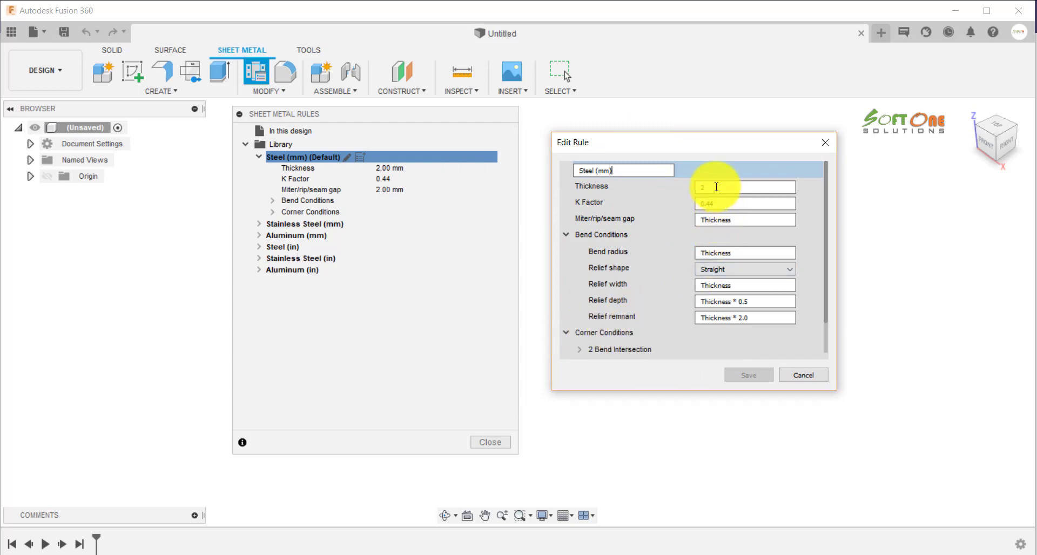
left_click(698, 204)
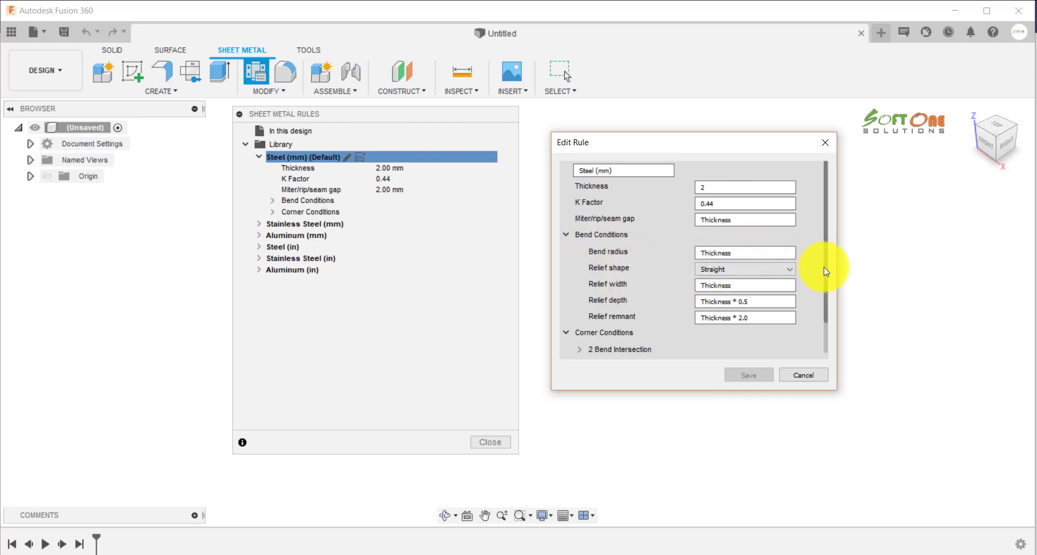
left_click_drag(825, 270, 825, 299)
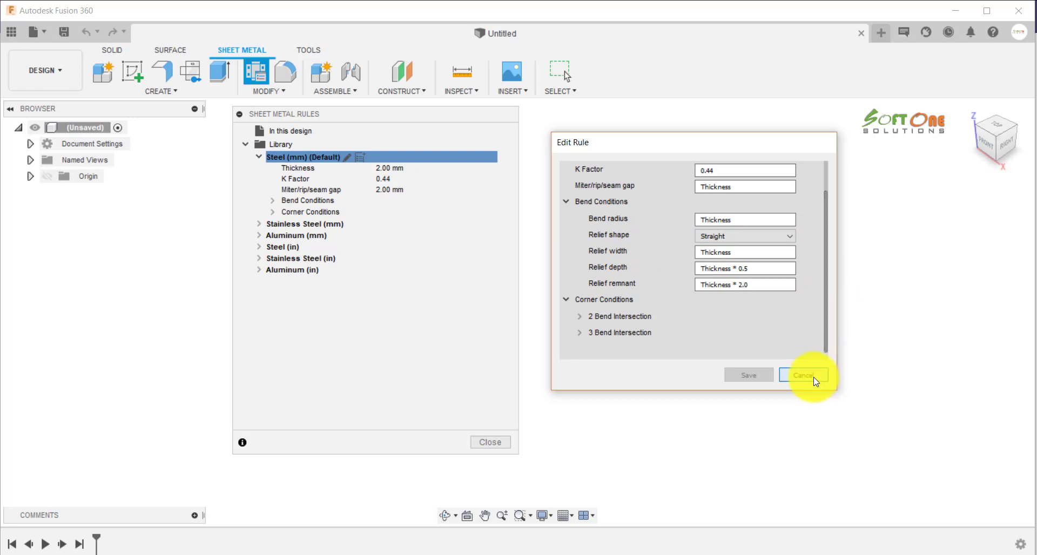
left_click(815, 381)
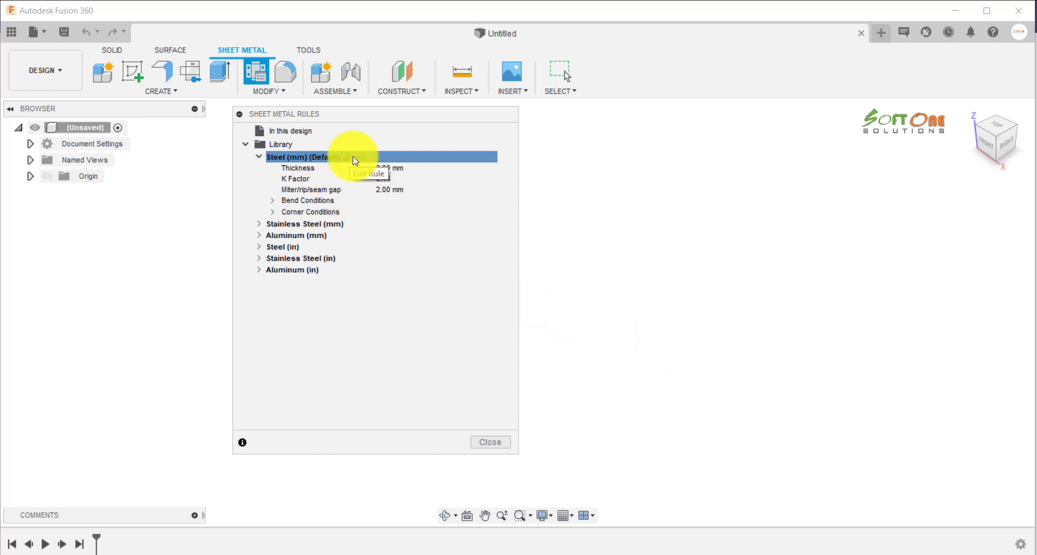
left_click(489, 442)
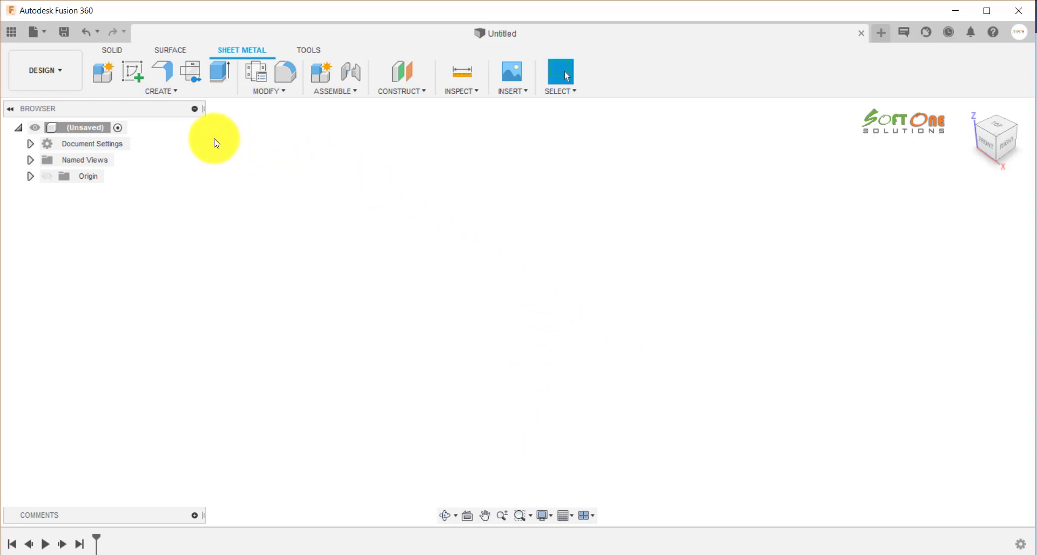
Step: Start a sketch on the horizontal XY plane and draw a vertical line about 31.5 mm long upward from the origin
left_click(135, 70)
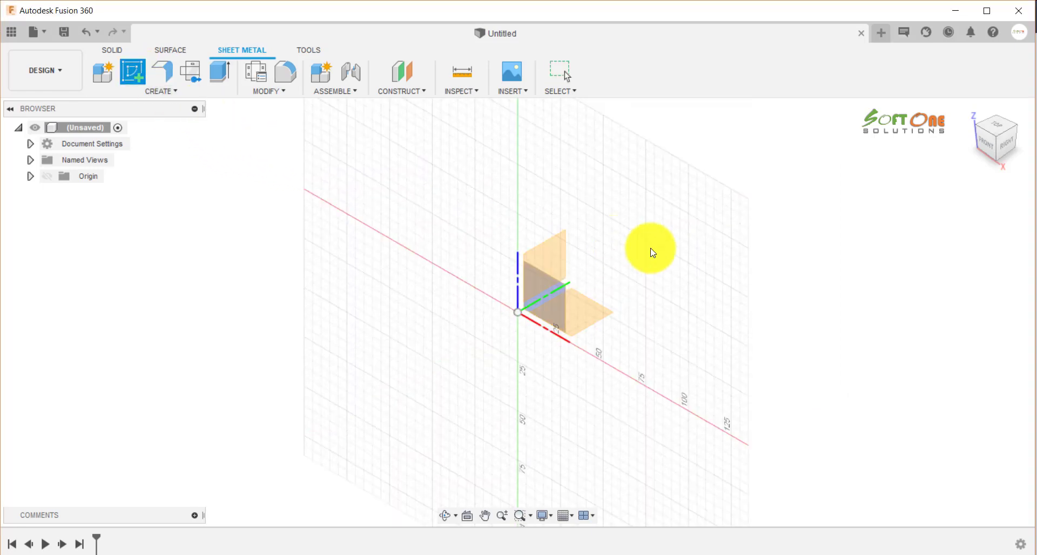
left_click(580, 314)
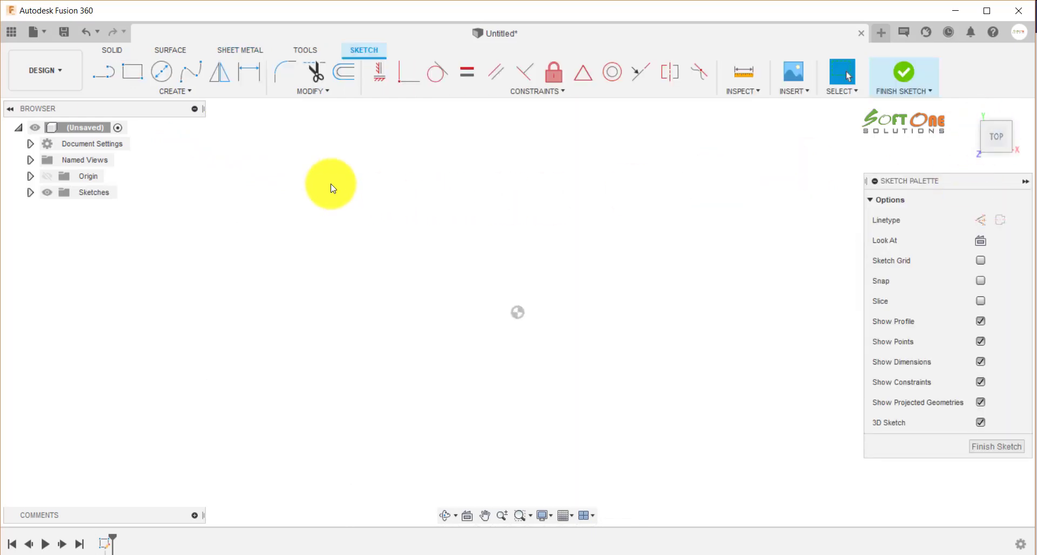
left_click(103, 72)
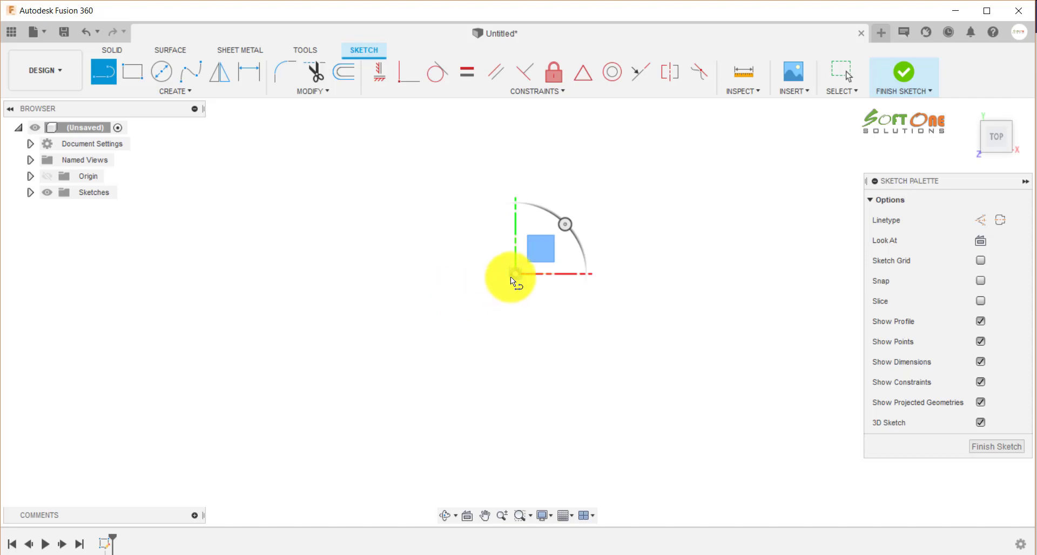
left_click(511, 277)
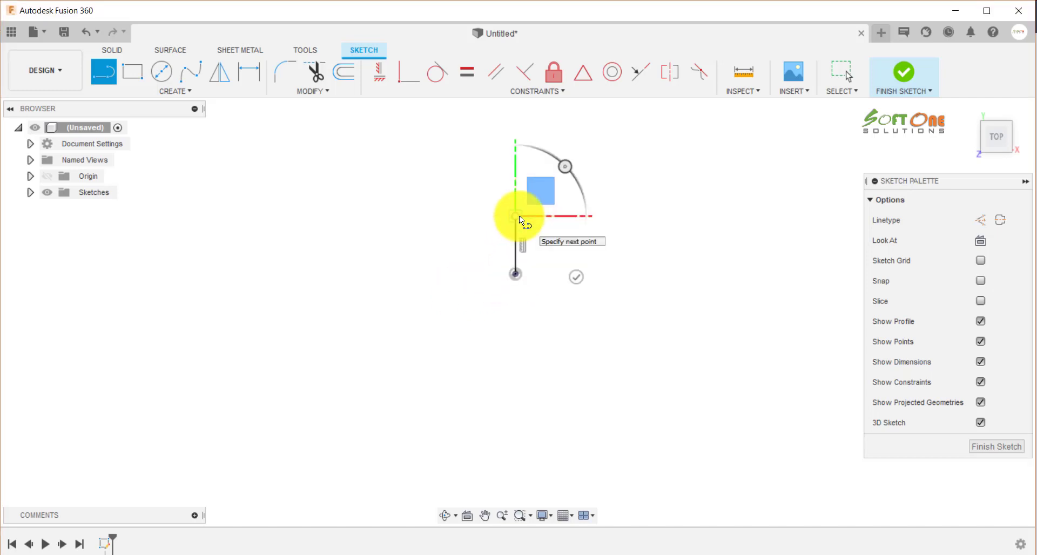
left_click(519, 215)
key("Escape")
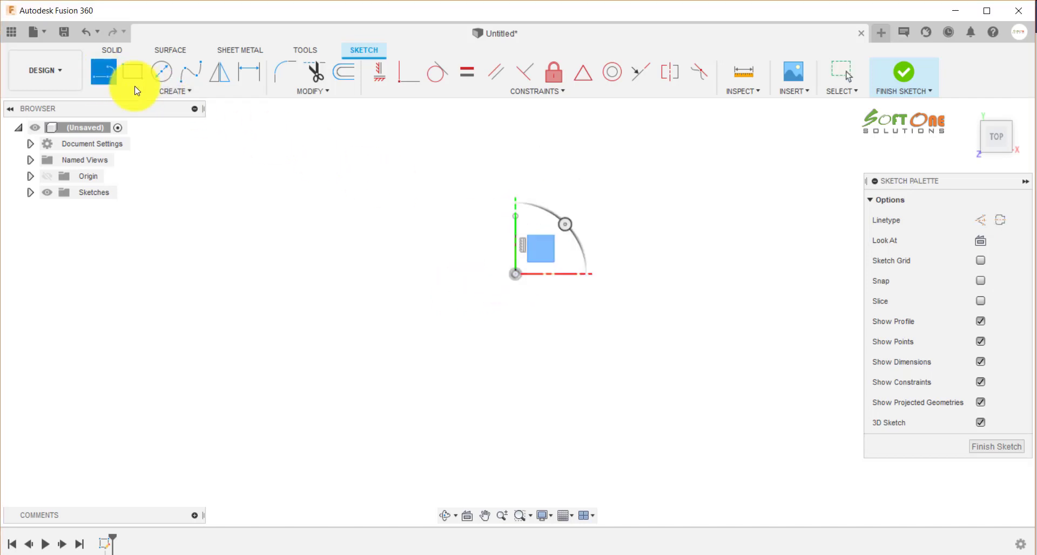
Step: Draw a line about 97 mm long sloping down-left from the origin, with a short perpendicular line rising from its end
left_click(514, 277)
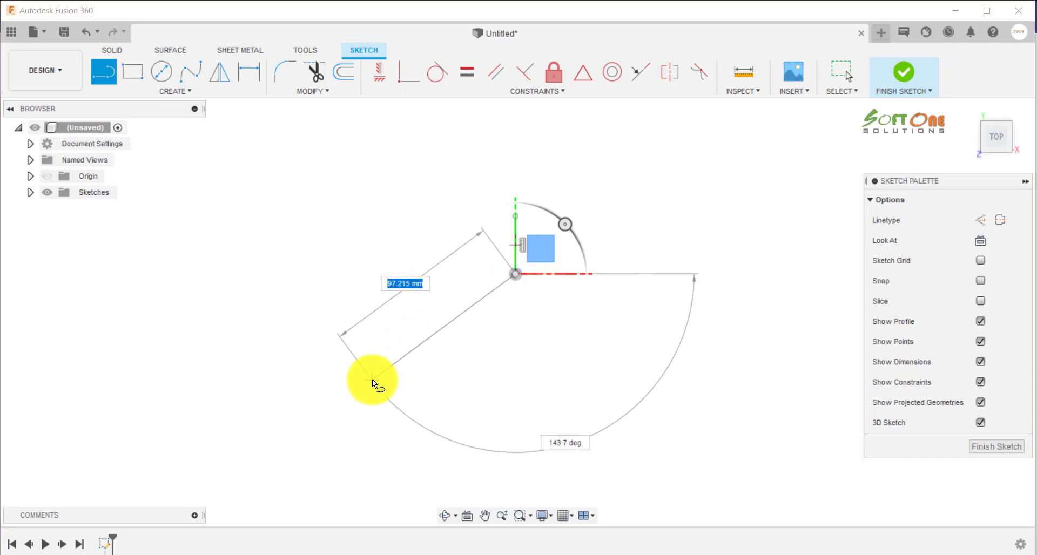
left_click(371, 379)
left_click(346, 345)
key("Escape")
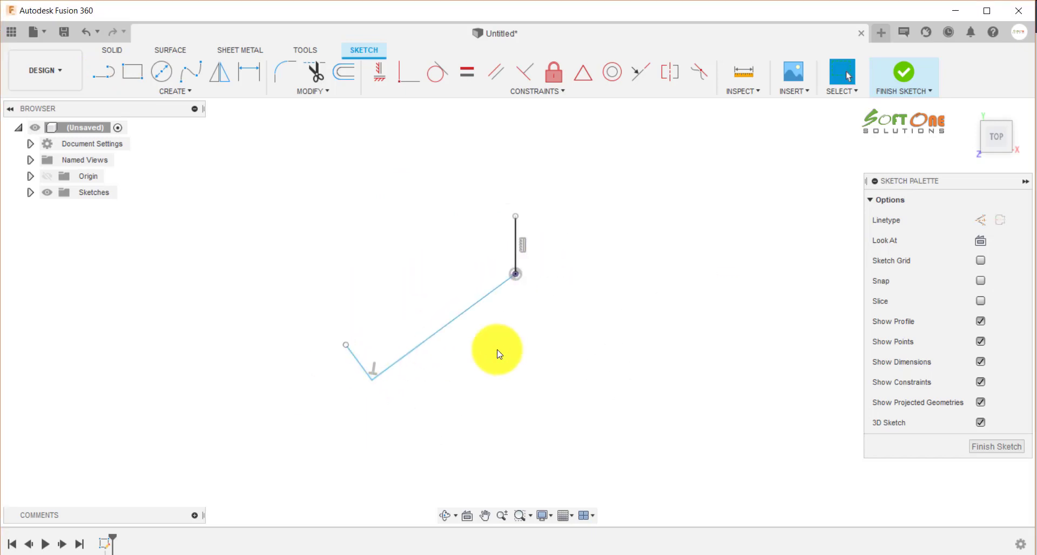
scroll(594, 278, "up", 1)
left_click(508, 237)
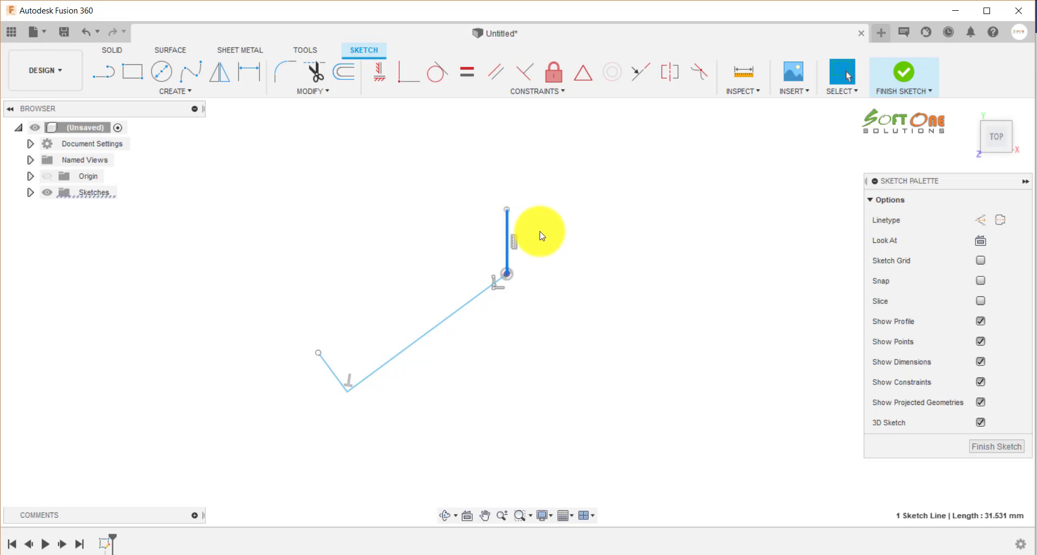
right_click(539, 234)
left_click(533, 357)
left_click(563, 226)
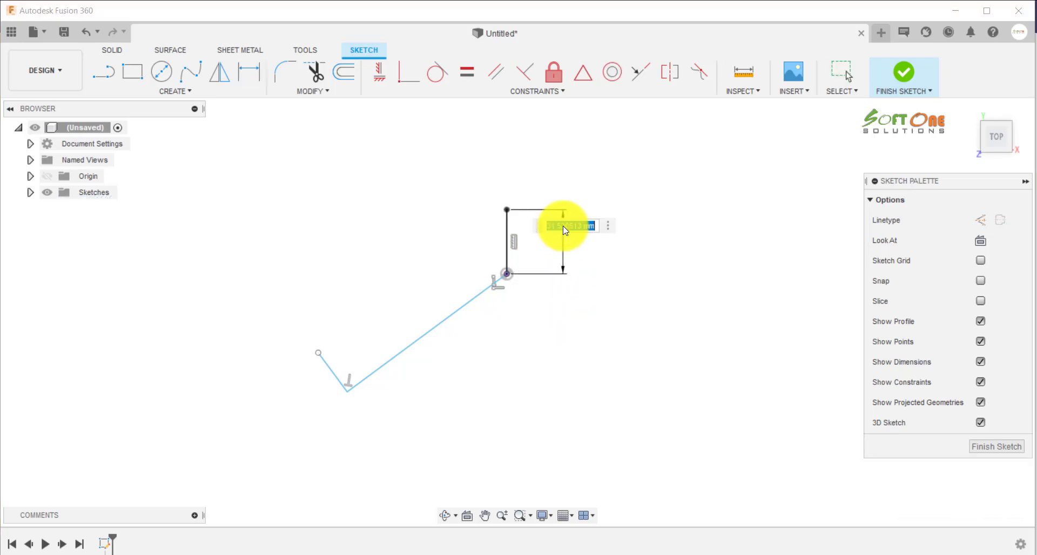
key("Return")
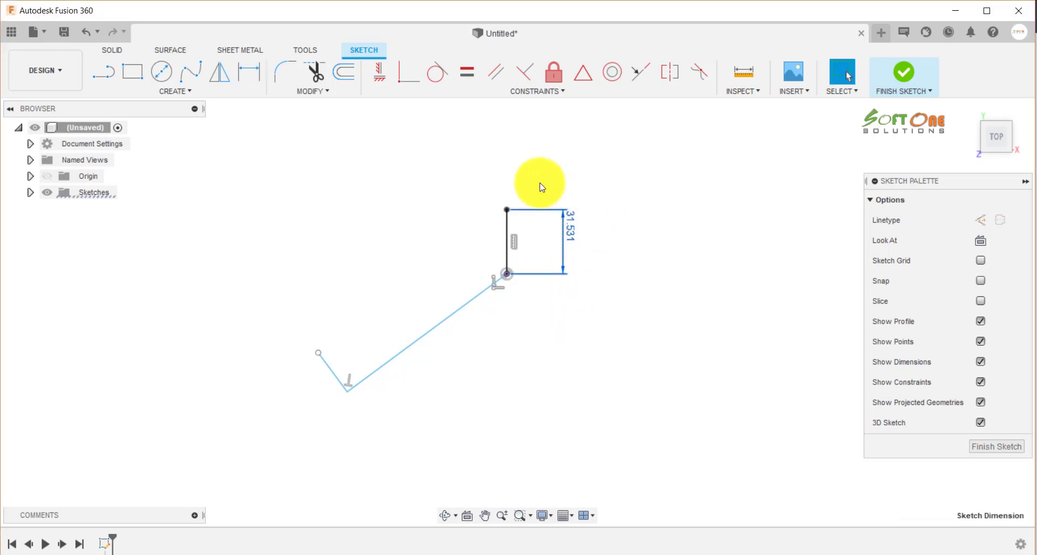
key("Escape")
Step: Convert the vertical line above the origin into a construction line
left_click(506, 227)
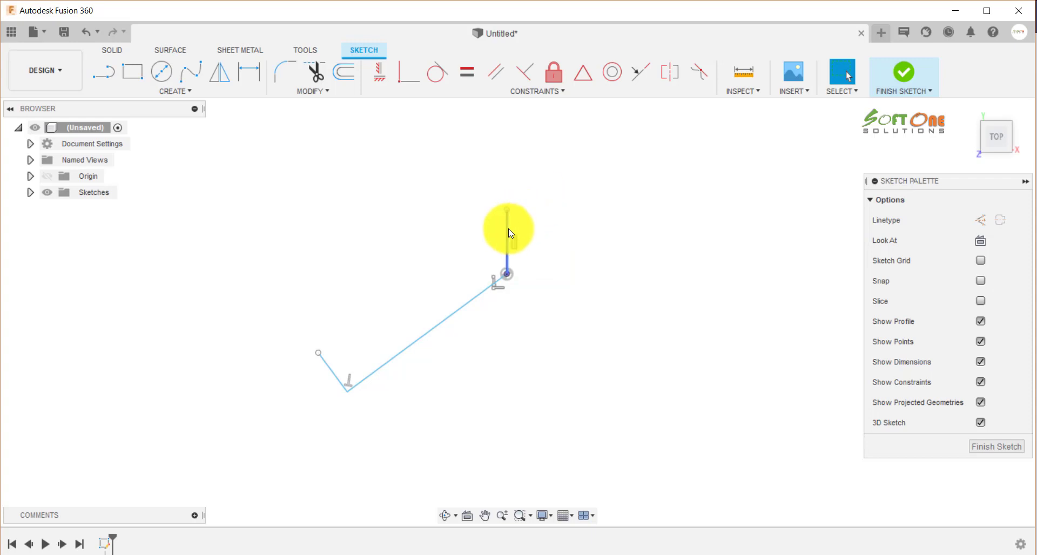
right_click(560, 186)
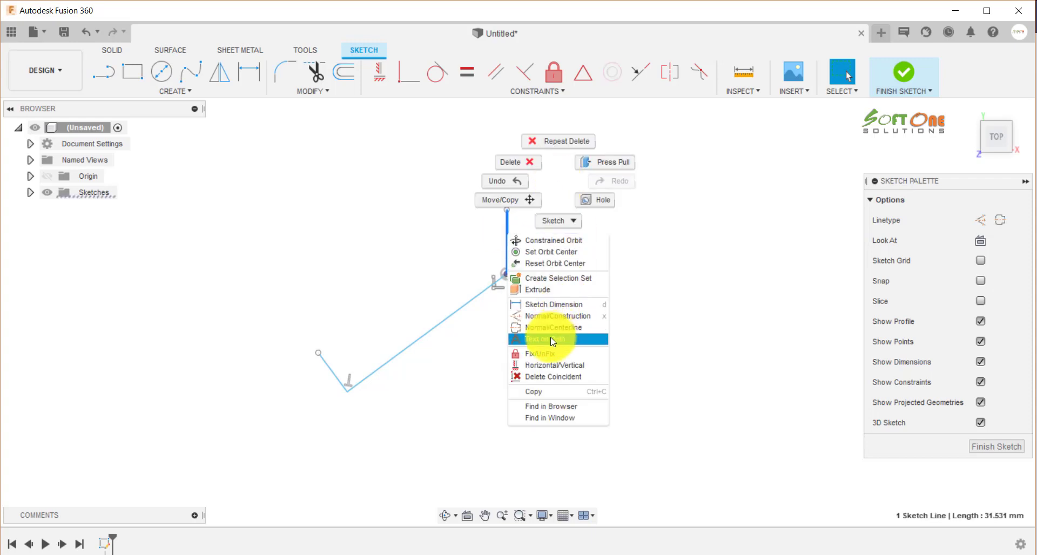
left_click(551, 318)
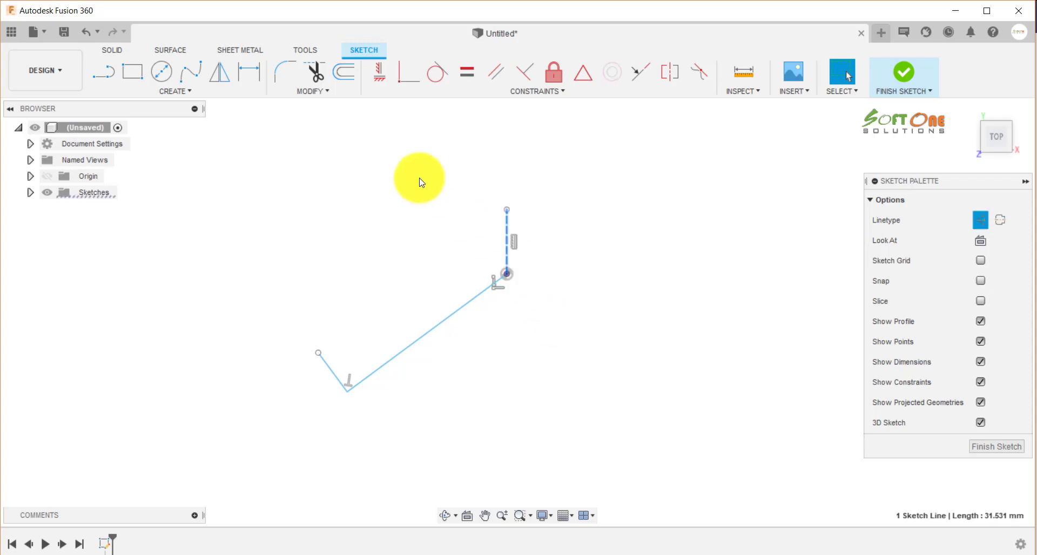
Step: Mirror the sloping line and its short perpendicular end line about the vertical construction line
left_click(227, 76)
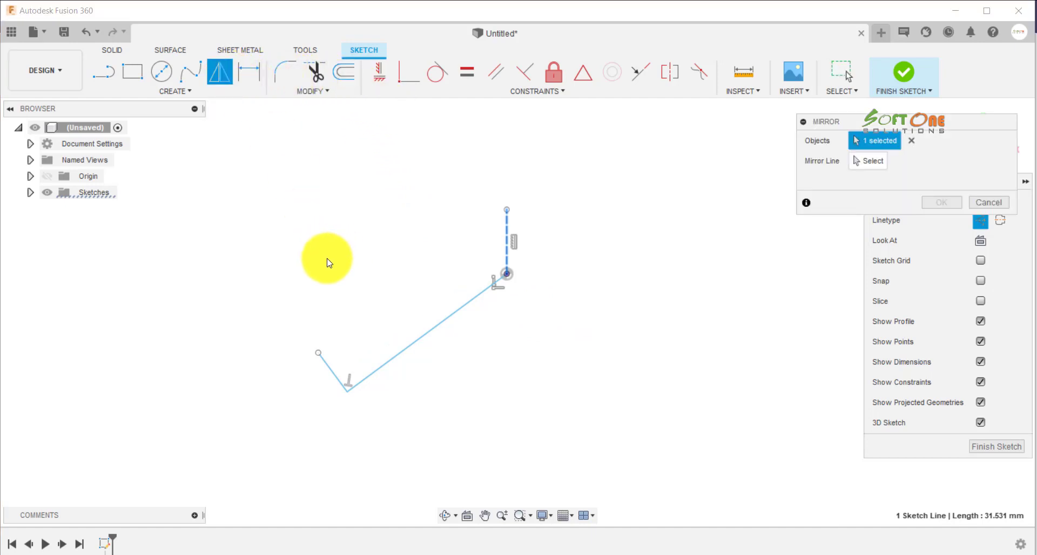
left_click(910, 141)
left_click_drag(332, 408, 255, 346)
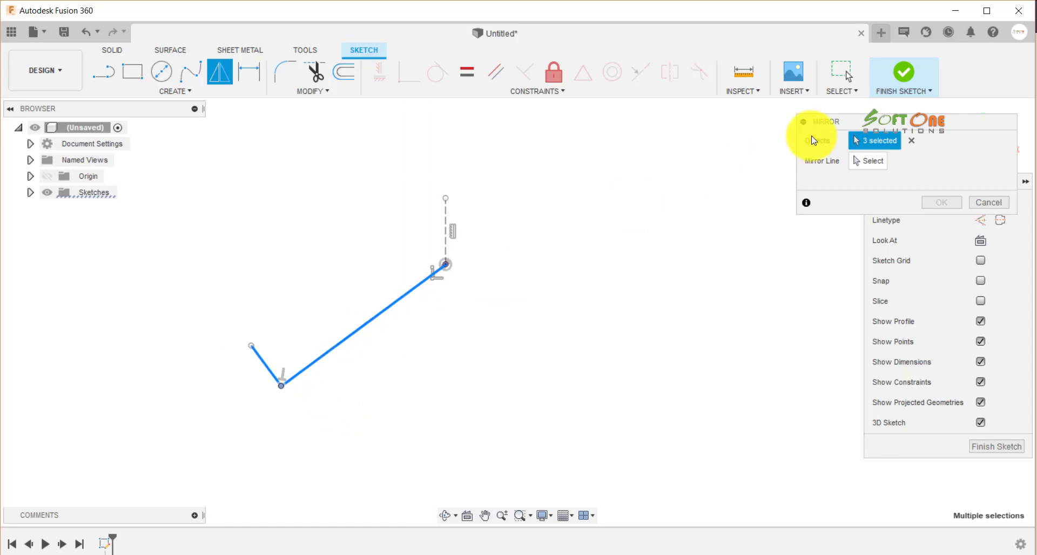
left_click(867, 160)
left_click(446, 238)
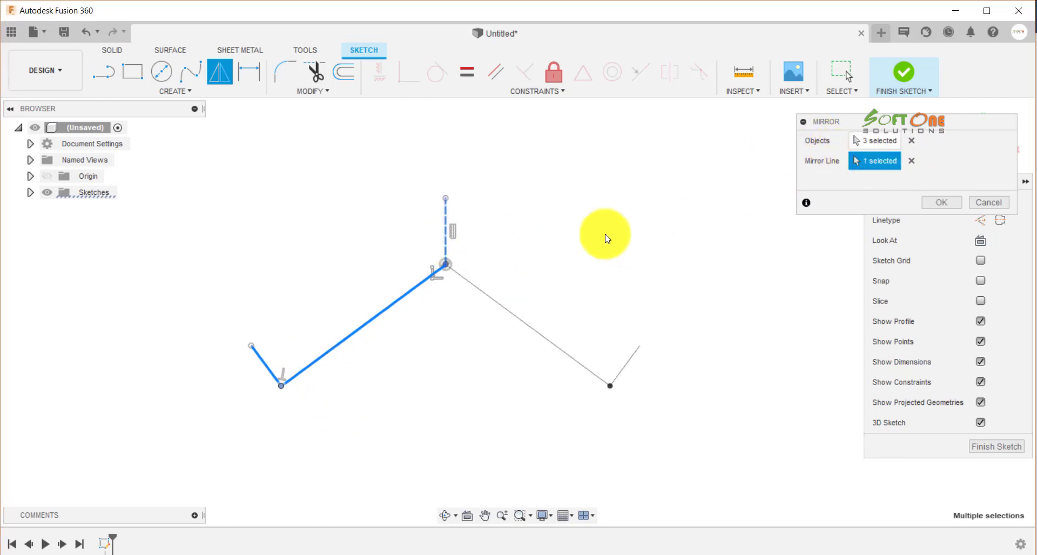
left_click(932, 204)
Step: Dimension the short left end line of the profile to 10 mm
scroll(540, 259, "down", 2)
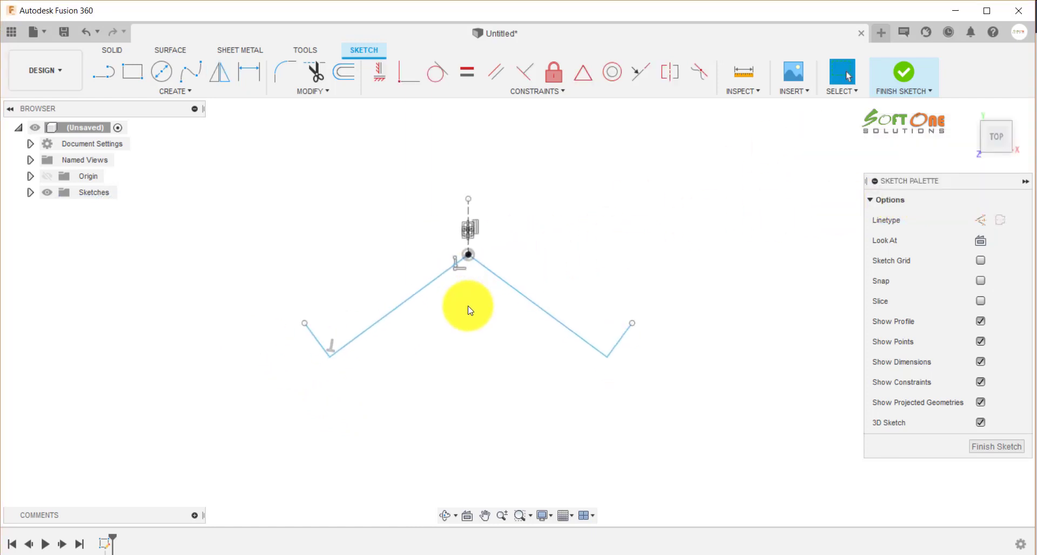
scroll(469, 308, "up", 1)
left_click(249, 71)
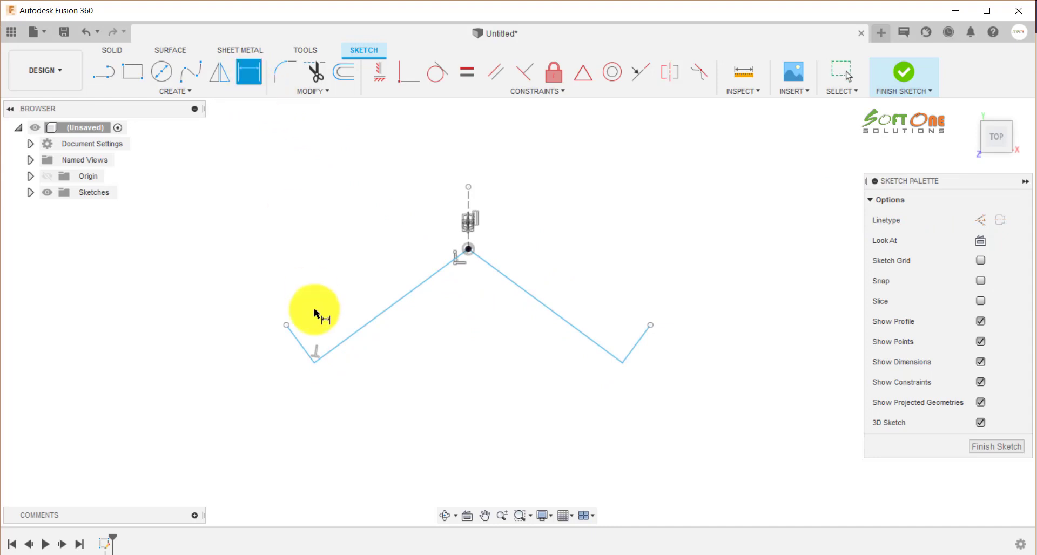
left_click(302, 346)
left_click(265, 368)
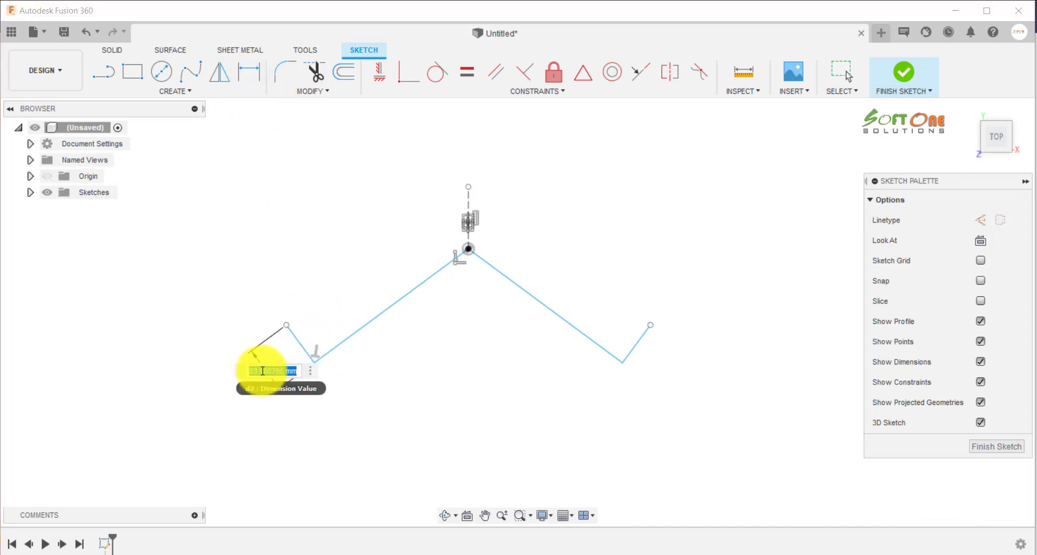
type("10")
key("Return")
Step: Set the horizontal distance between the profile's two outer endpoints to 110 mm and leave the dimension command
scroll(448, 330, "up", 1)
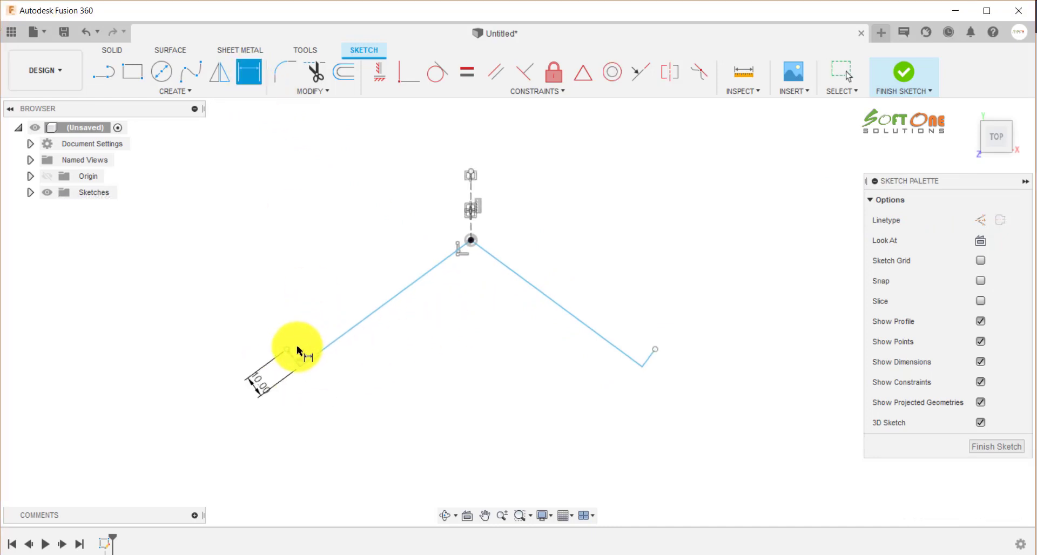
left_click(655, 349)
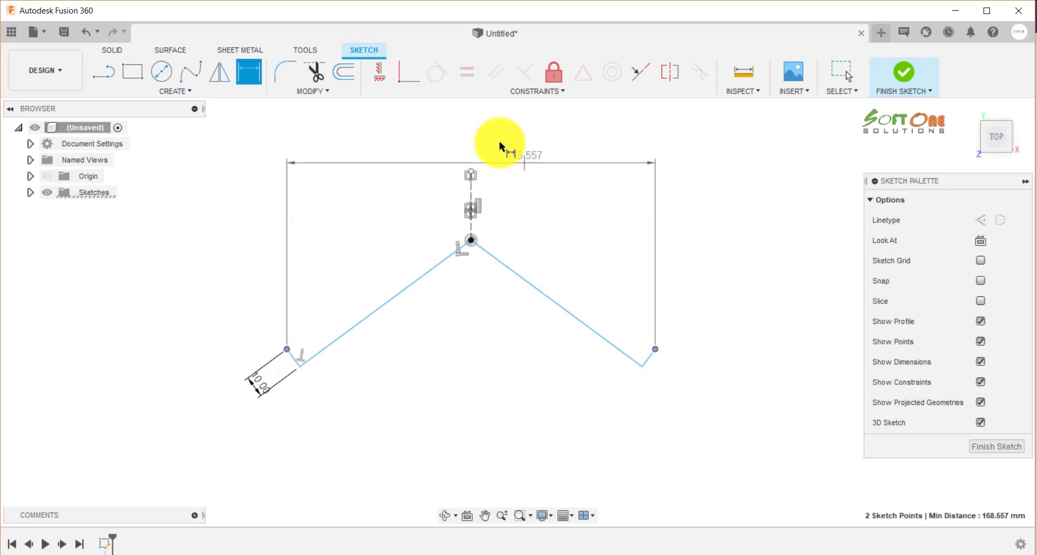
left_click(473, 124)
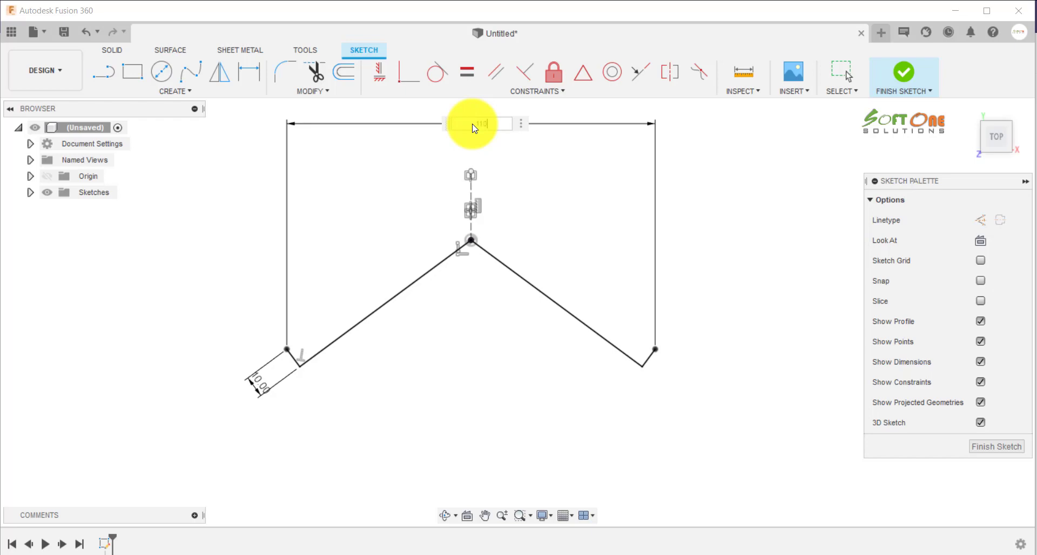
key("Return")
scroll(474, 227, "down", 3)
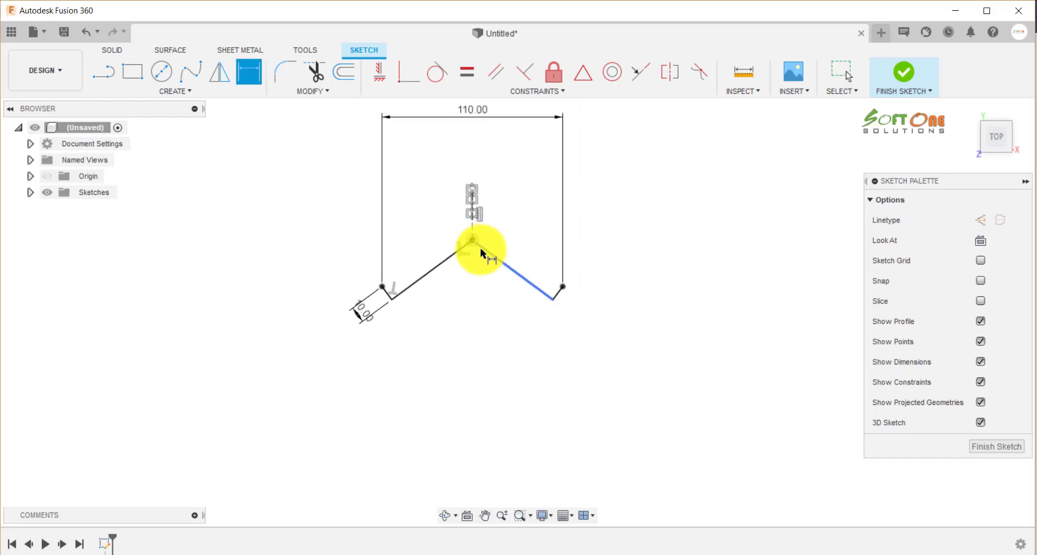
scroll(491, 199, "up", 4)
key("Escape")
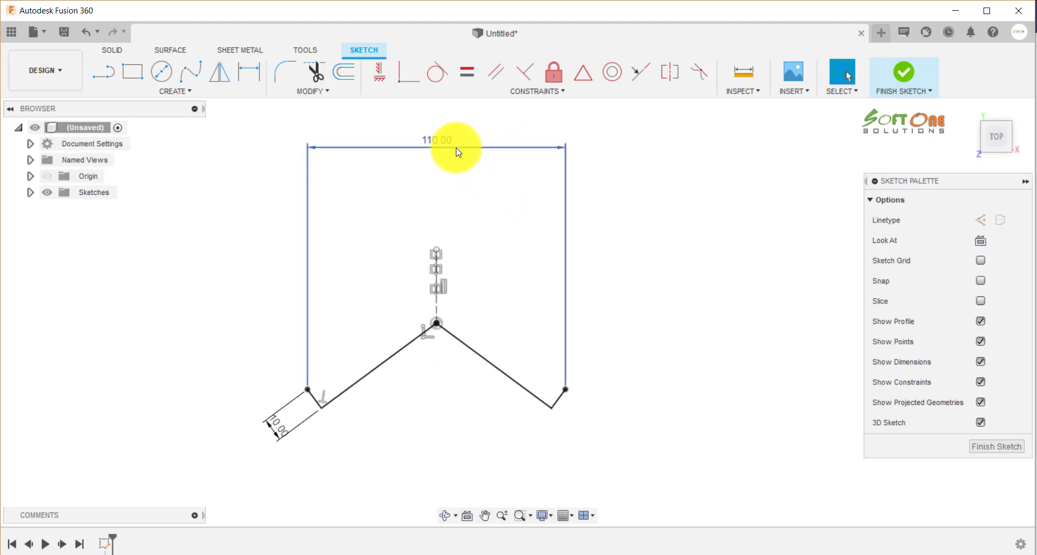
Step: Constrain the two long sloping lines of the profile to be perpendicular to each other
scroll(426, 378, "up", 2)
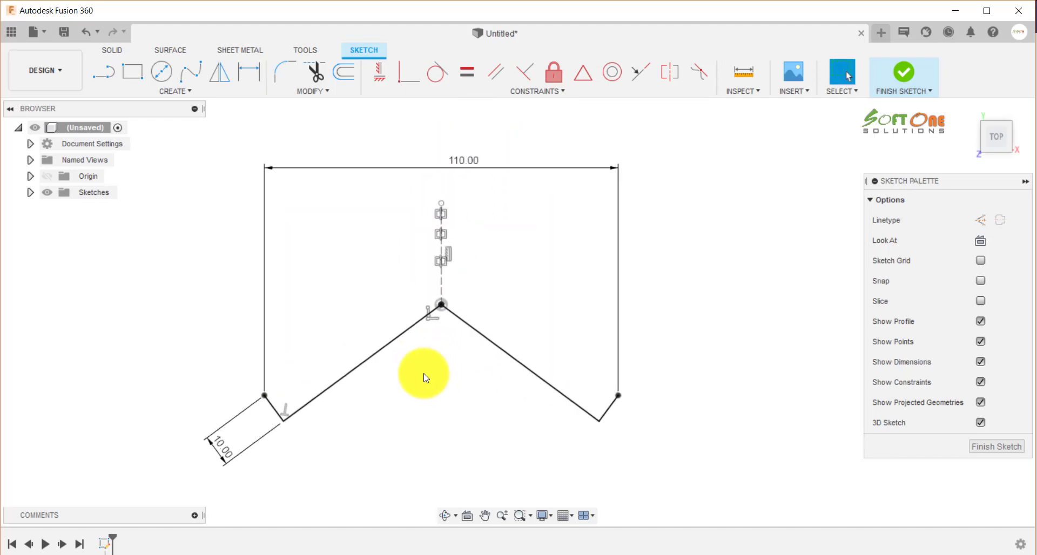
left_click(529, 77)
left_click(416, 323)
left_click(480, 330)
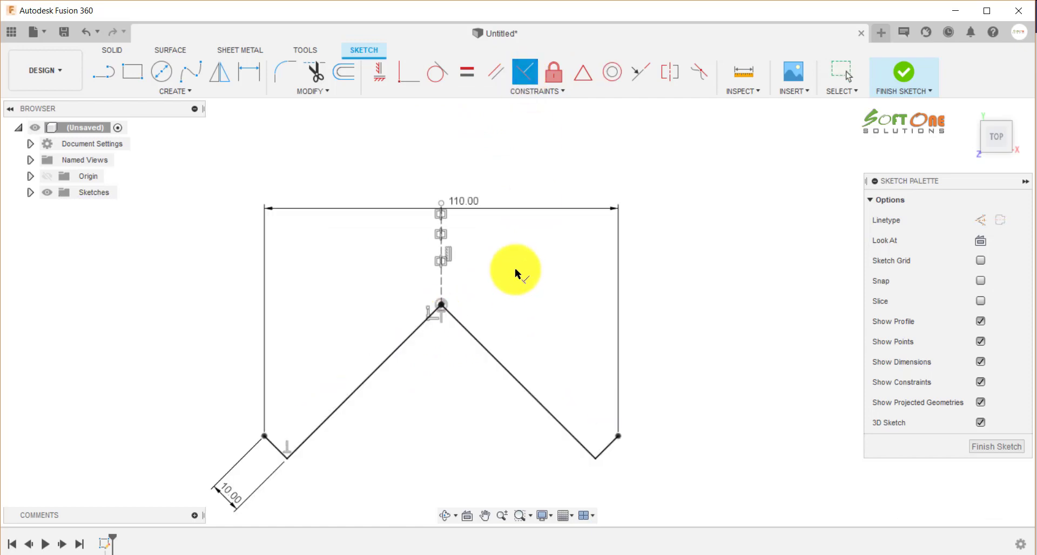
Step: Draw a circle about 43 mm in diameter centred on the origin at the profile's apex
scroll(515, 268, "down", 2)
scroll(470, 328, "up", 1)
scroll(470, 329, "up", 1)
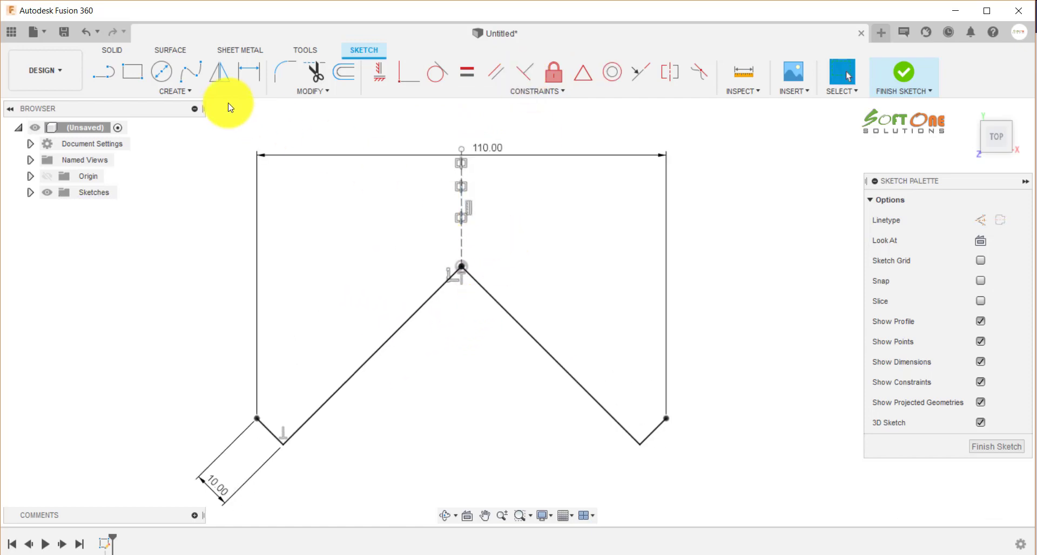
left_click(162, 71)
left_click(462, 265)
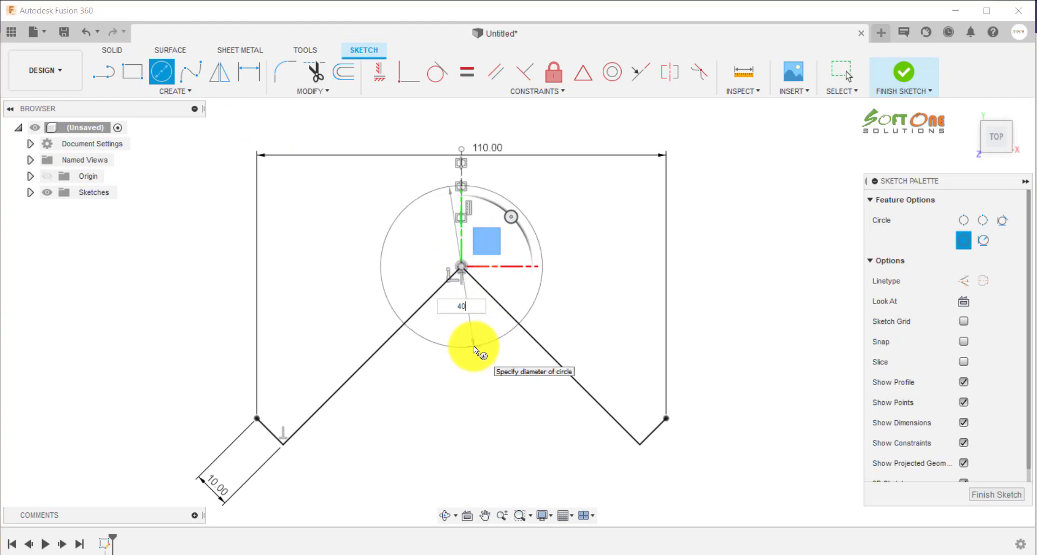
left_click(475, 345)
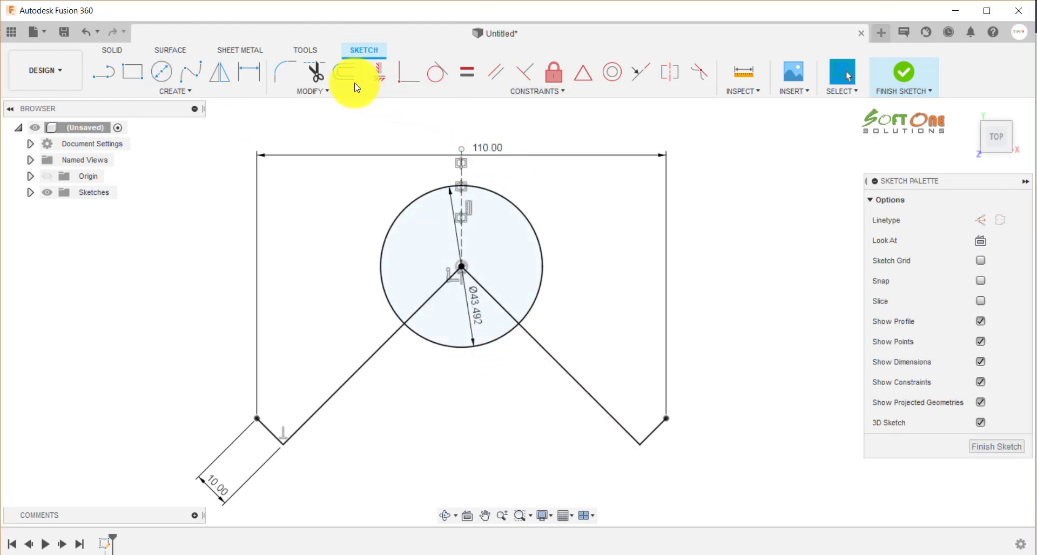
Step: Try to trim the portions of the two sloping lines that lie inside the circle
left_click(426, 300)
left_click(497, 305)
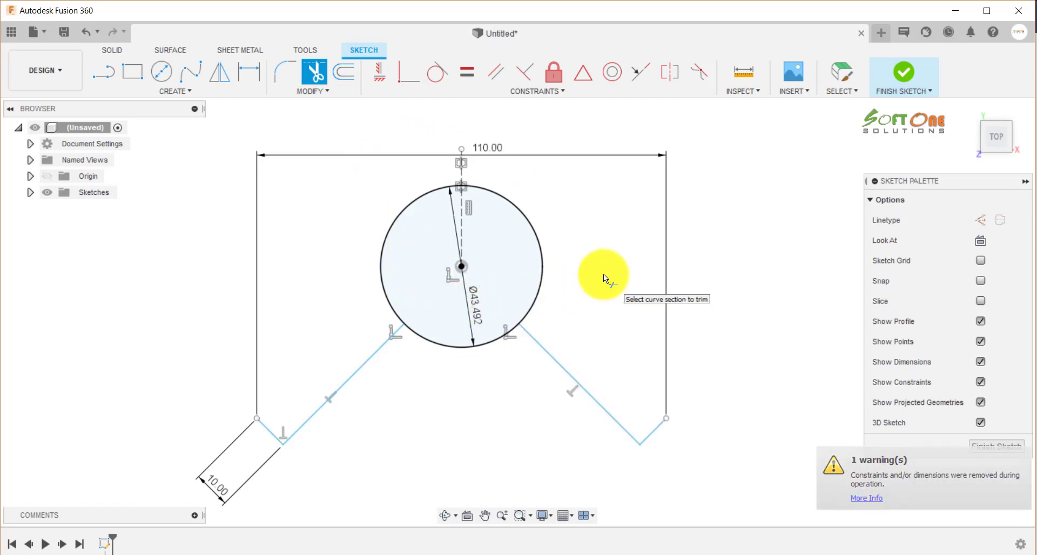
key("Escape")
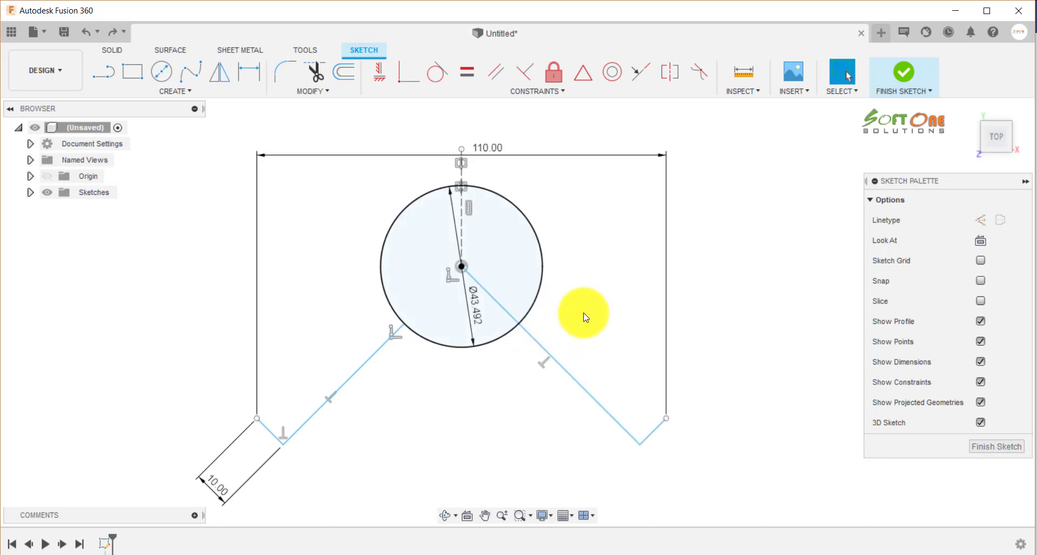
Step: Trim the outer part of the circle, keeping only the lower arc between the two sloping lines
left_click(315, 73)
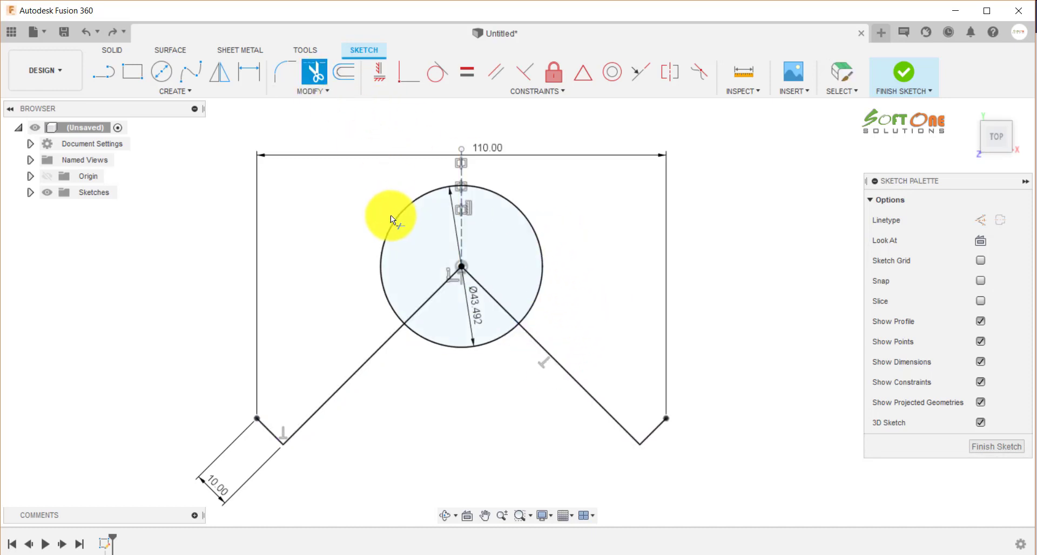
left_click(521, 216)
left_click(534, 226)
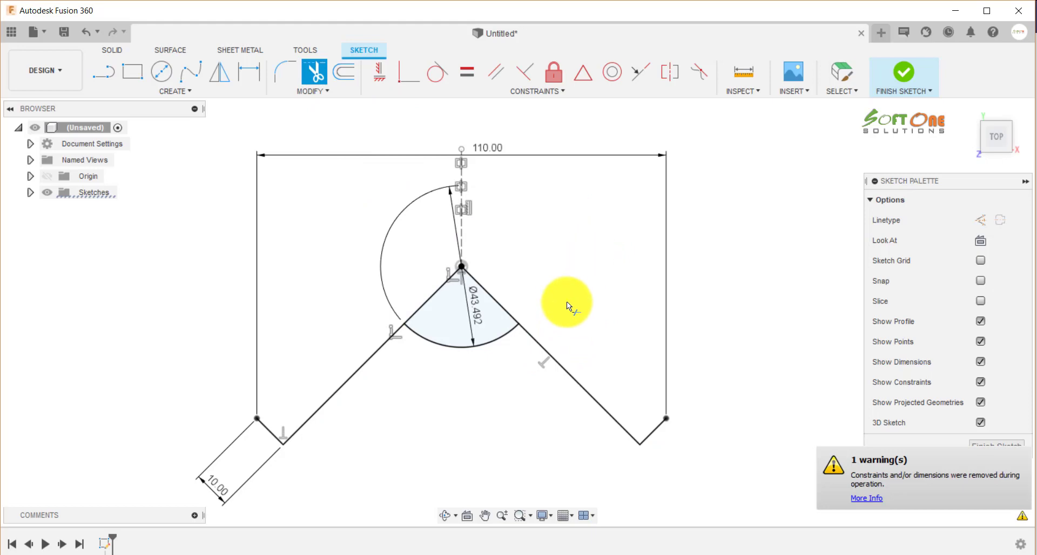
key("Escape")
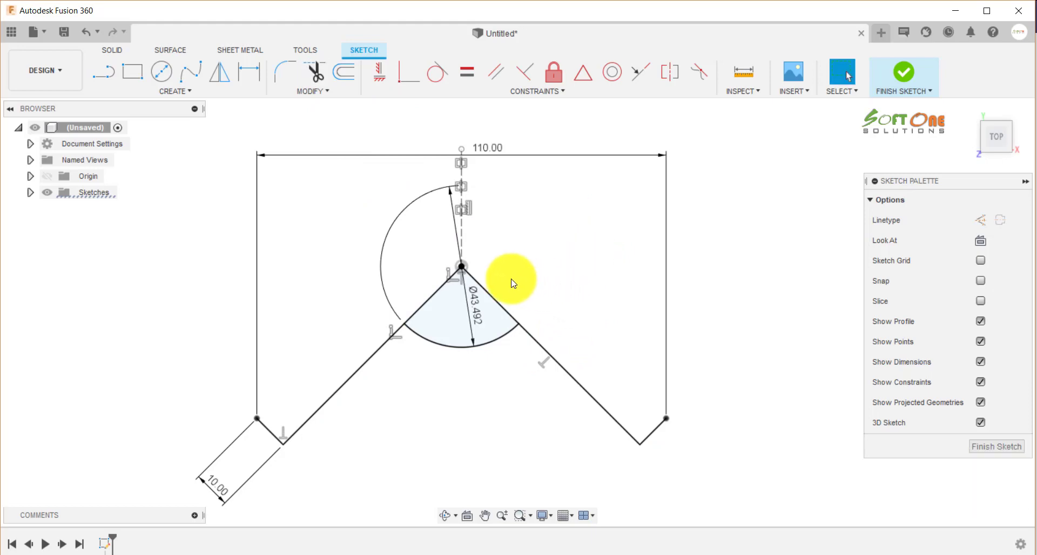
Step: Break both sloping lines where they meet the ends of the arc
left_click(325, 97)
left_click(298, 173)
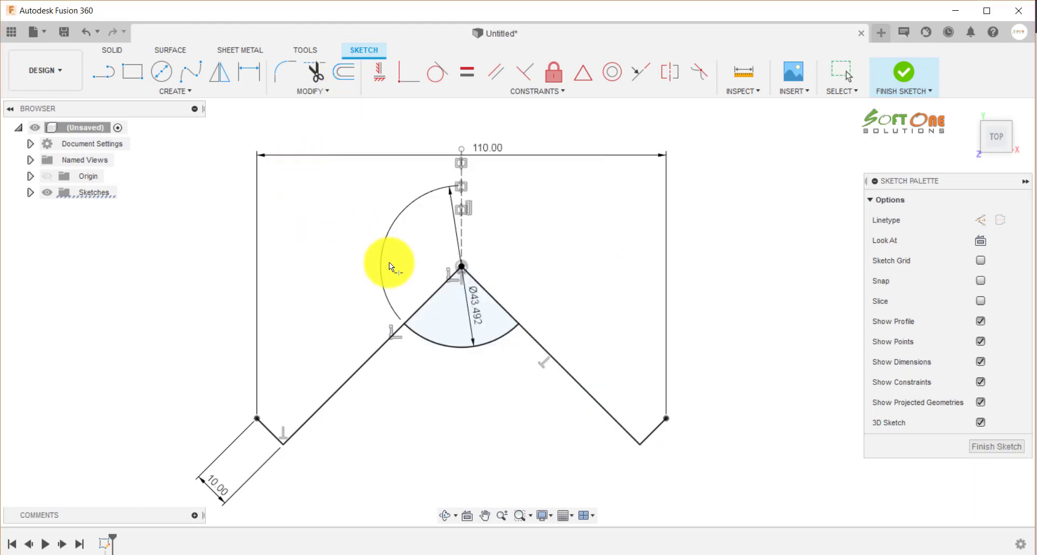
left_click(423, 297)
left_click(501, 306)
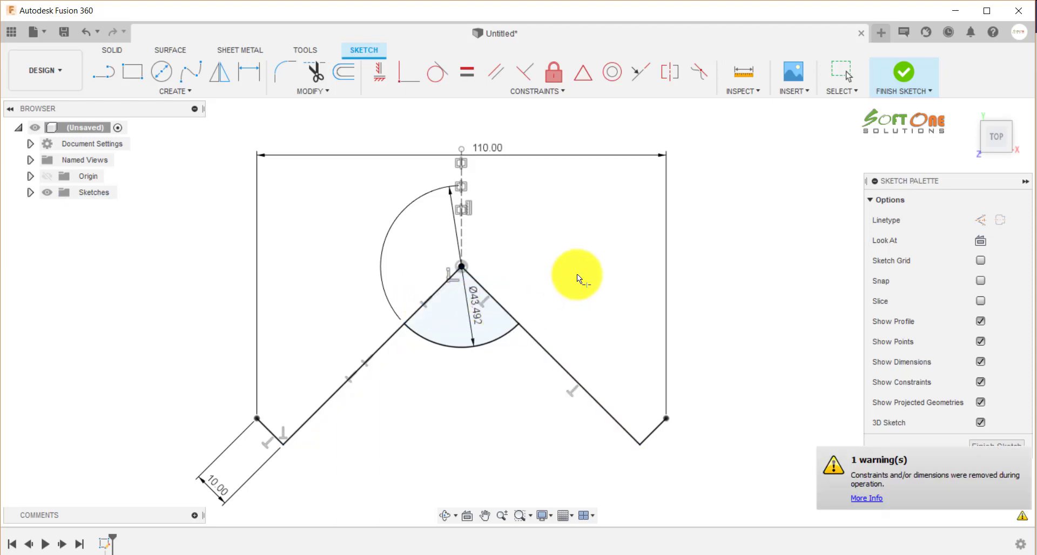
key("Escape")
Step: Convert the two line segments between the origin and the arc into construction lines and finish the sketch
left_click(492, 296)
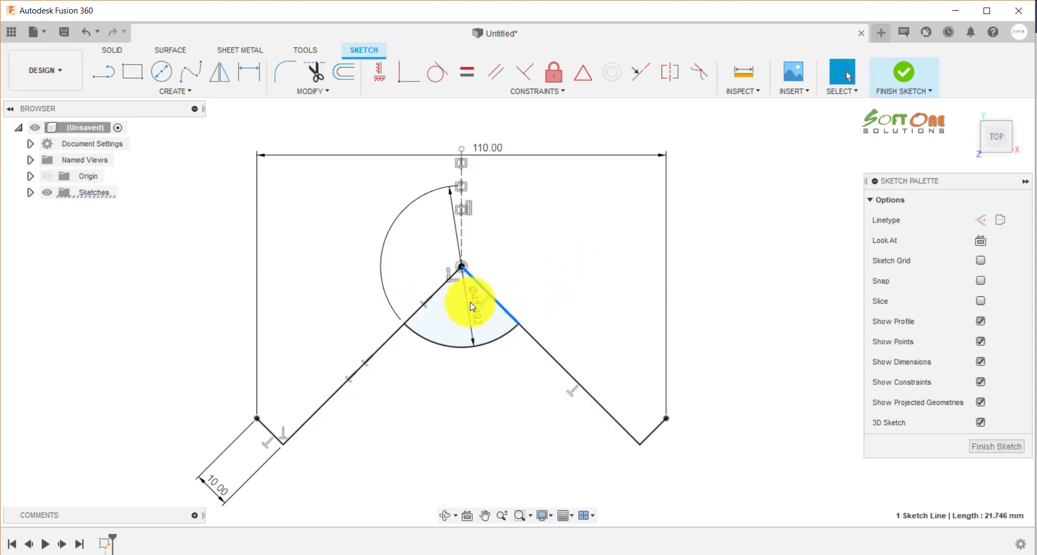
right_click(432, 294)
left_click(428, 391)
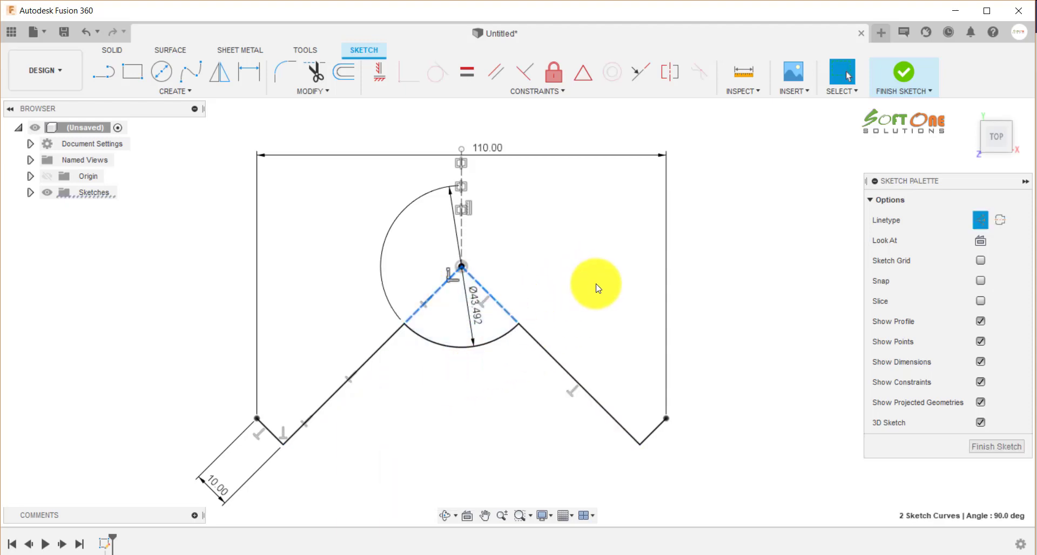
scroll(586, 285, "down", 2)
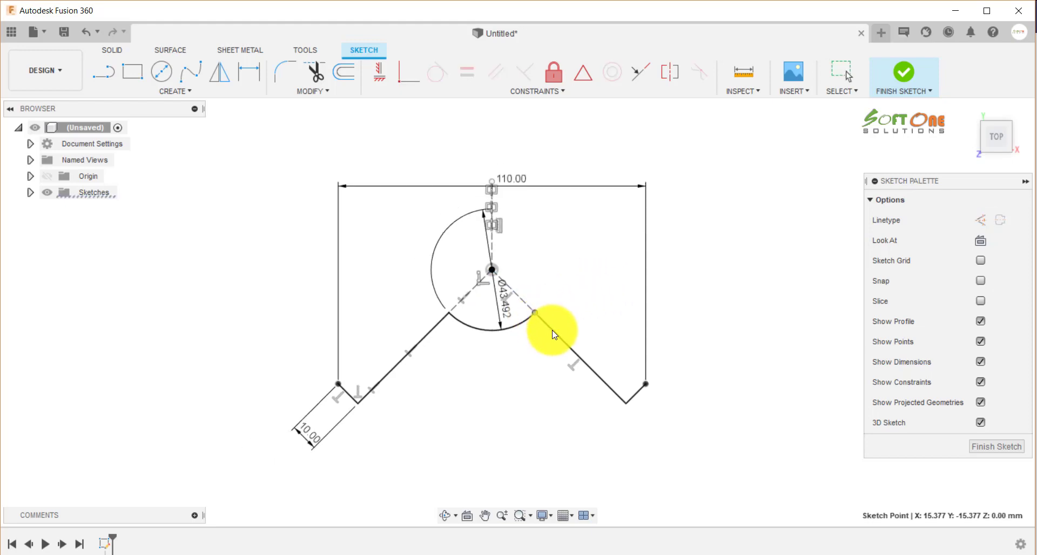
scroll(562, 278, "down", 2)
scroll(563, 278, "up", 2)
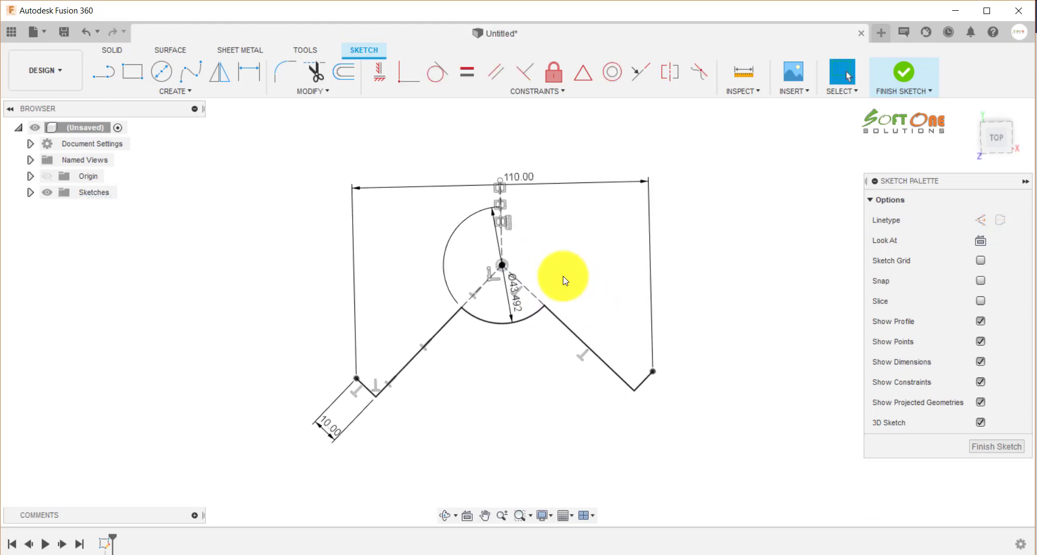
left_click(985, 445)
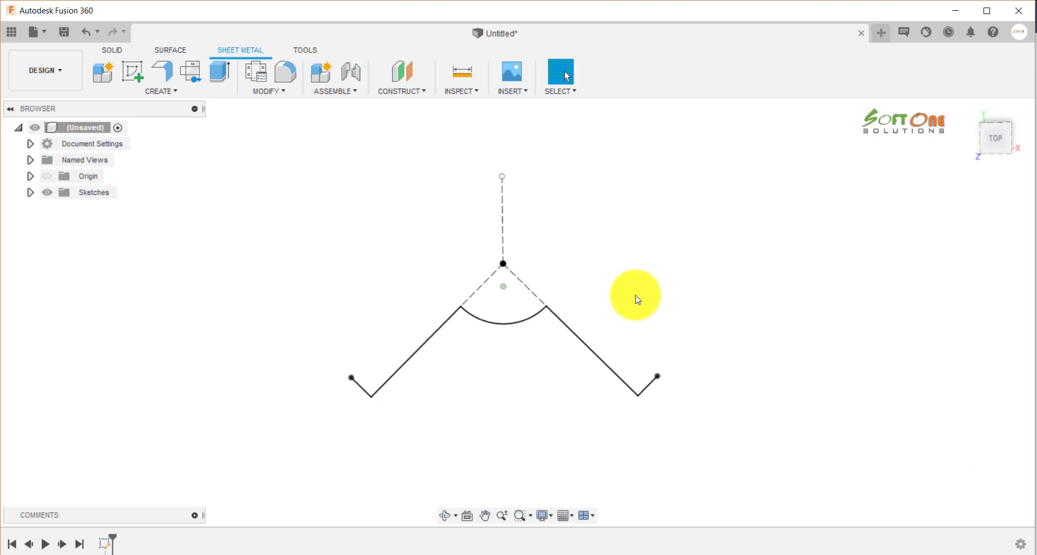
Step: Start a sheet metal flange from the chained open profile, using the default Steel (mm) rule
middle_click_drag(636, 296, 591, 300, "shift")
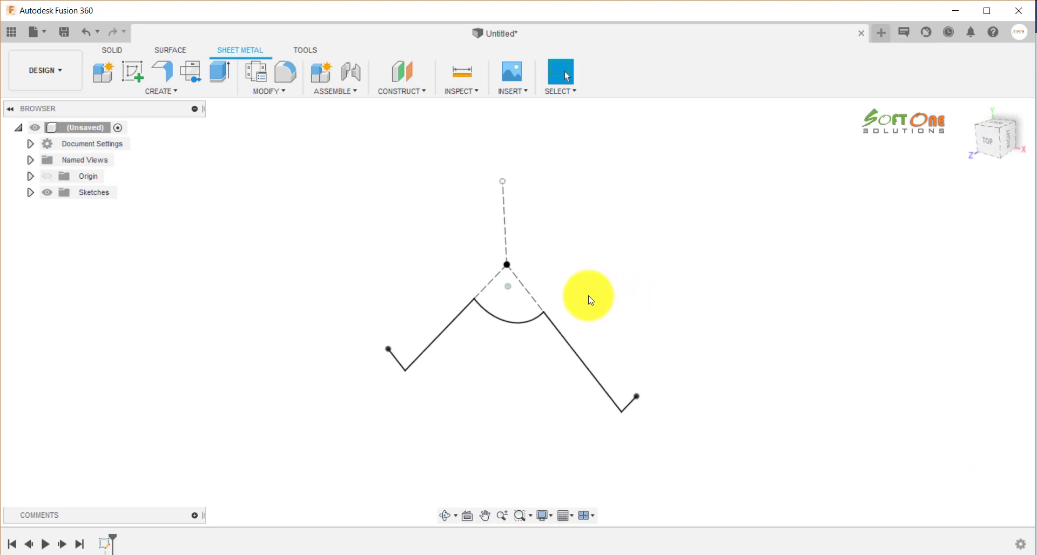
left_click(179, 97)
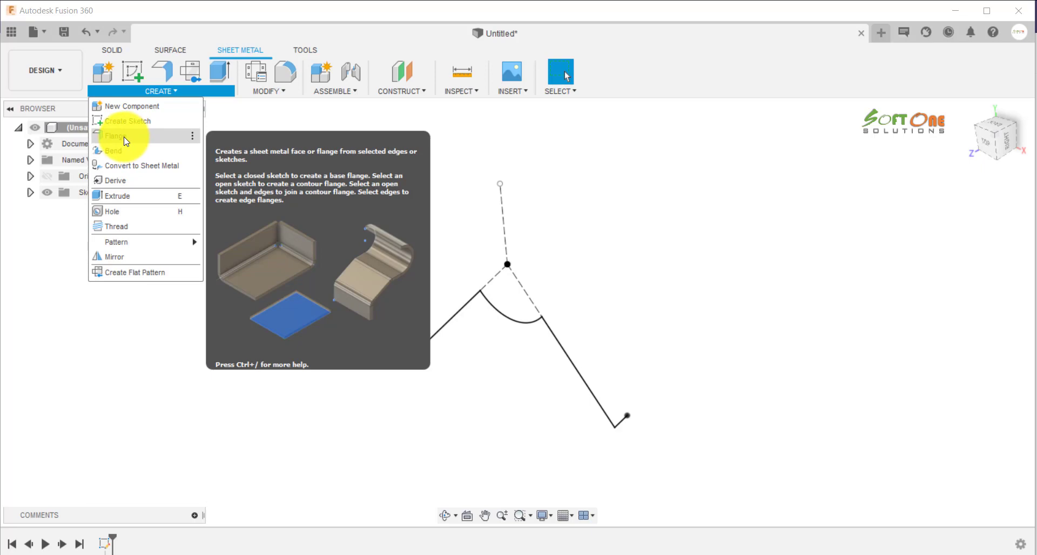
left_click(126, 139)
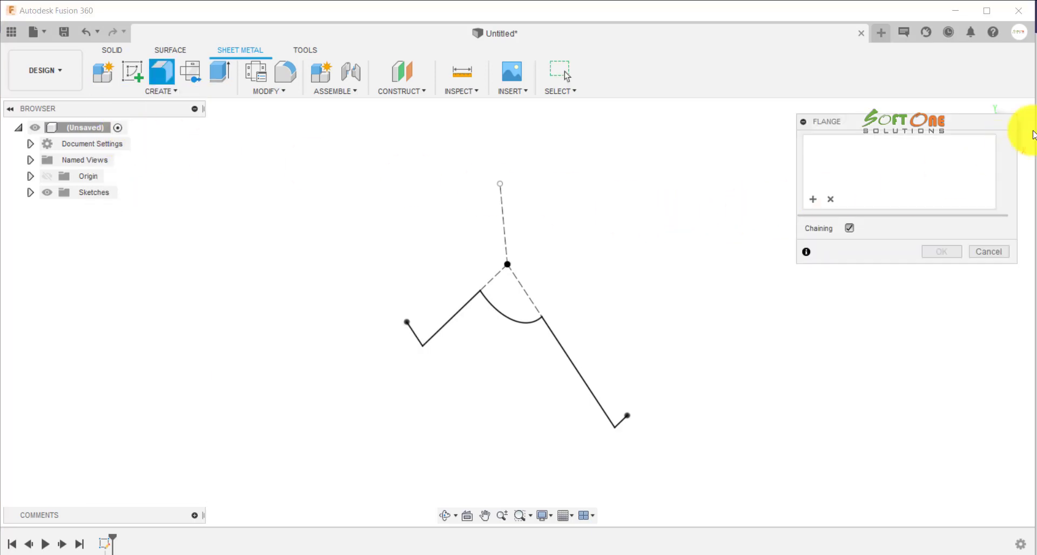
left_click(467, 313)
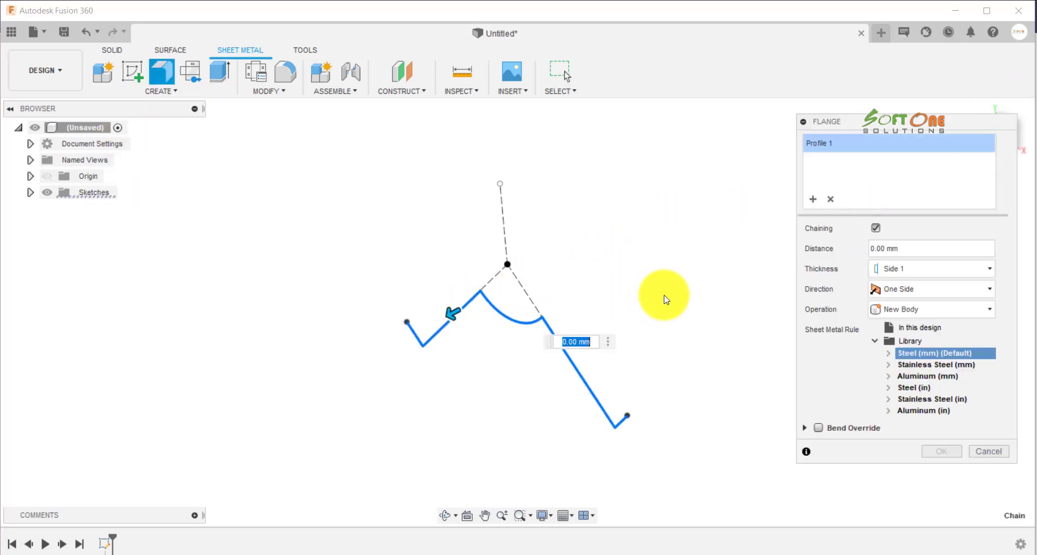
left_click_drag(864, 120, 808, 112)
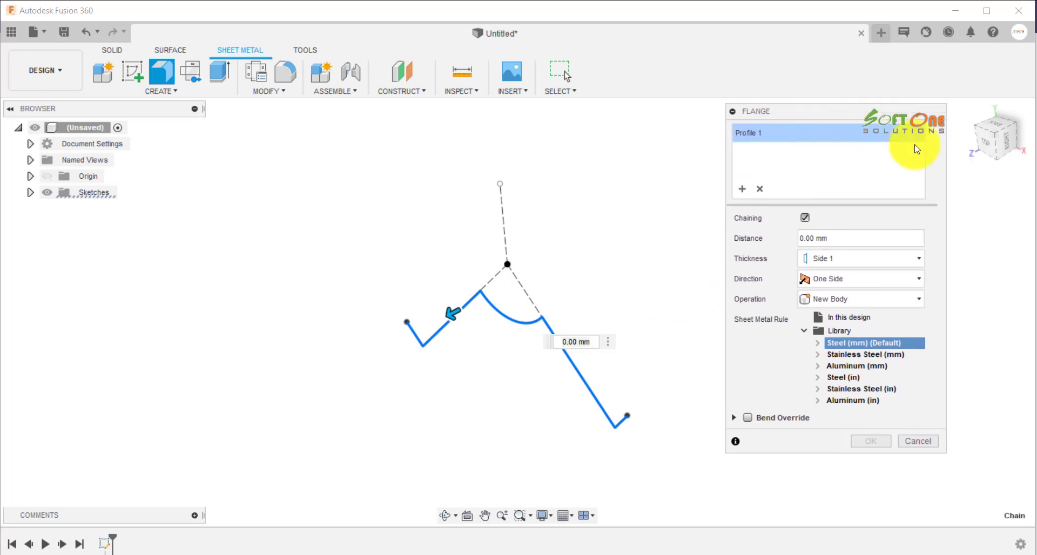
Step: Set the flange direction to Symmetric and its distance to 40 mm
left_click(991, 143)
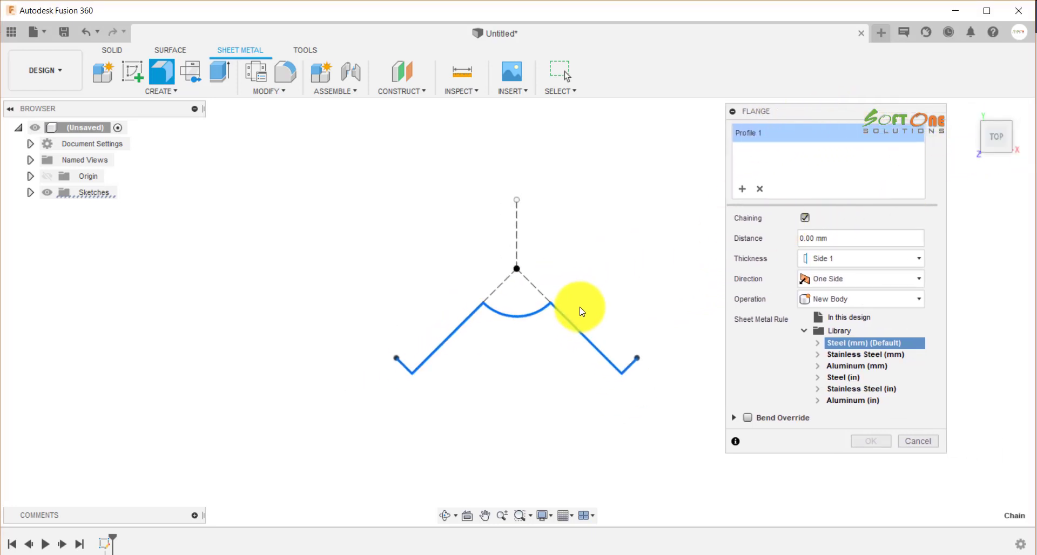
scroll(566, 316, "up", 4)
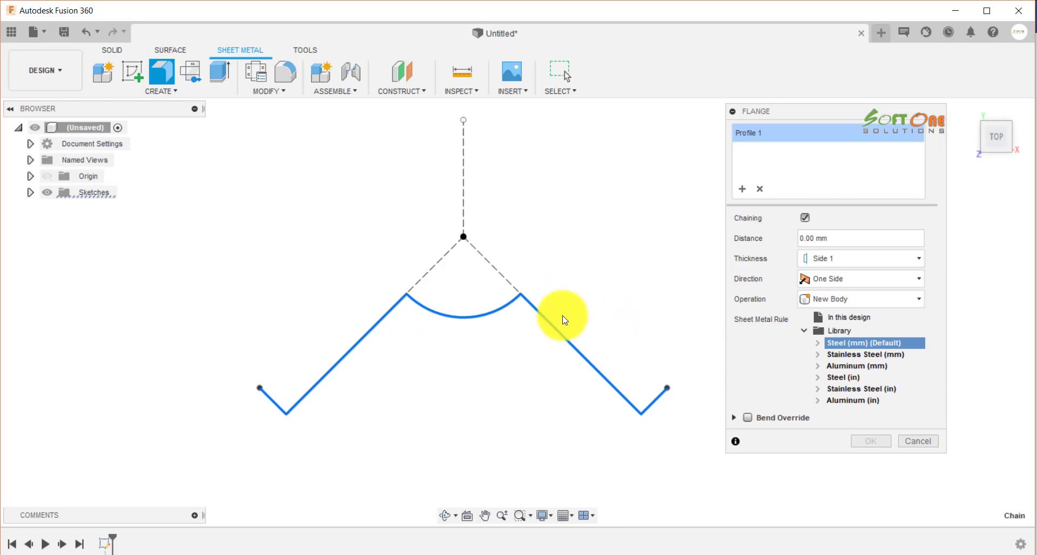
scroll(459, 276, "down", 3)
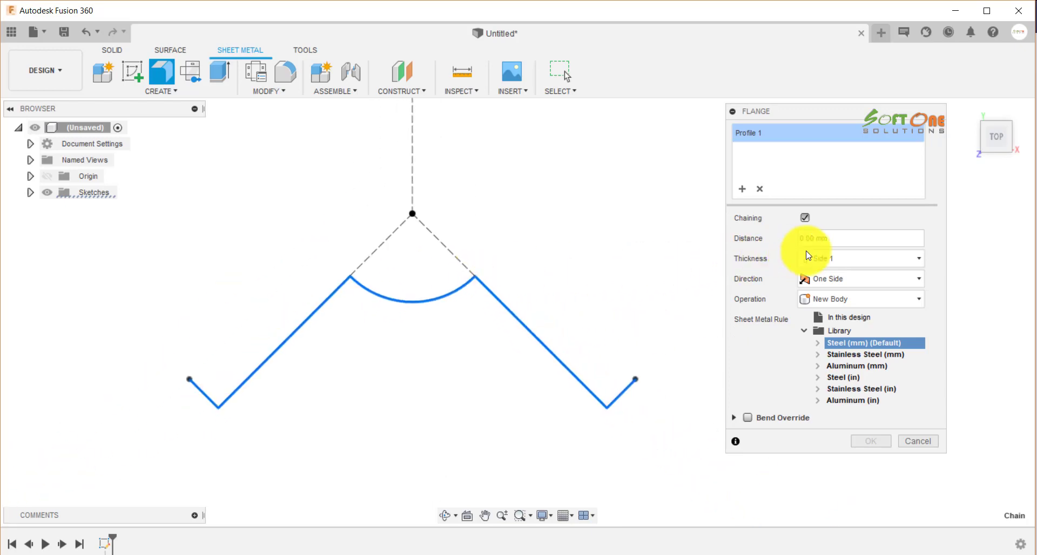
left_click_drag(856, 239, 762, 242)
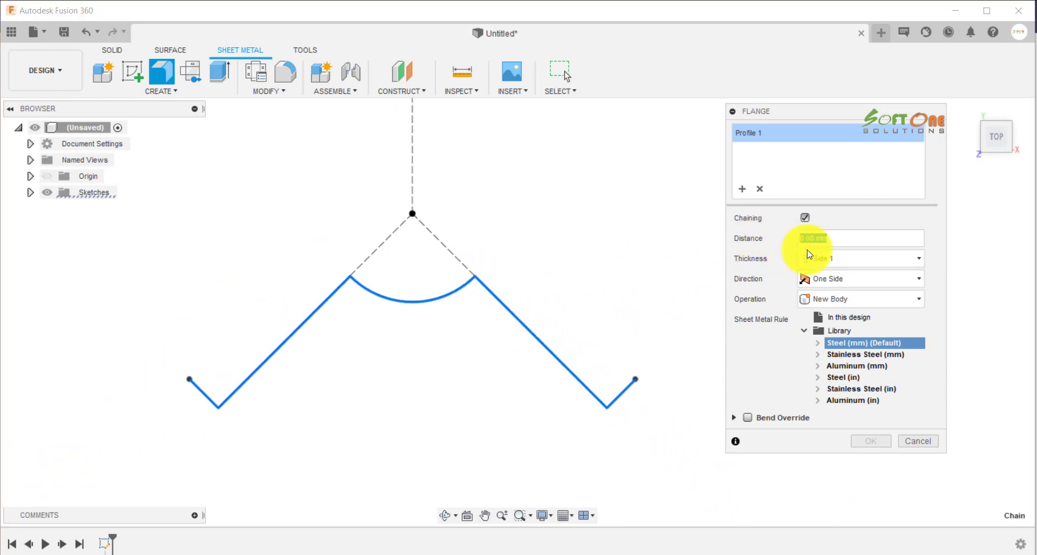
left_click(842, 279)
left_click(837, 328)
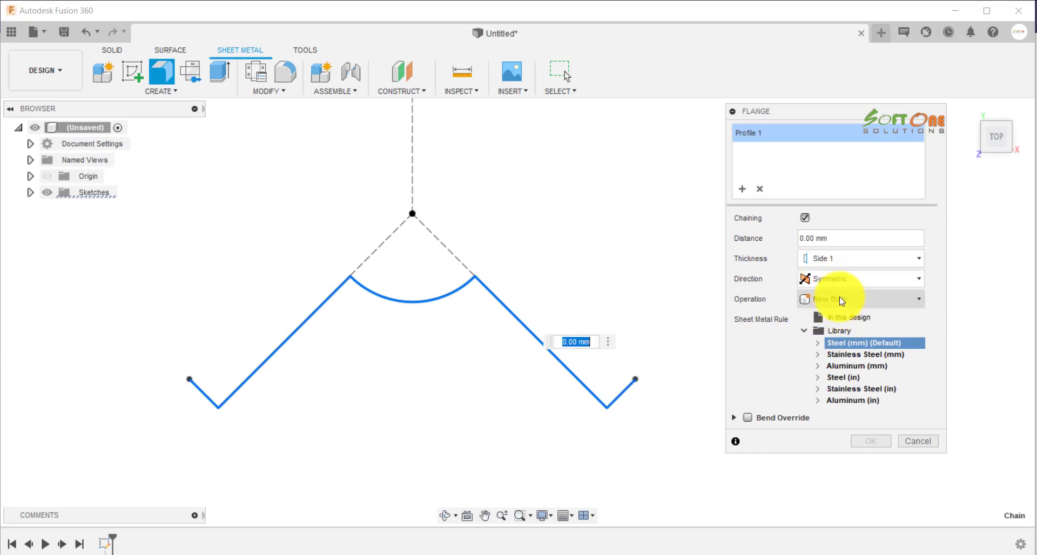
left_click(816, 240)
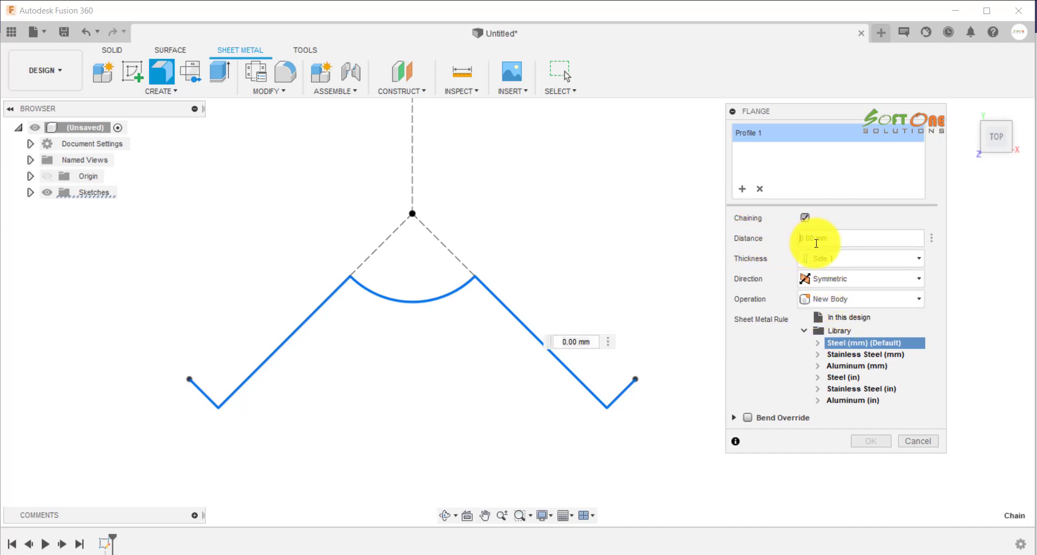
double_click(816, 238)
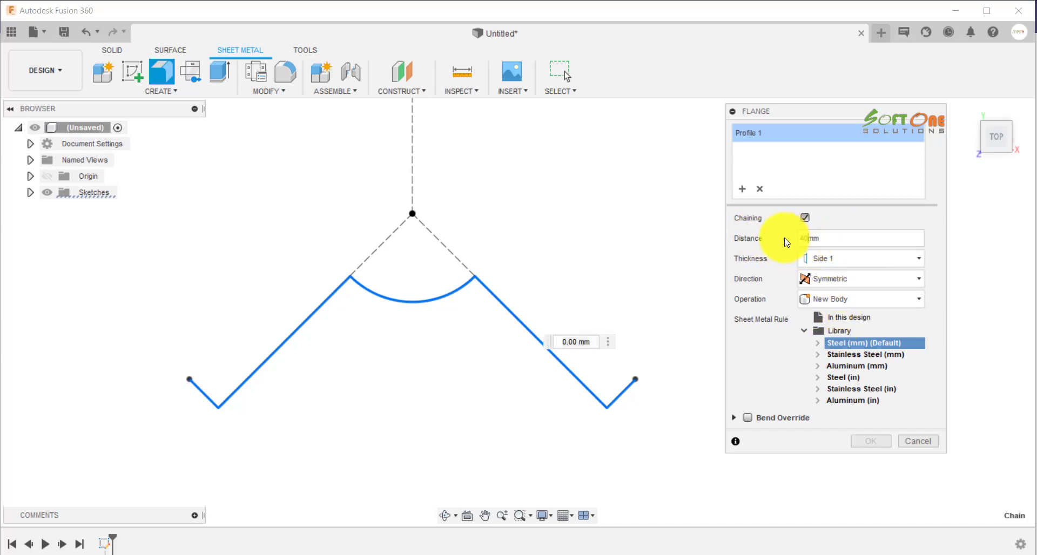
type("40")
Step: Compare the Side 2 and Symmetric thickness options on the flange preview and return the thickness to Side 1
scroll(634, 381, "up", 3)
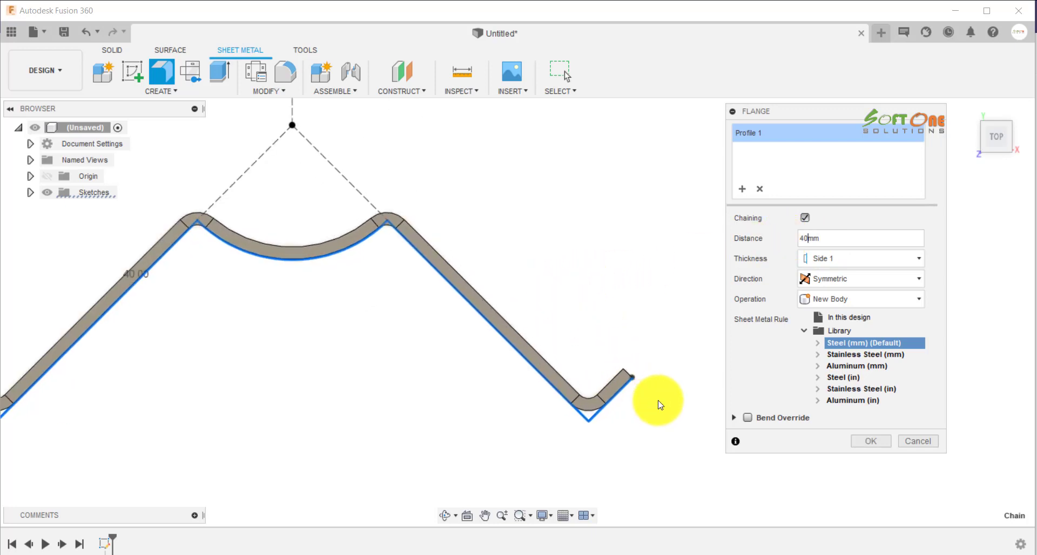
scroll(658, 405, "up", 2)
left_click(817, 259)
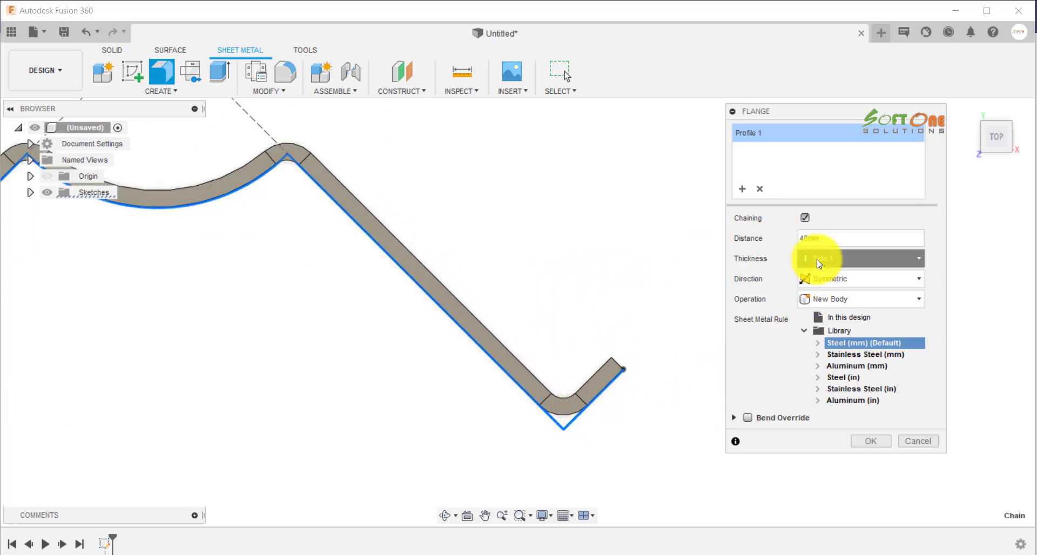
left_click(818, 294)
left_click(829, 259)
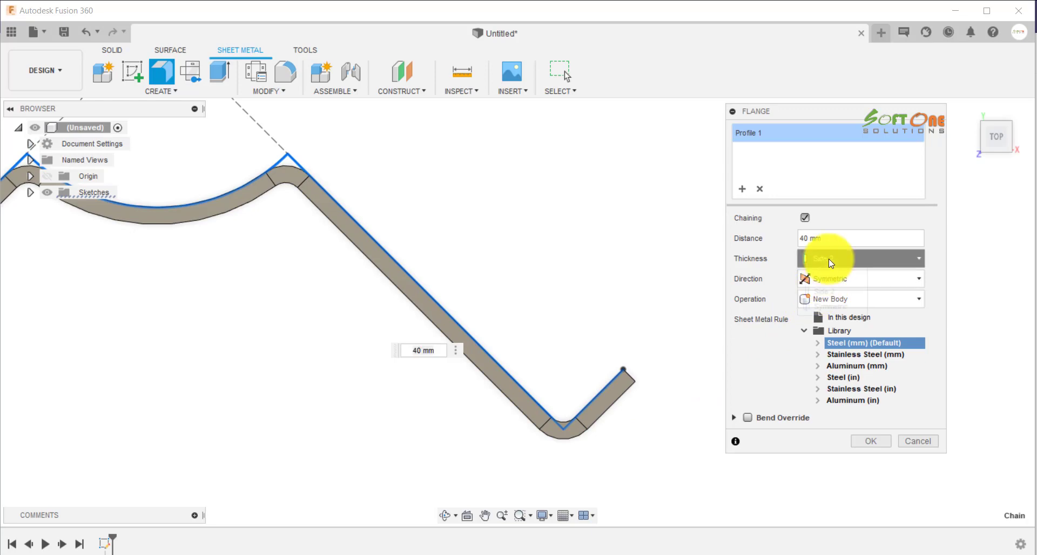
left_click(823, 291)
left_click(833, 259)
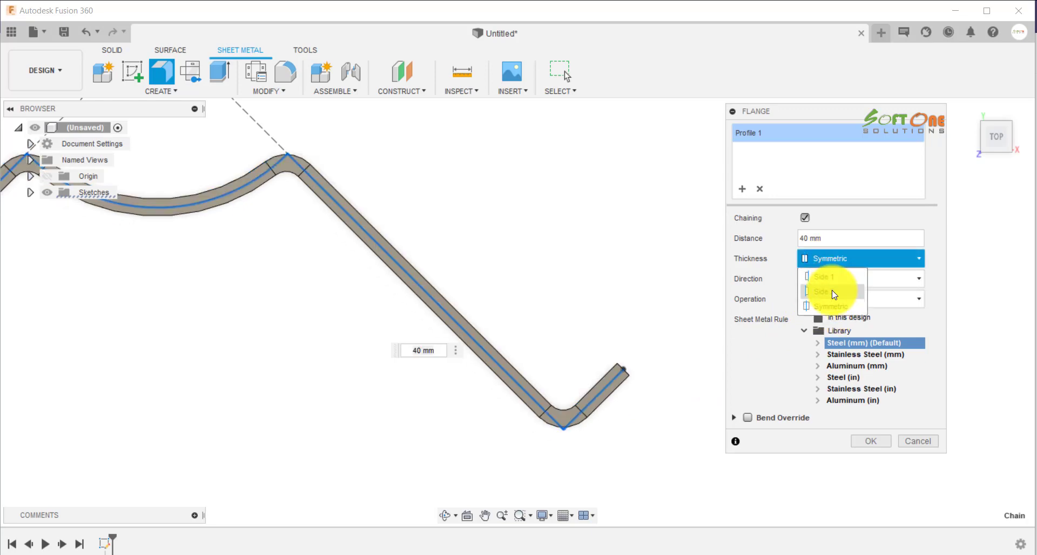
left_click(832, 277)
scroll(613, 382, "down", 5)
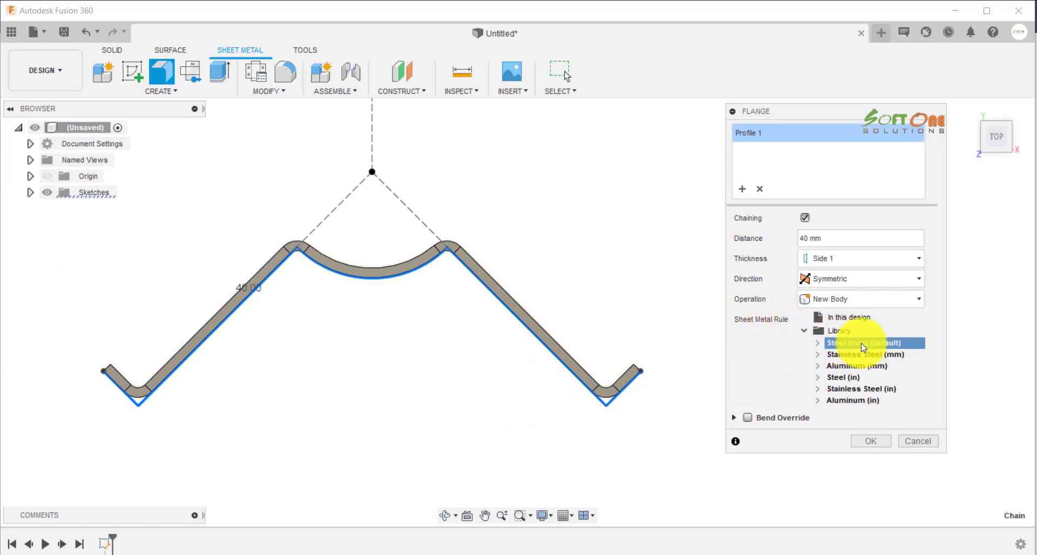
middle_click_drag(664, 310, 597, 347, "shift")
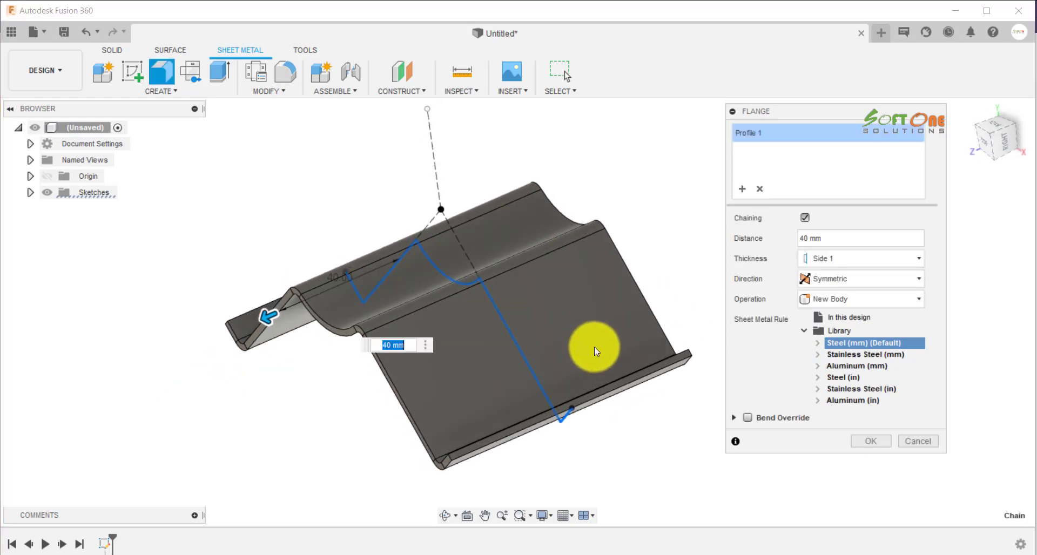
Step: Finish the contour flange and start an edge flange 25 mm high on the end edge of the sloping face
left_click(860, 442)
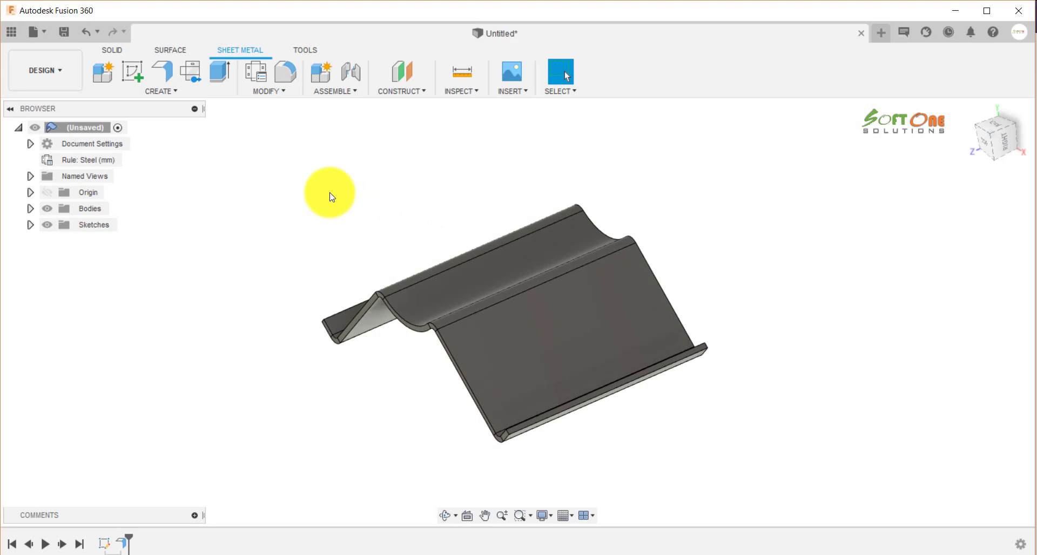
left_click(161, 91)
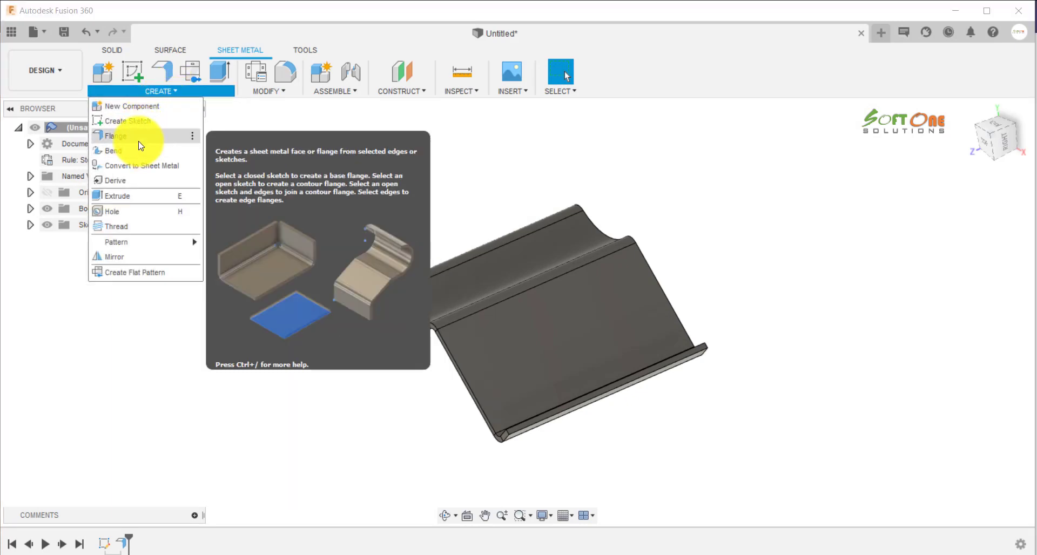
left_click(139, 142)
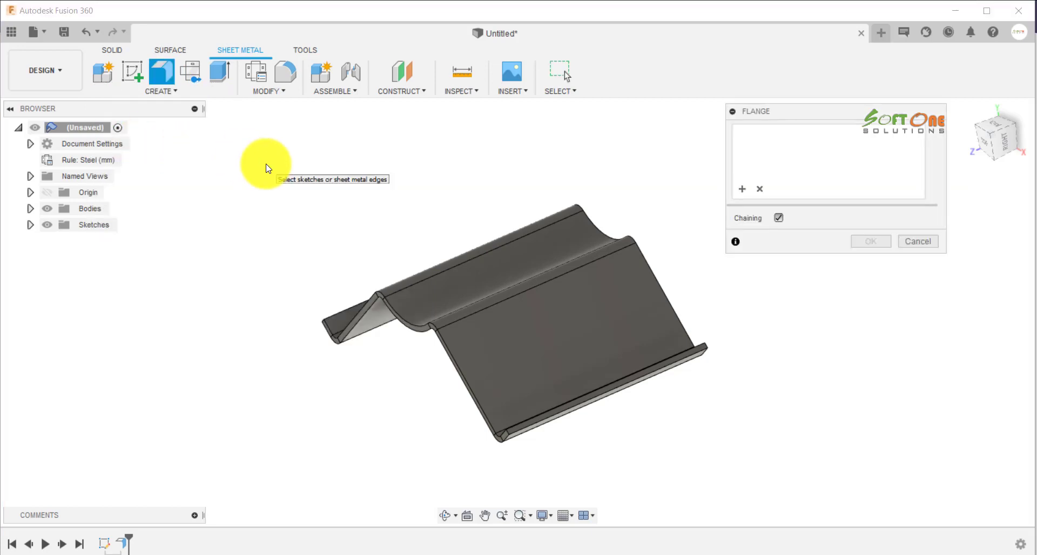
scroll(613, 463, "up", 3)
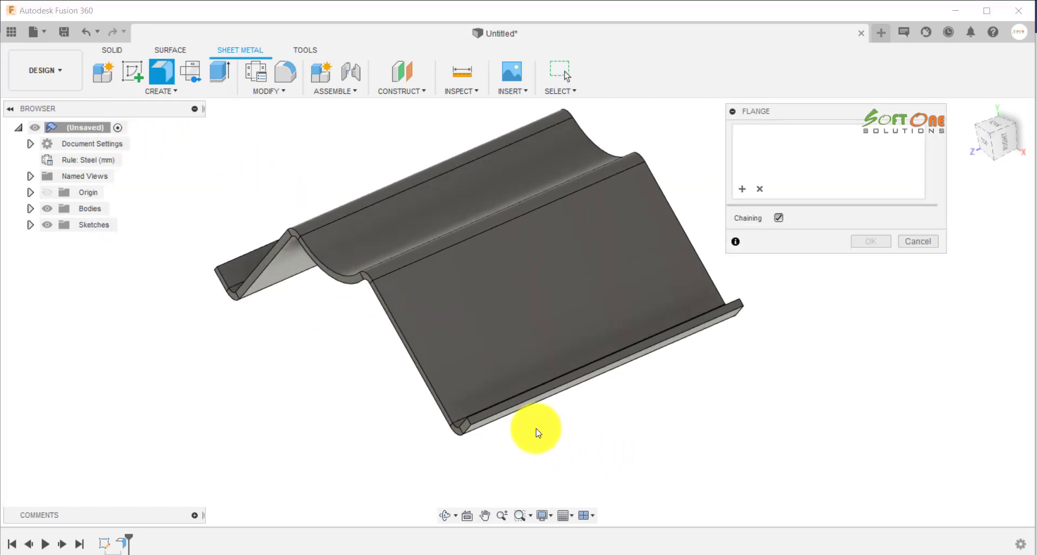
left_click(429, 373)
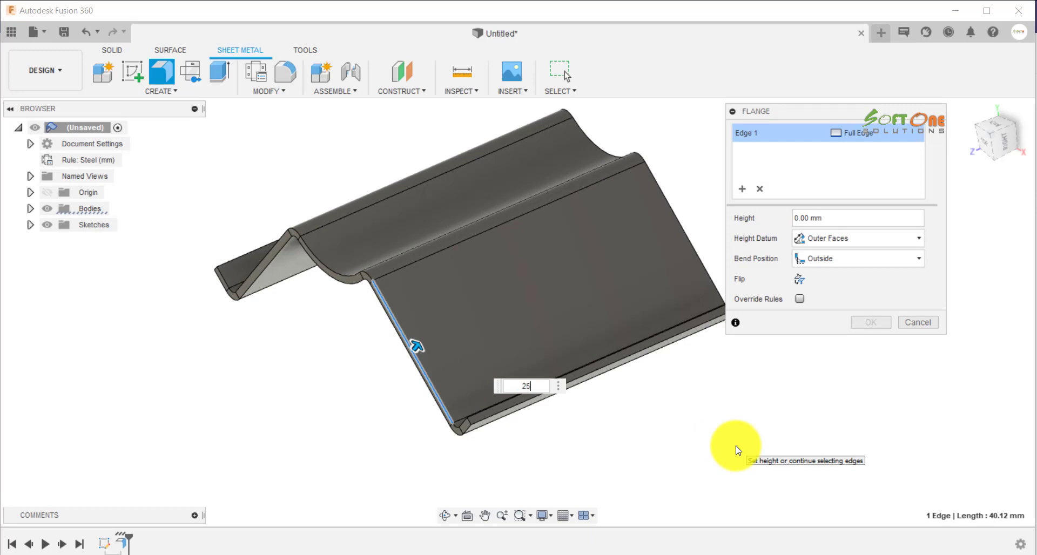
type("25")
middle_click_drag(688, 452, 475, 439, "shift")
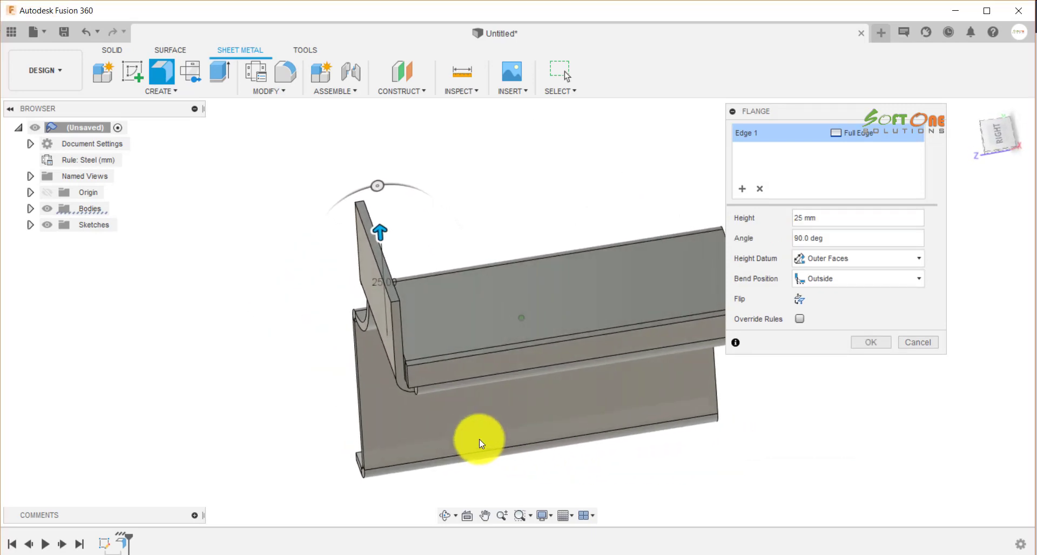
Step: Try the Inside bend position on the edge flange and return it to Outside
left_click(825, 279)
left_click(822, 293)
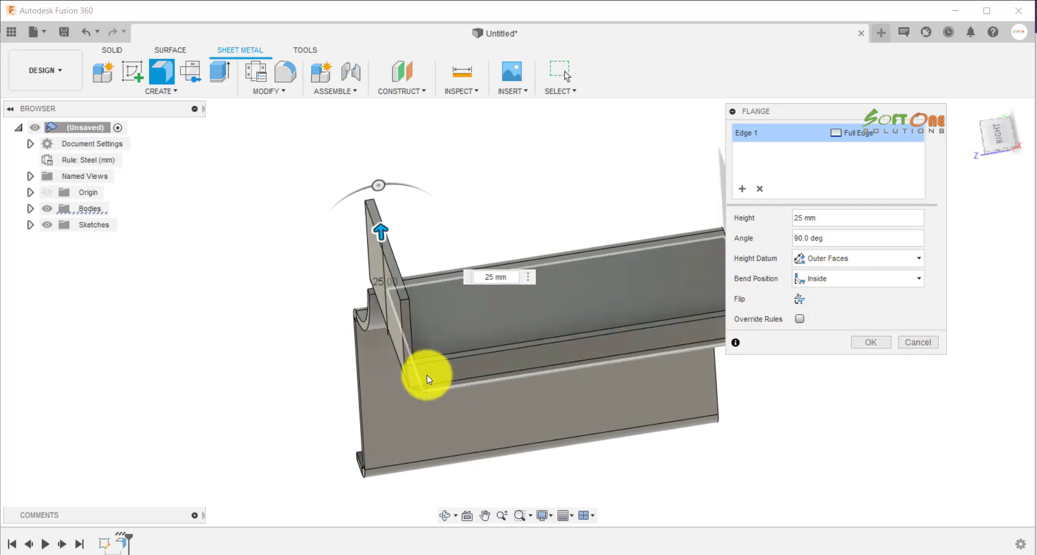
scroll(410, 373, "up", 3)
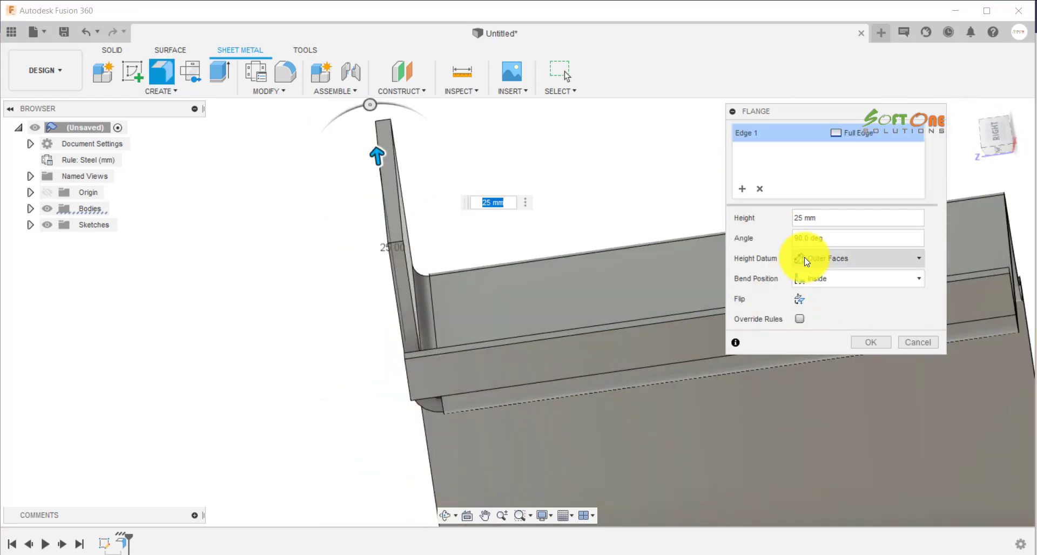
left_click(821, 278)
left_click(822, 317)
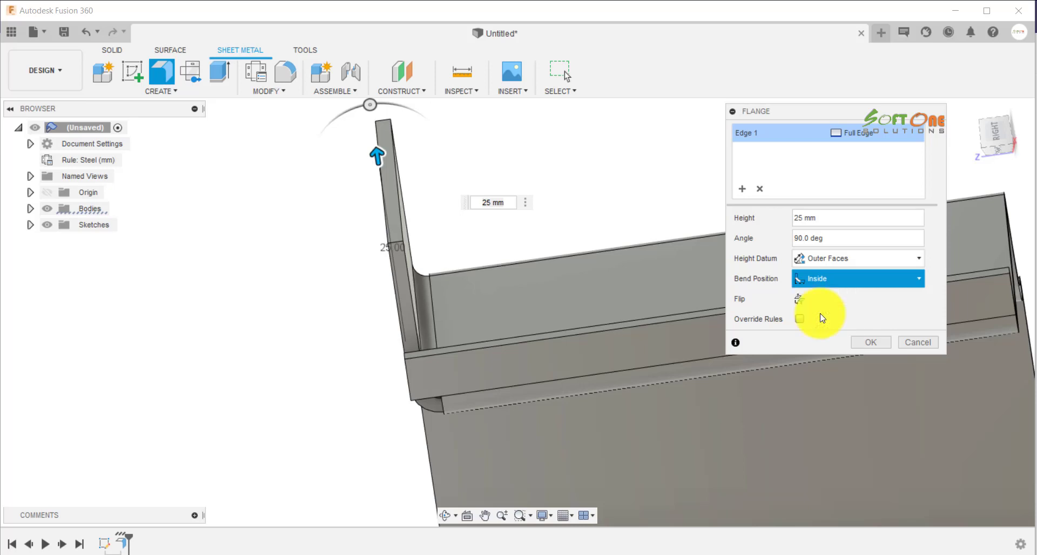
scroll(445, 303, "down", 3)
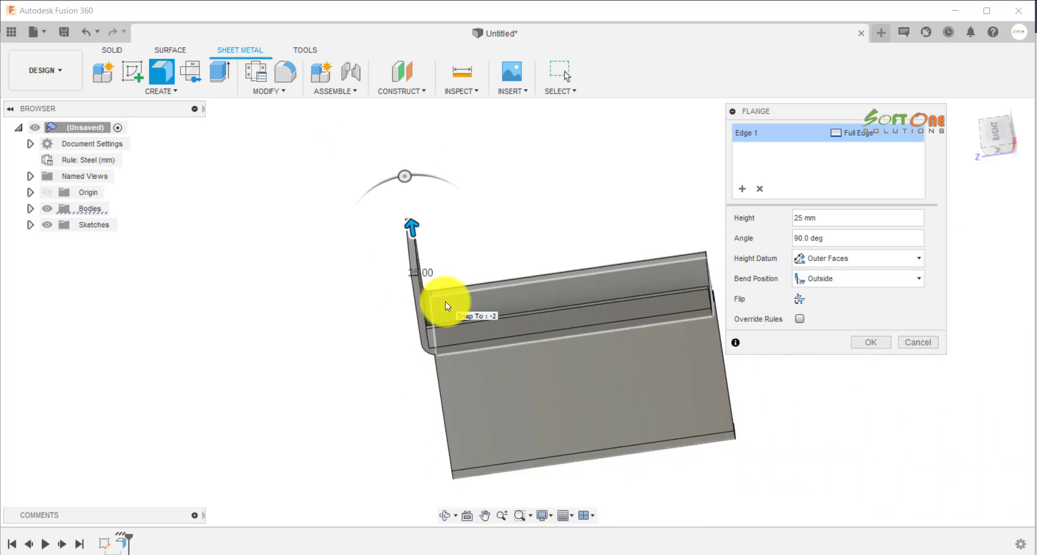
Step: Change the edge flange's width type from Full Edge to Two Offset and set Offset 1 to -8 mm
middle_click_drag(445, 302, 844, 145, "shift")
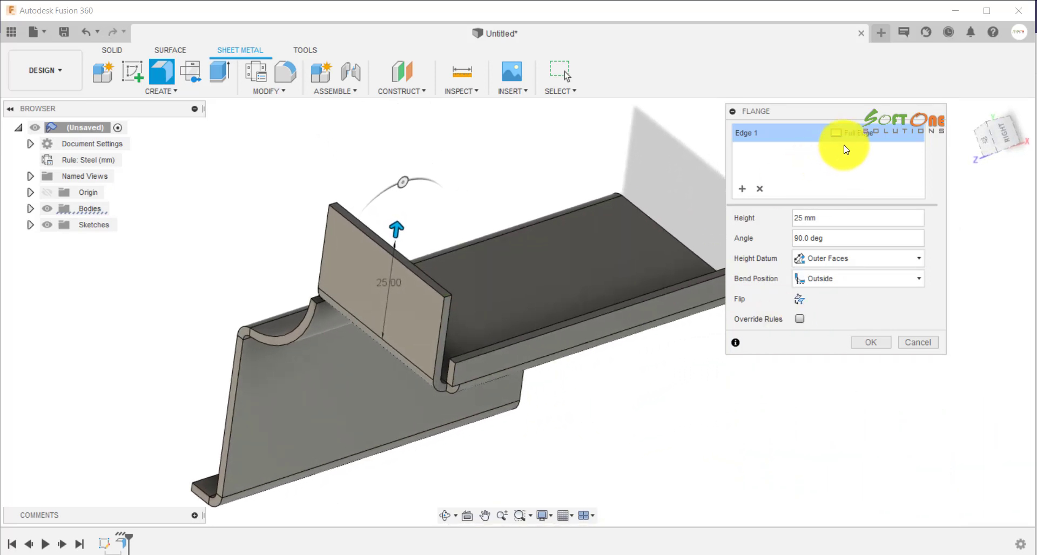
left_click(908, 133)
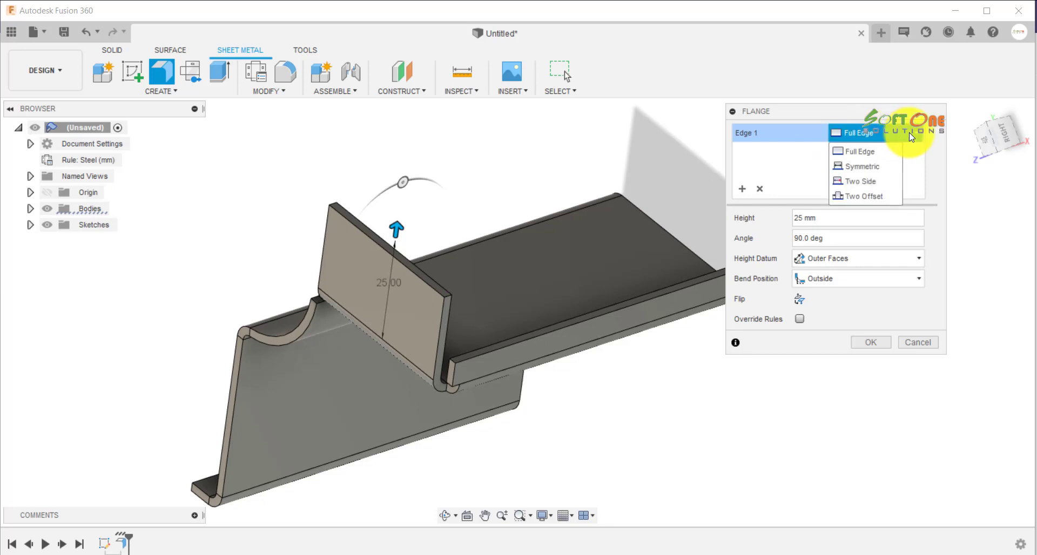
left_click(872, 200)
middle_click_drag(649, 320, 430, 348, "shift")
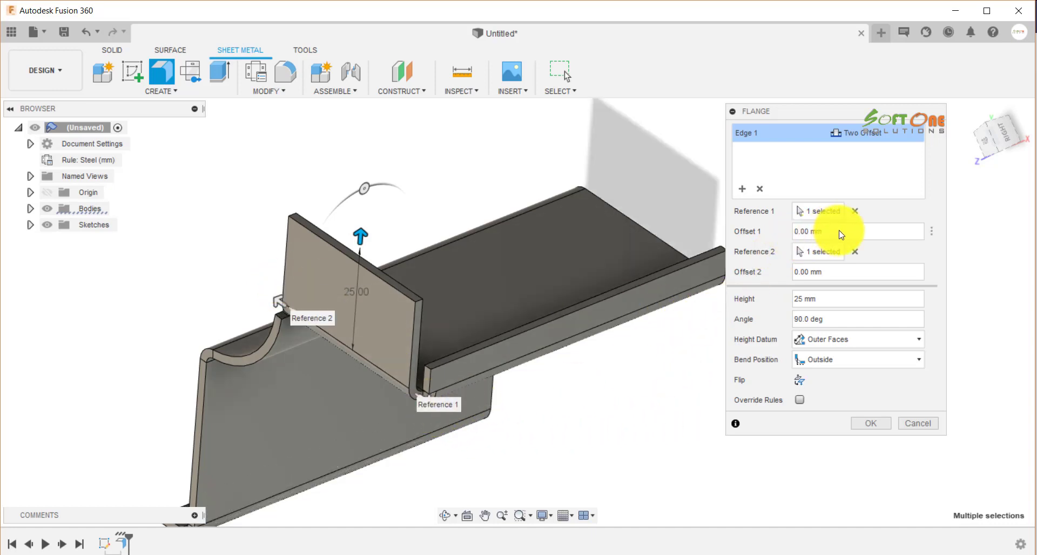
left_click_drag(840, 231, 781, 234)
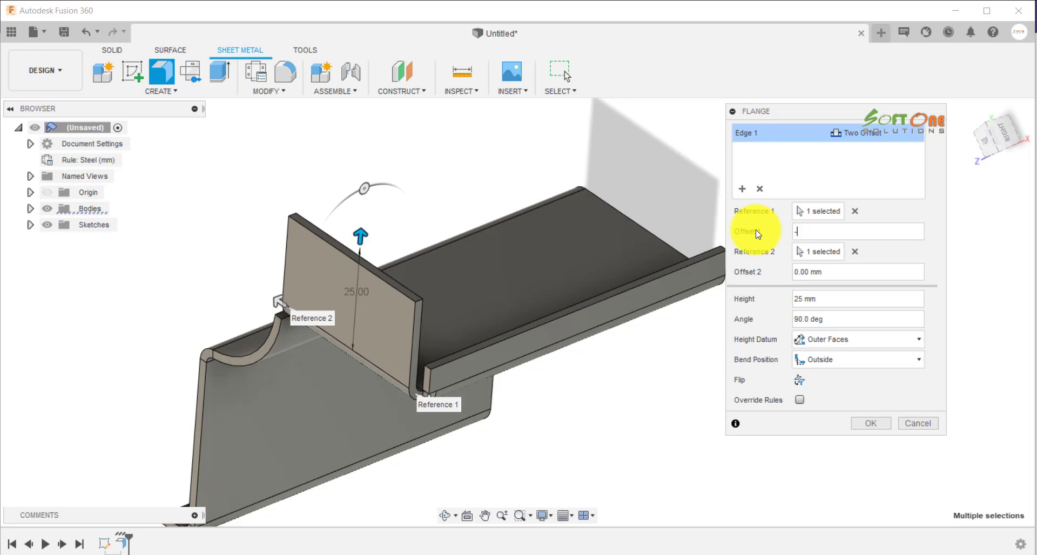
type("-8")
key("Tab")
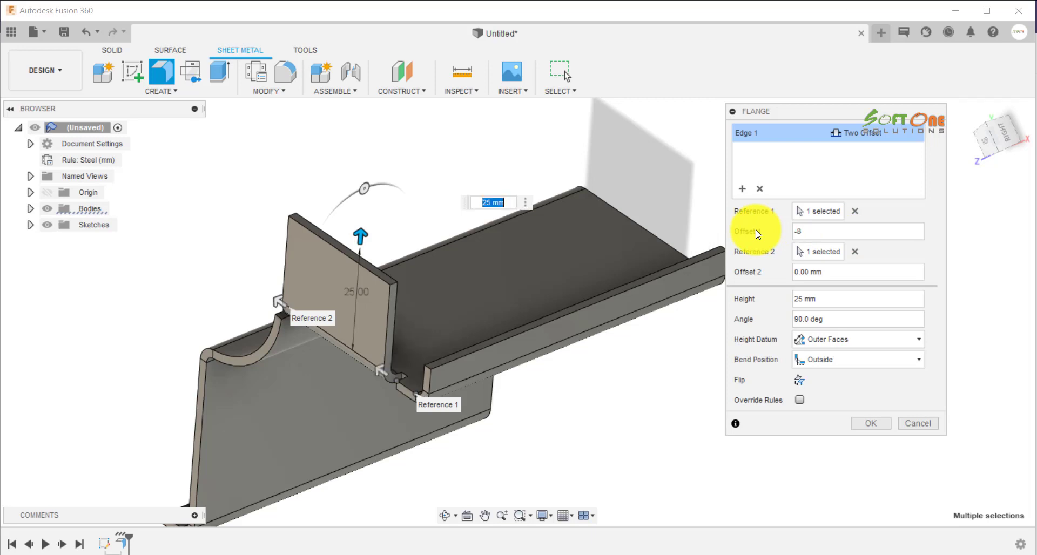
Step: Set the edge flange's Offset 2 to -10 mm and create the flange
left_click(843, 273)
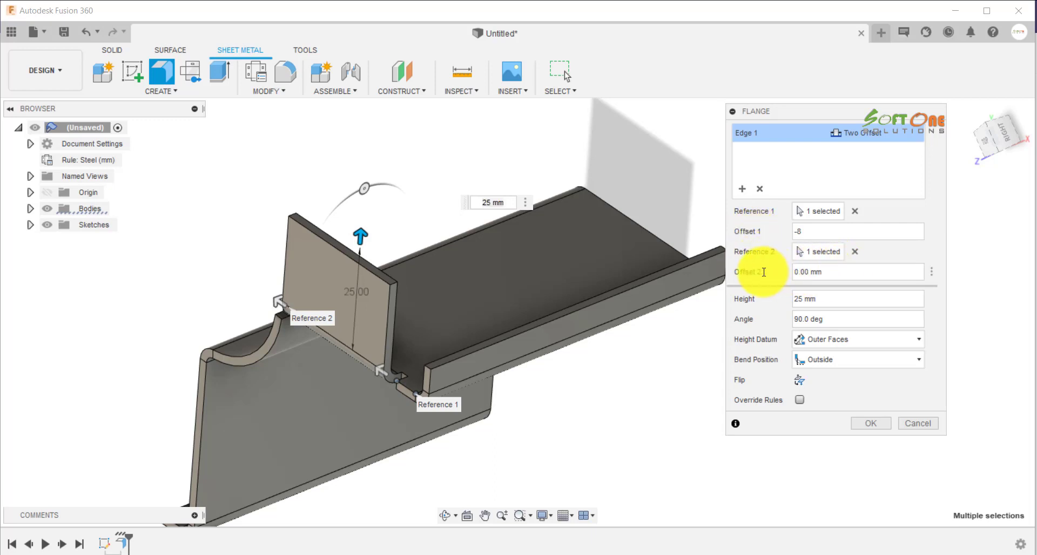
left_click(800, 272)
left_click_drag(805, 272, 780, 271)
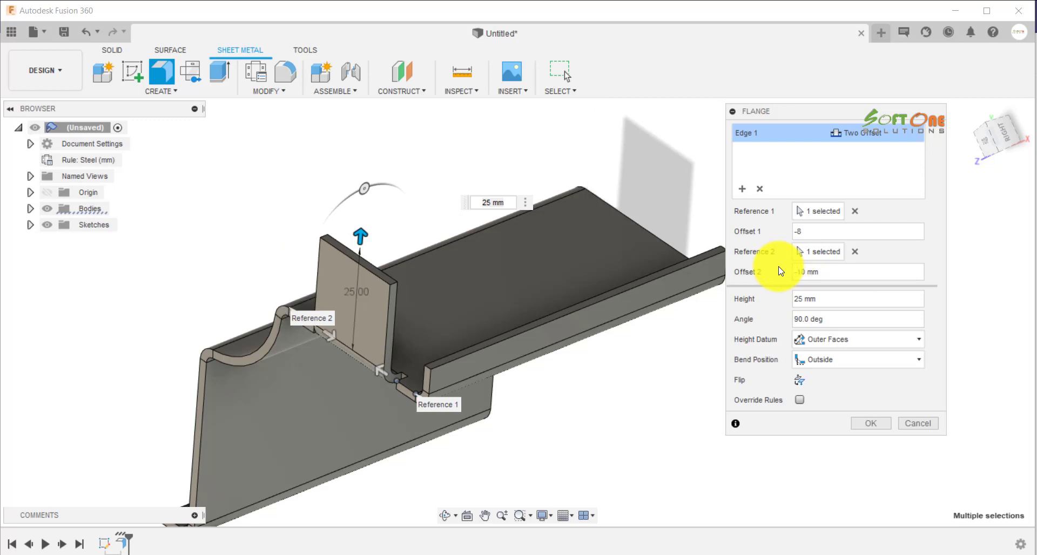
scroll(562, 218, "down", 2)
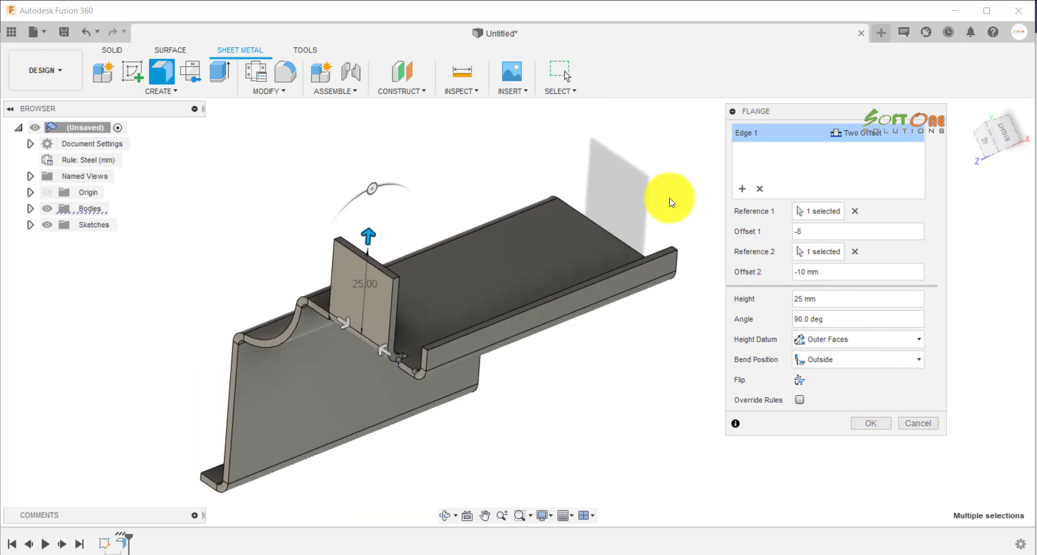
scroll(670, 203, "up", 2)
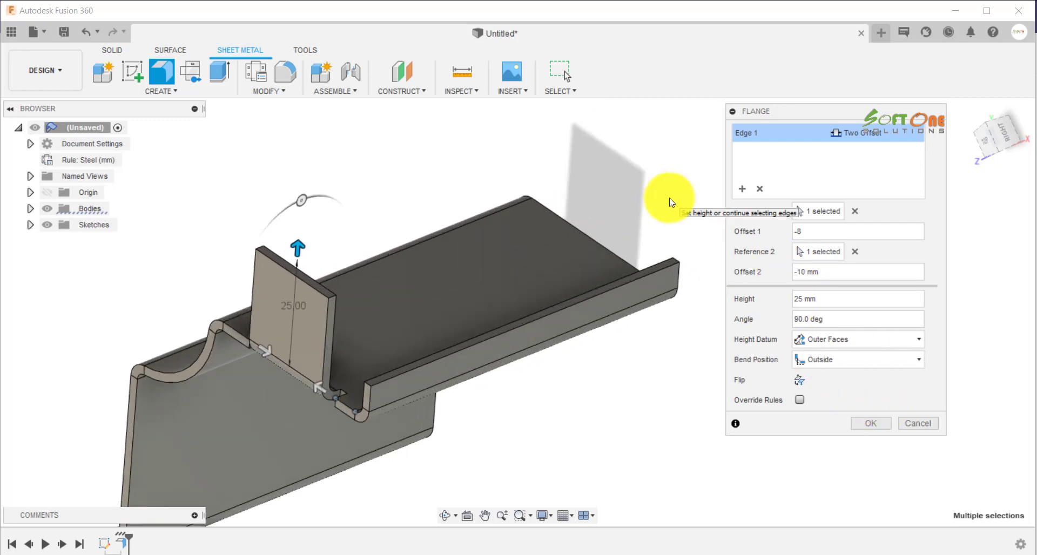
left_click(863, 421)
scroll(626, 413, "down", 1)
scroll(398, 363, "up", 1)
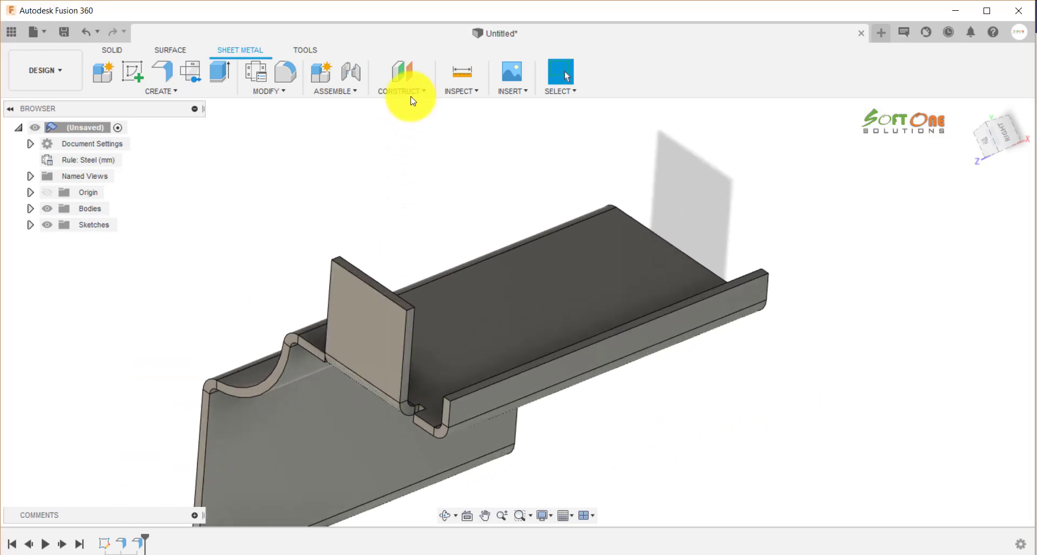
Step: Measure the length of the upper edge of the new edge flange
left_click(460, 71)
left_click(364, 277)
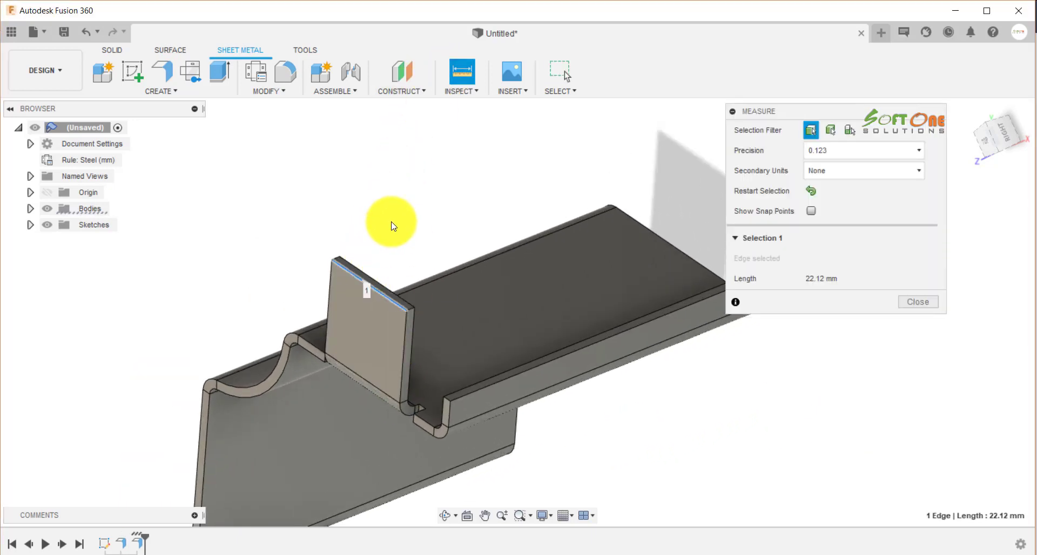
scroll(397, 201, "up", 1)
scroll(398, 202, "up", 1)
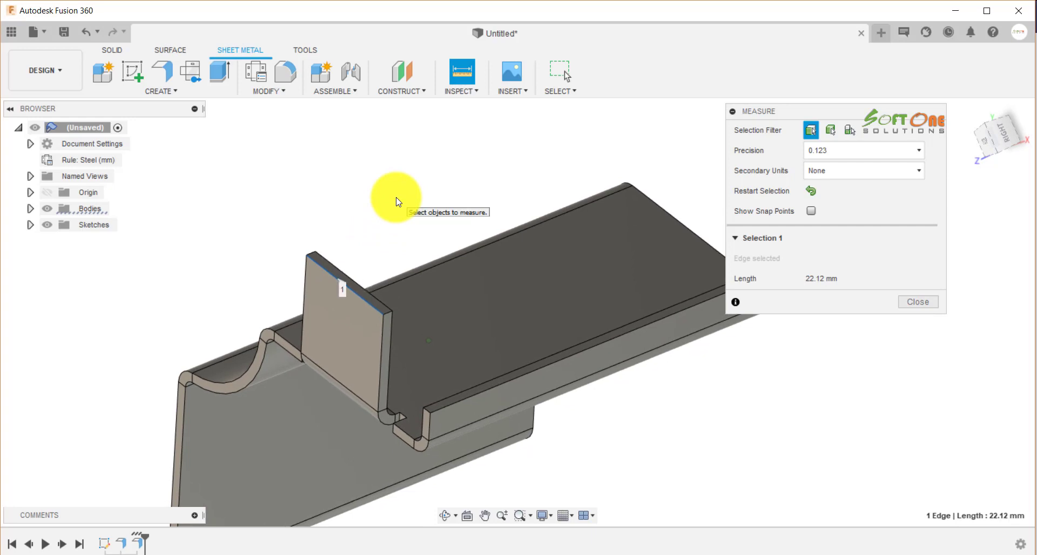
scroll(398, 201, "down", 1)
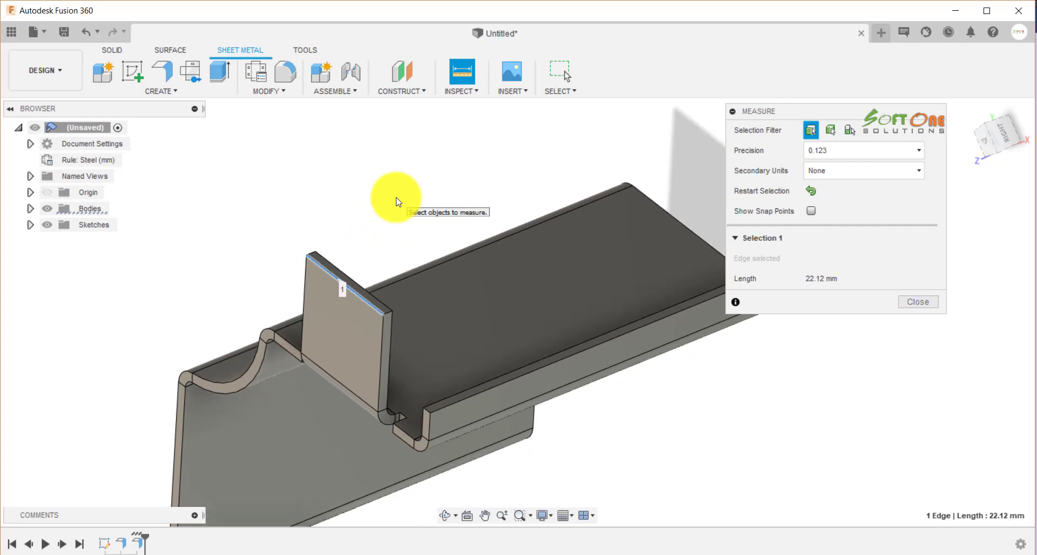
key("Escape")
Step: Edit the edge flange feature and add the edge at the opposite end of the same face as a second edge
scroll(398, 201, "down", 1)
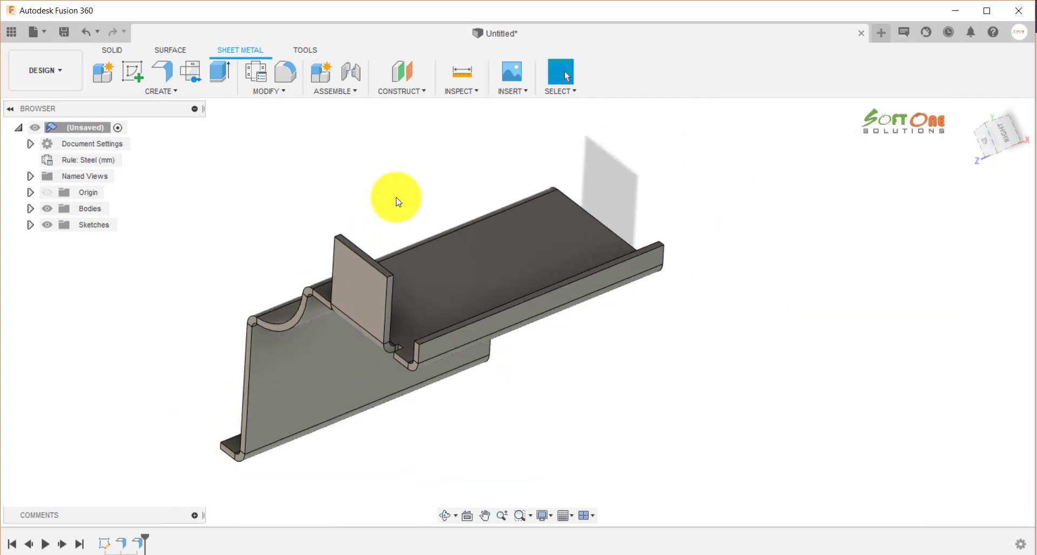
mouse_move(411, 193)
middle_mouse_down("shift")
mouse_move(472, 190)
mouse_move(472, 231)
mouse_move(443, 285)
mouse_move(451, 191)
mouse_move(410, 179)
mouse_move(412, 194)
mouse_move(416, 180)
middle_mouse_up("shift")
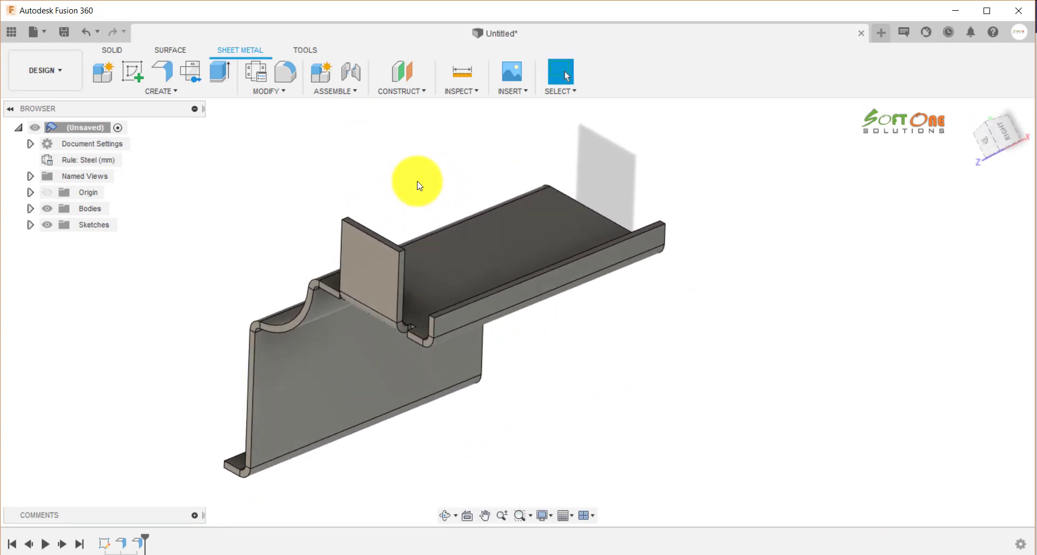
right_click(139, 541)
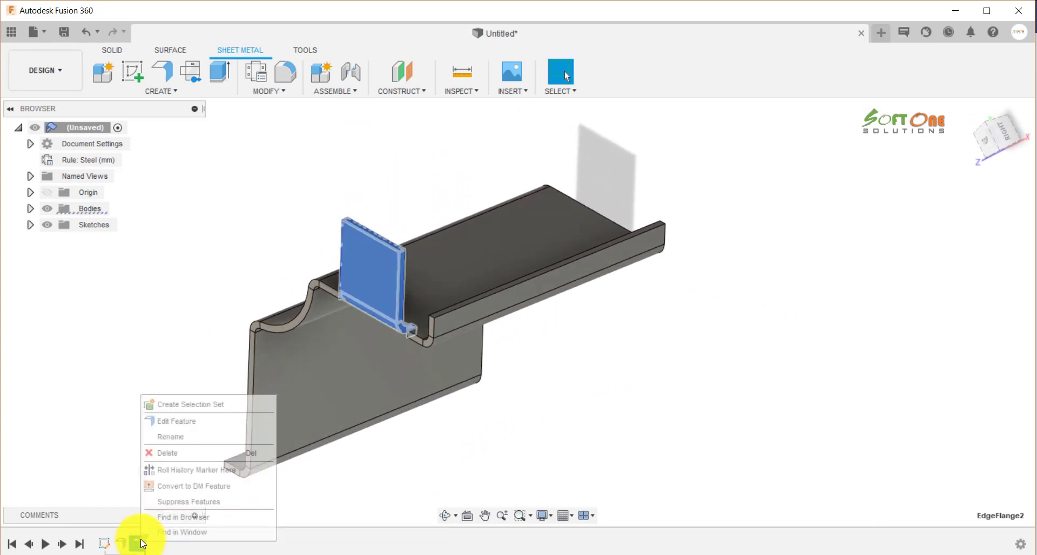
left_click(173, 425)
scroll(534, 400, "down", 3)
scroll(639, 270, "up", 4)
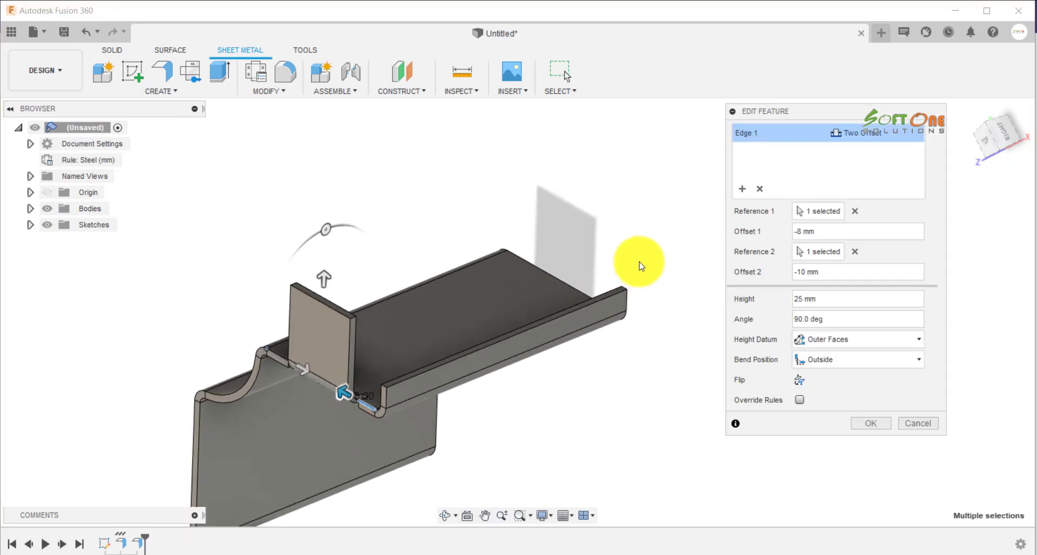
left_click(743, 189)
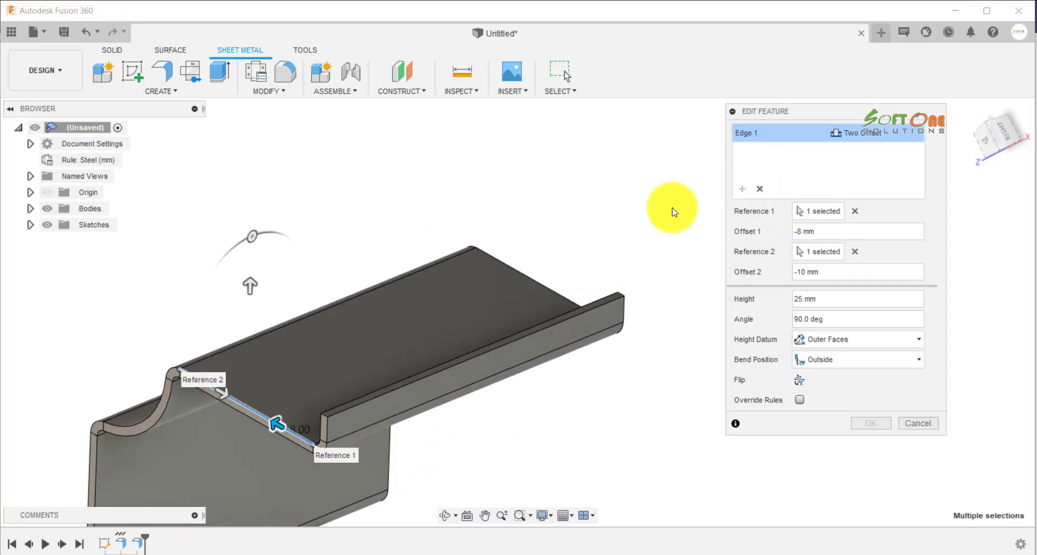
left_click(528, 274)
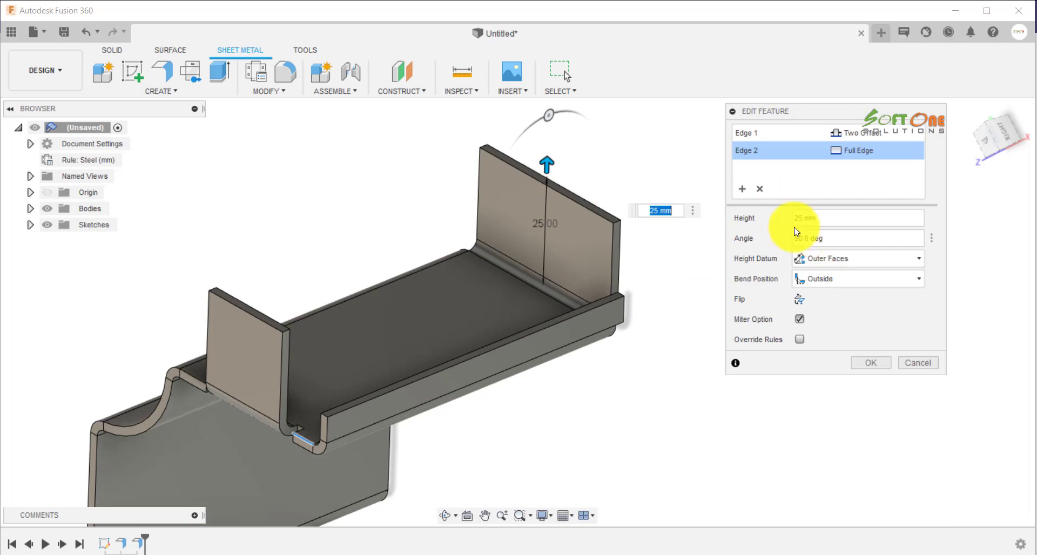
Step: Set the second edge to Two Offset with Offset 1 at -10 mm and Offset 2 at -8 mm, and apply the edit
left_click(920, 154)
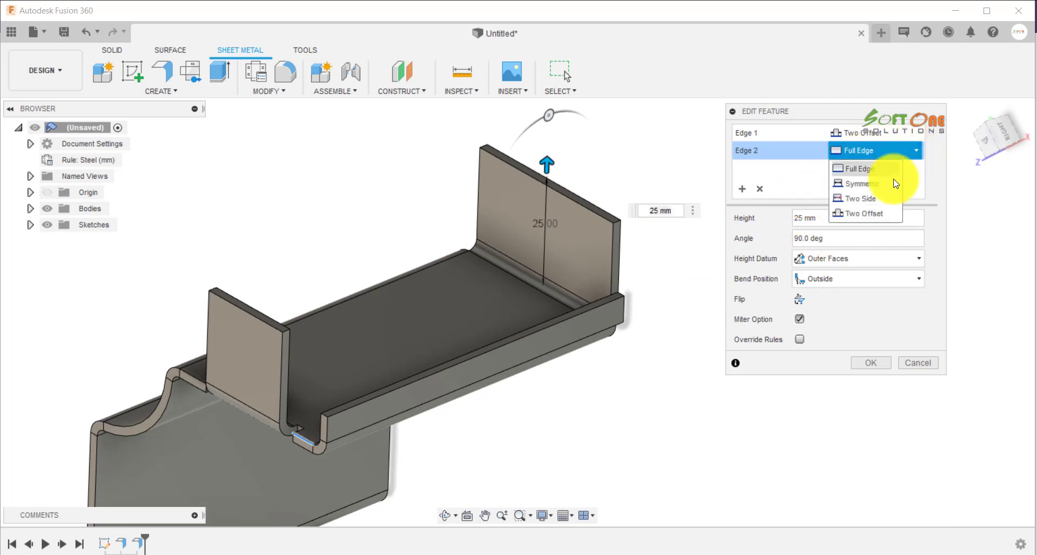
left_click(881, 213)
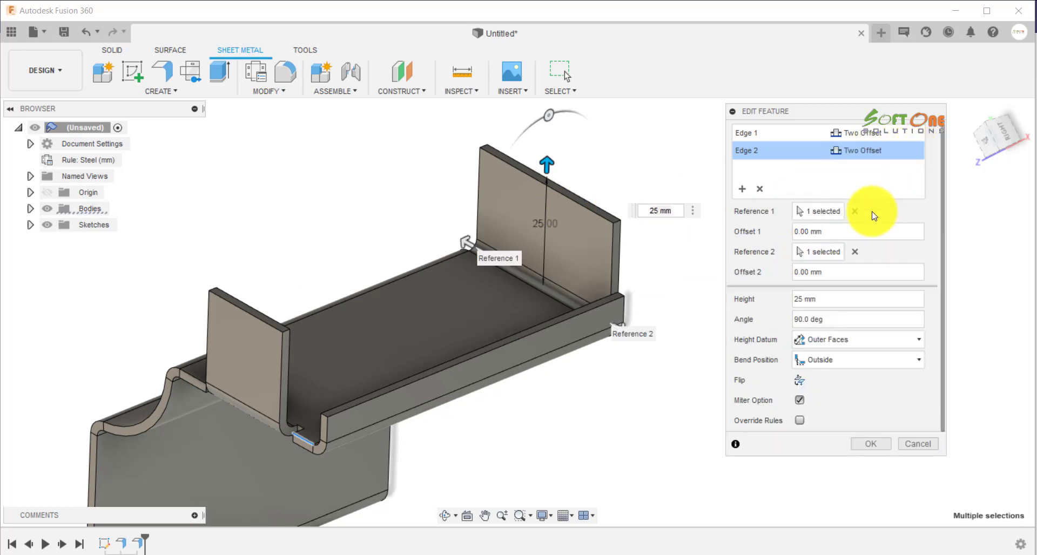
left_click(847, 232)
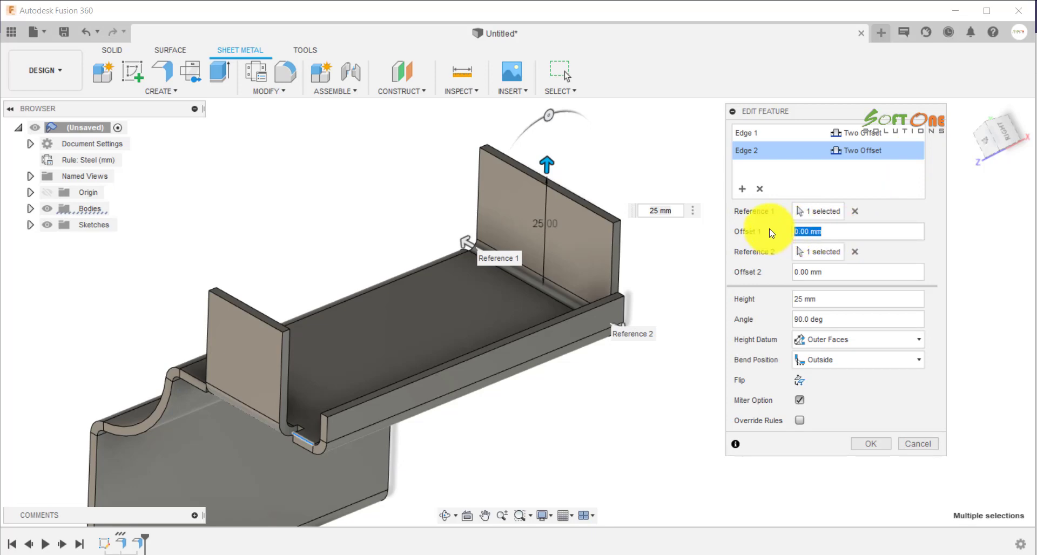
left_click(852, 273)
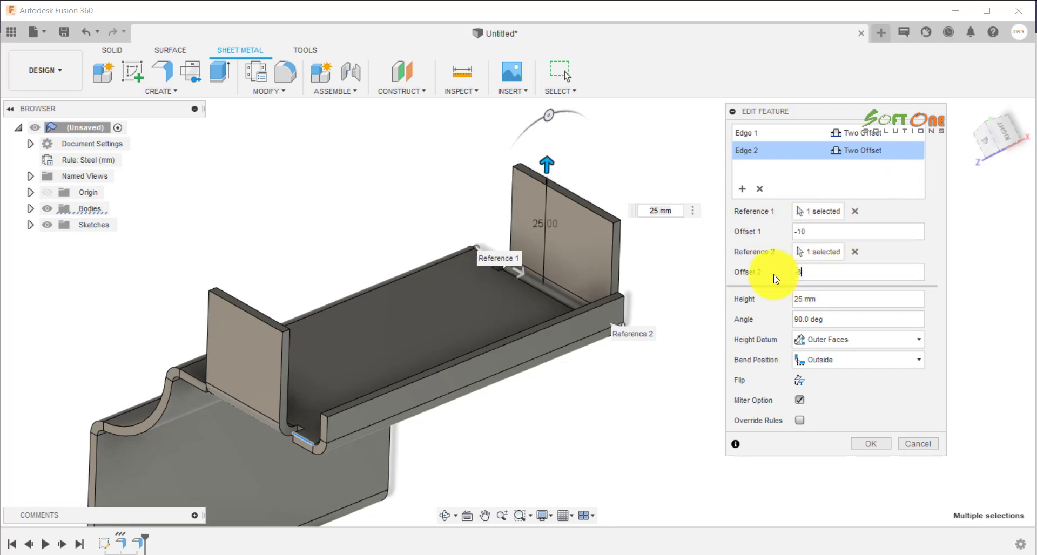
key("Return")
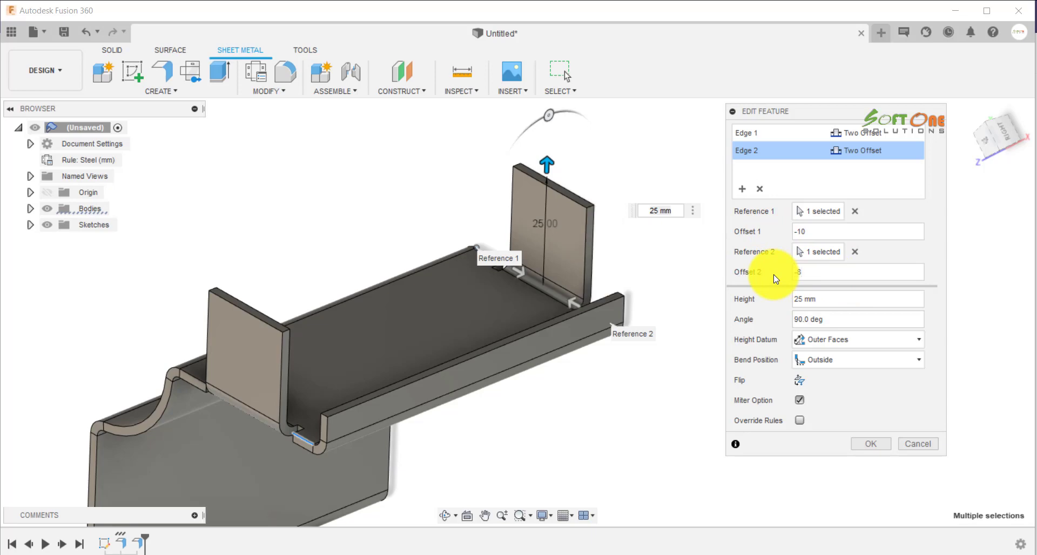
left_click(864, 444)
scroll(672, 243, "down", 2)
scroll(685, 262, "up", 3)
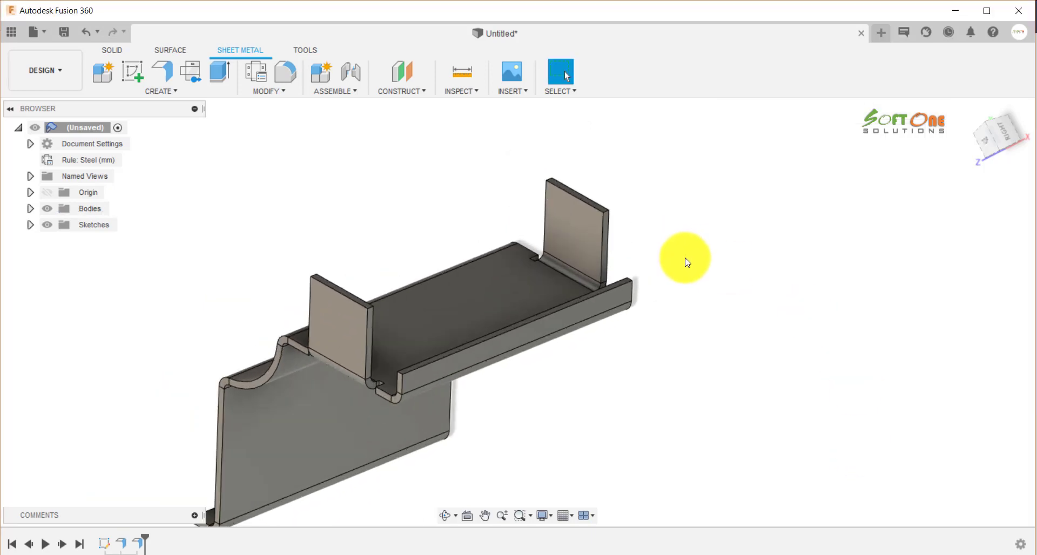
Step: Start a Move/Copy operation with faces as the objects to move
middle_click_drag(394, 240, 460, 167, "shift")
right_click(683, 194)
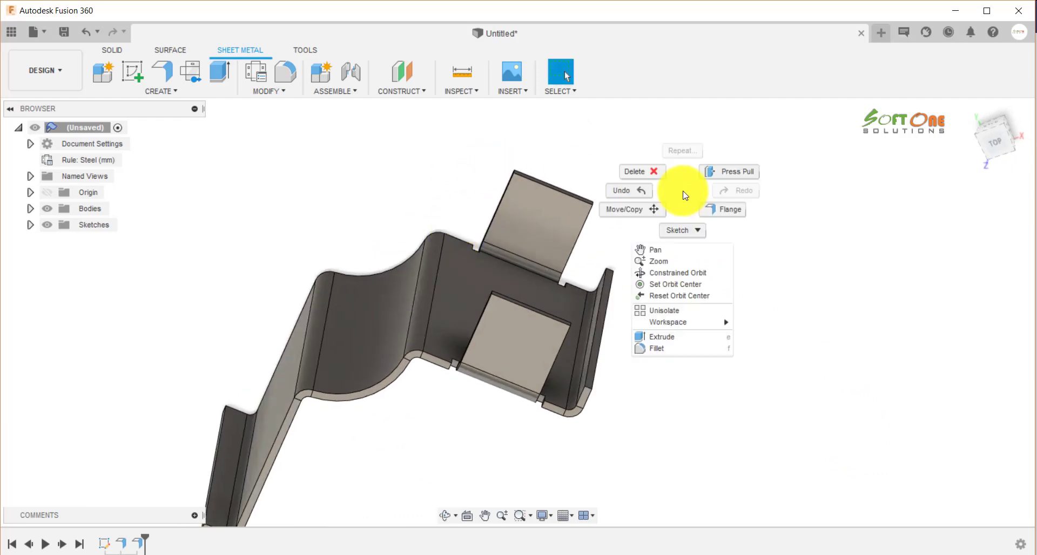
left_click(658, 215)
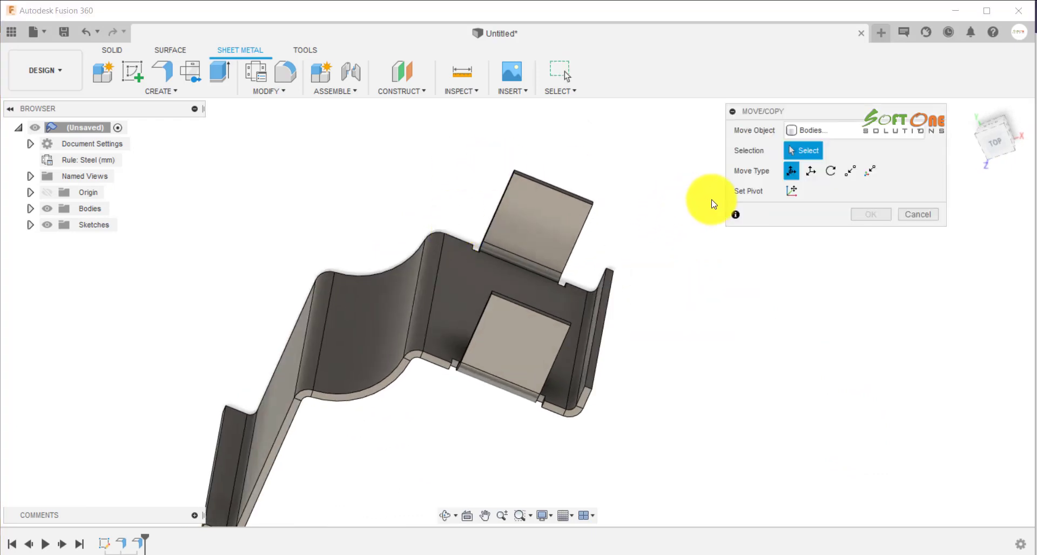
left_click(835, 131)
left_click(813, 179)
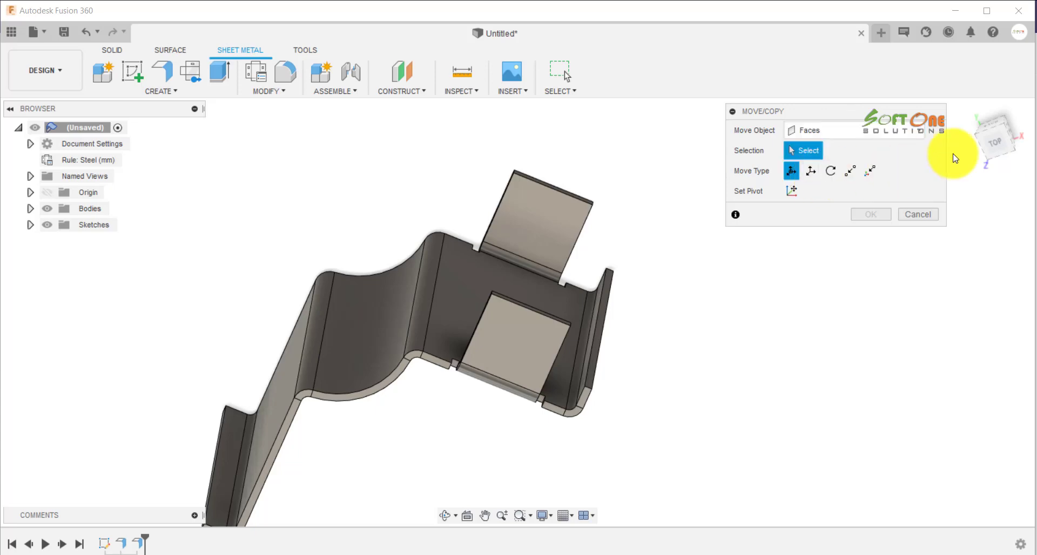
left_click(563, 227)
middle_click_drag(563, 227, 520, 192, "shift")
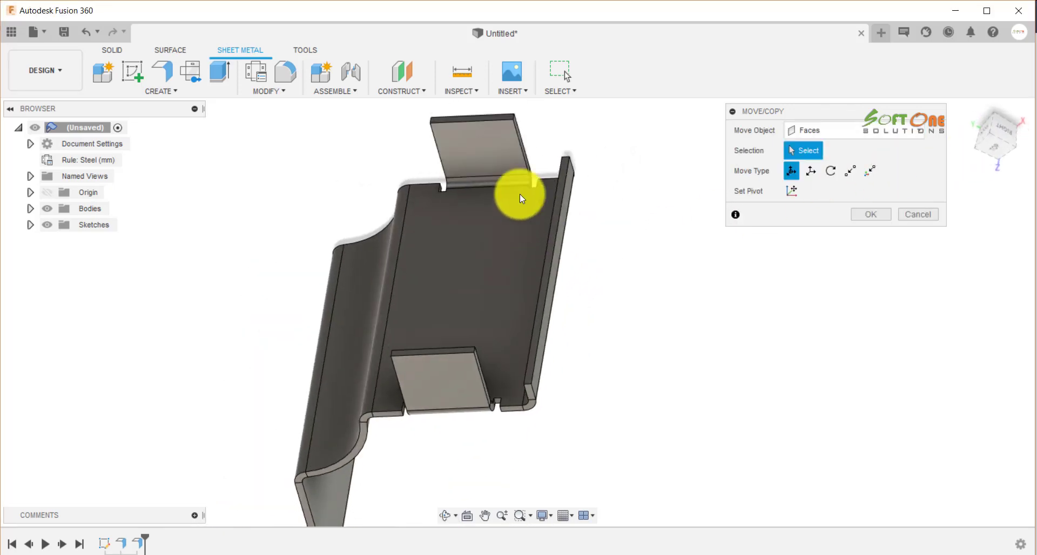
Step: Select the side and relief faces along one side of the first edge flange, leaving its end face out of the selection
scroll(463, 131, "up", 5)
left_click(422, 111)
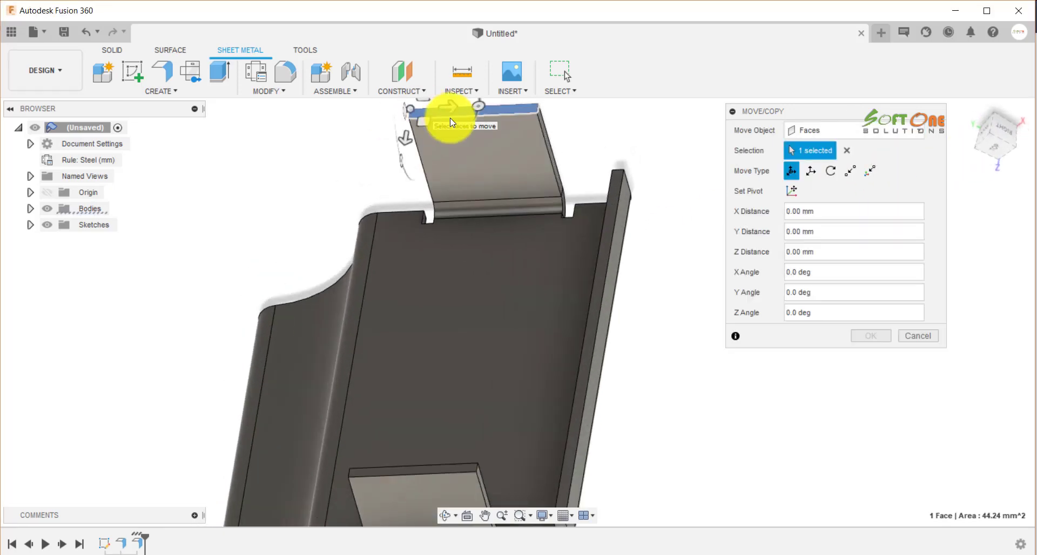
scroll(514, 159, "down", 3)
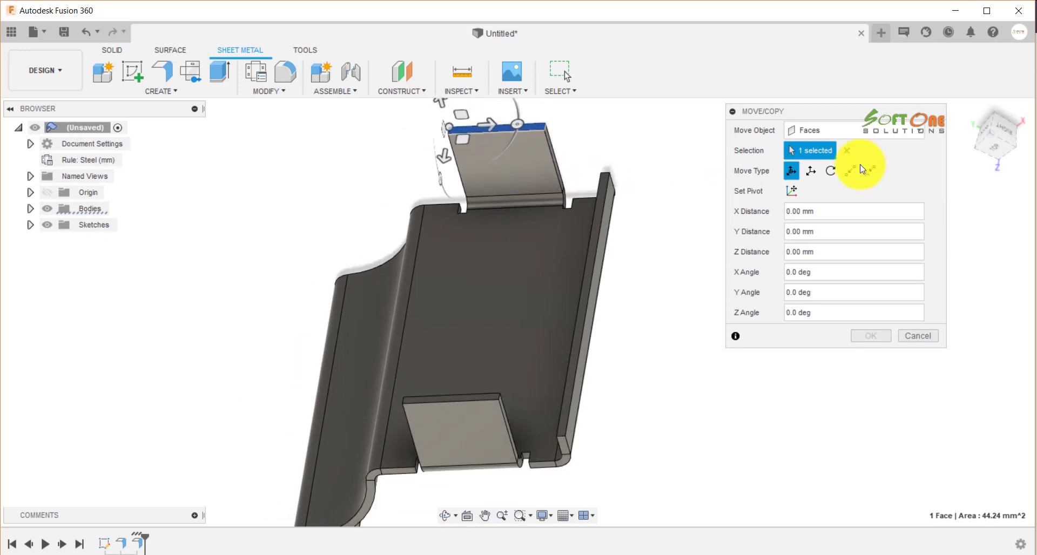
left_click(1007, 134)
scroll(639, 221, "down", 2)
middle_click_drag(638, 221, 685, 225, "shift")
scroll(567, 185, "up", 5)
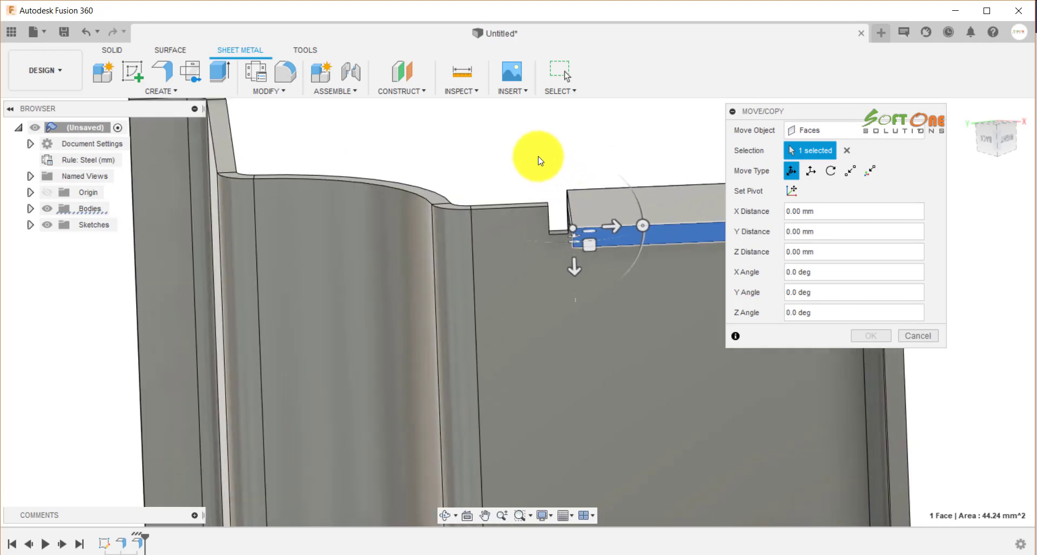
left_click_drag(516, 152, 607, 327)
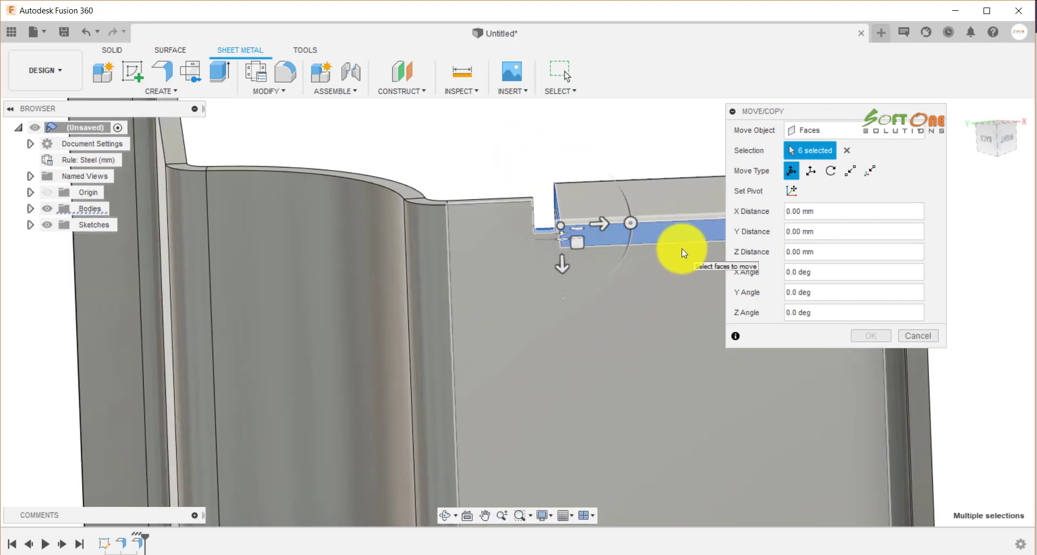
left_click(686, 227)
scroll(505, 127, "down", 4)
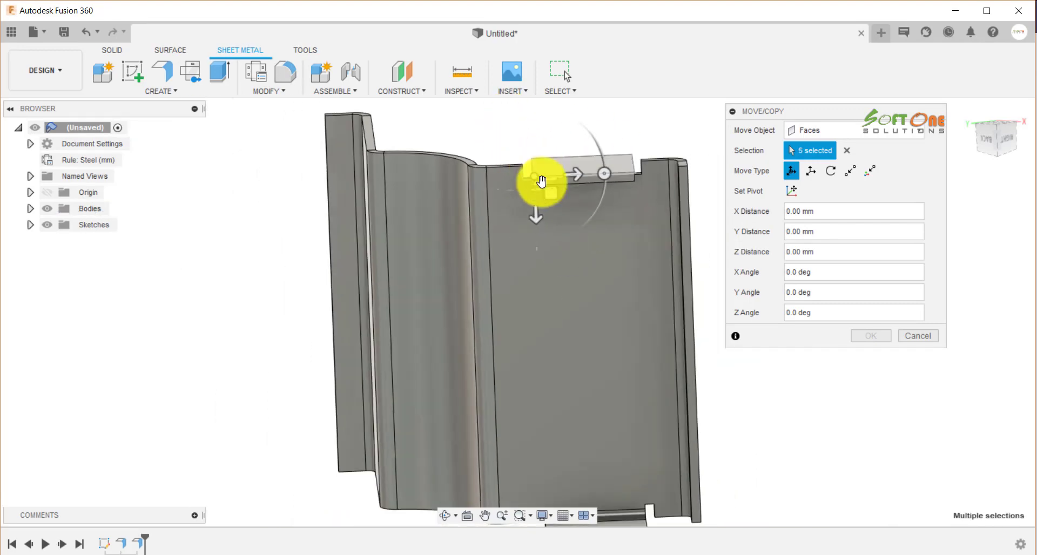
Step: Add the matching side and relief faces of the opposite edge flange to the faces being moved
middle_click_drag(542, 182, 589, 208, "shift")
scroll(580, 335, "down", 4)
scroll(568, 453, "up", 4)
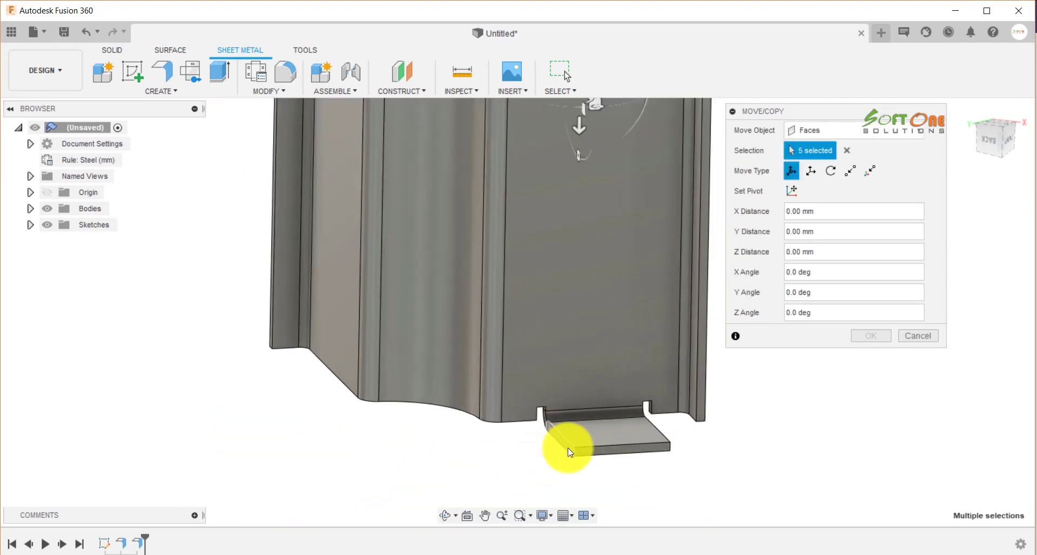
scroll(568, 453, "up", 3)
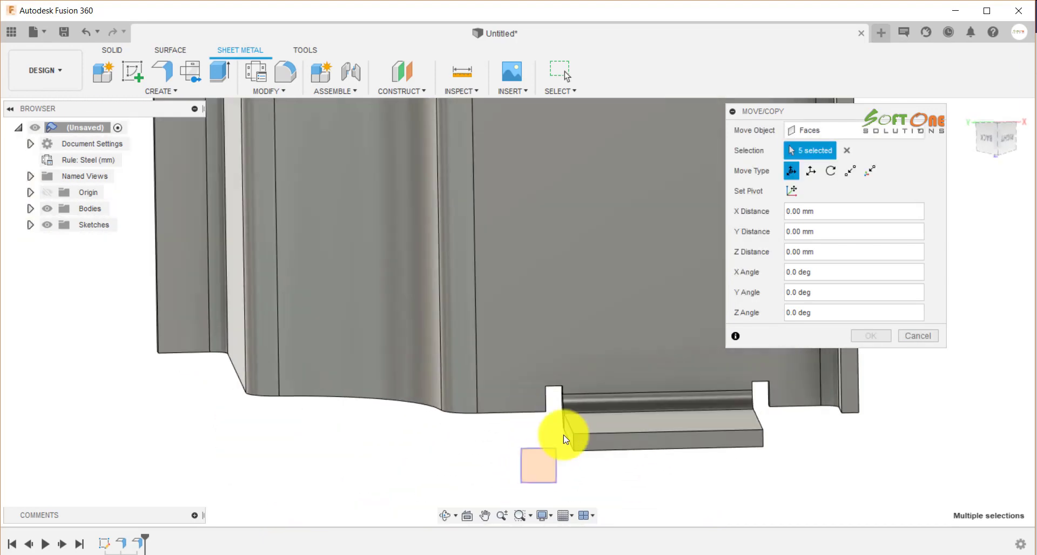
left_click_drag(565, 439, 533, 471)
left_click_drag(520, 362, 624, 491)
middle_click_drag(541, 463, 533, 412, "shift")
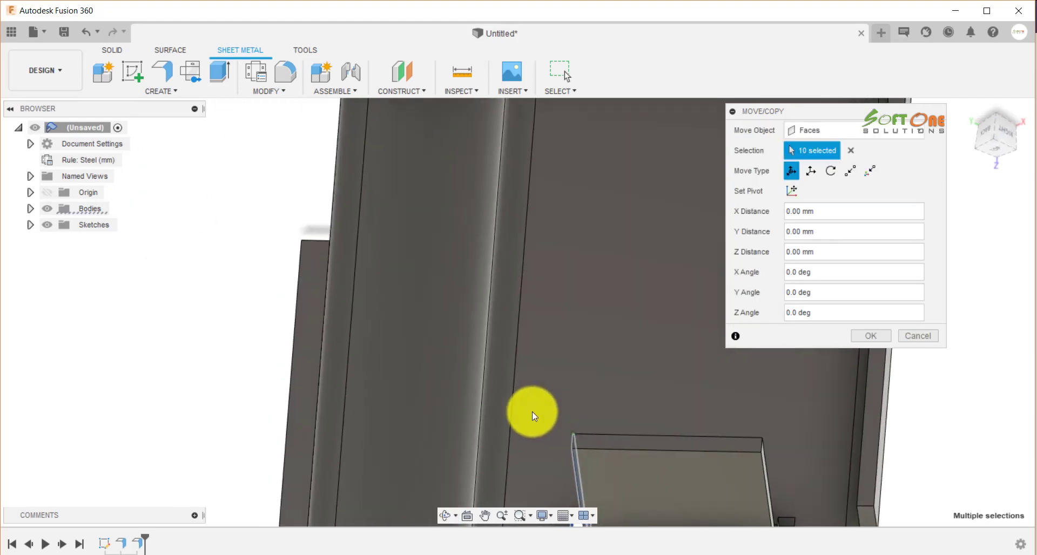
scroll(535, 373, "down", 5)
scroll(621, 216, "up", 1)
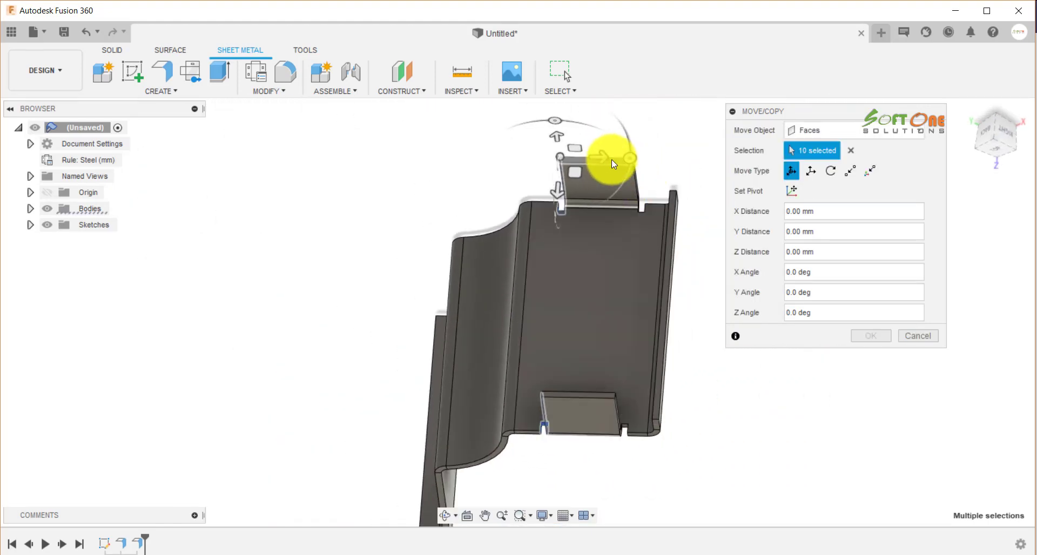
Step: Move the selected faces along the Y direction by 22.12-20 mm to narrow both flanges, and apply the move
left_click_drag(604, 157, 617, 158)
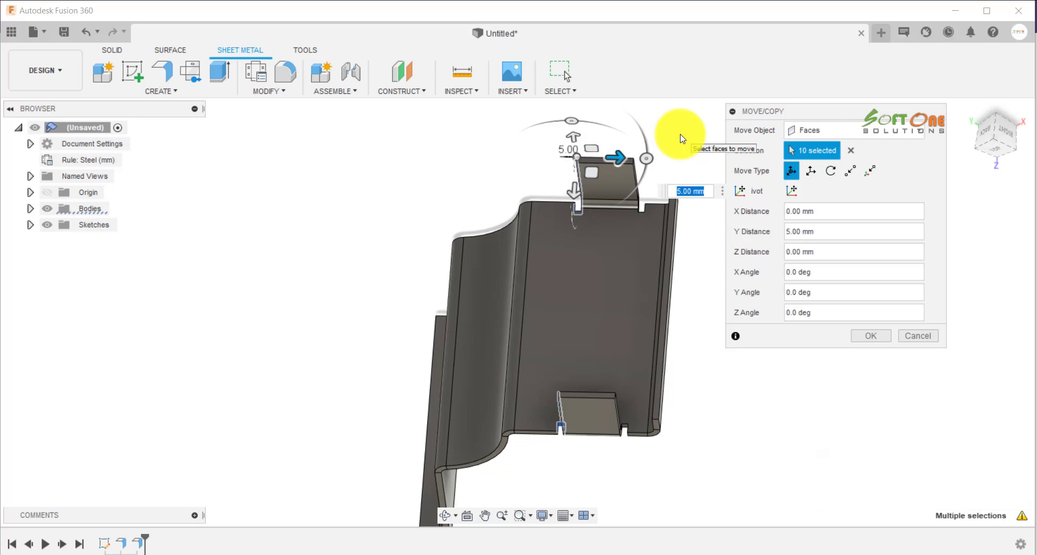
type("22.12-20")
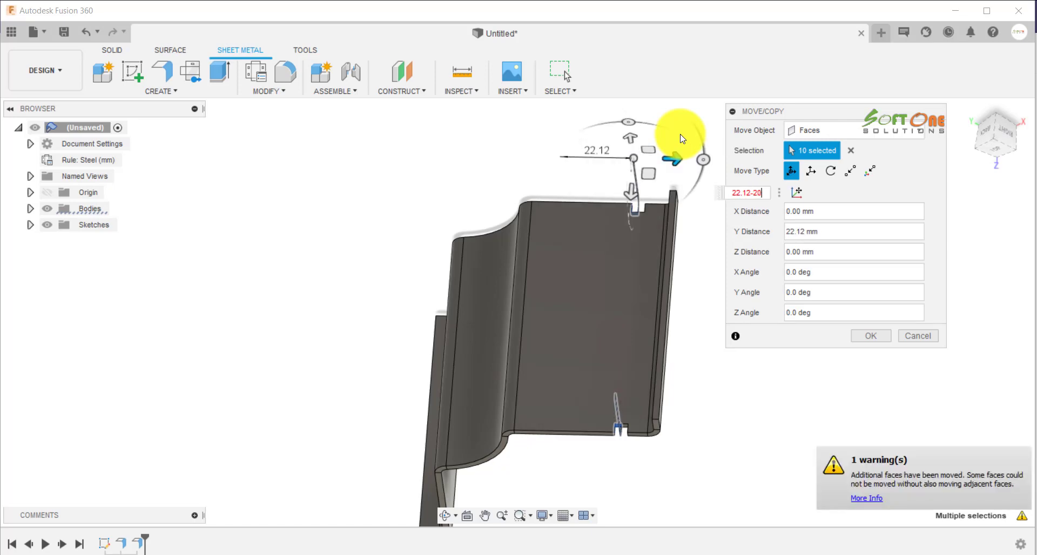
left_click(861, 335)
middle_click_drag(720, 252, 681, 212, "shift")
scroll(728, 253, "up", 2)
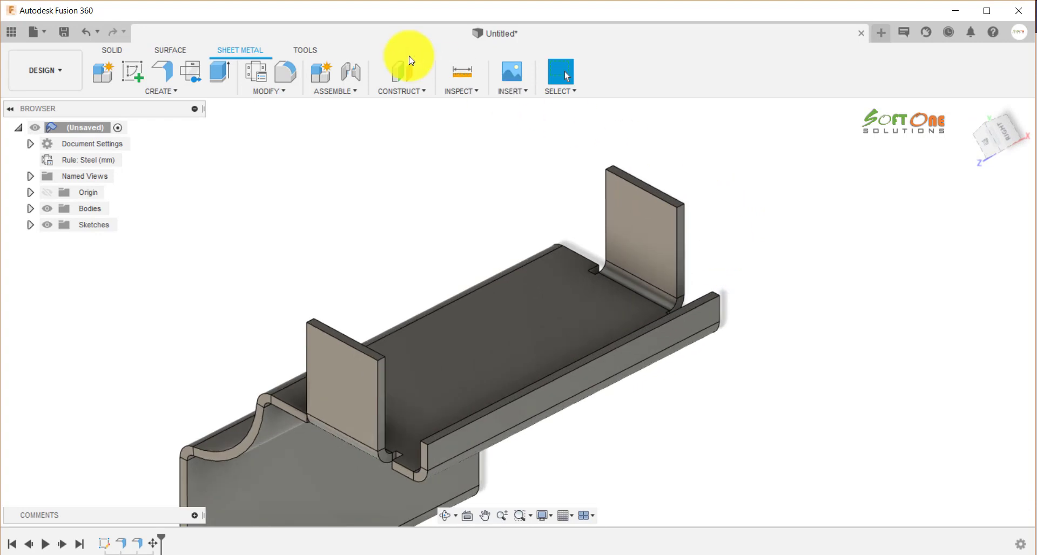
Step: Measure the length of the far edge flange's upper edge
left_click(460, 72)
left_click(628, 180)
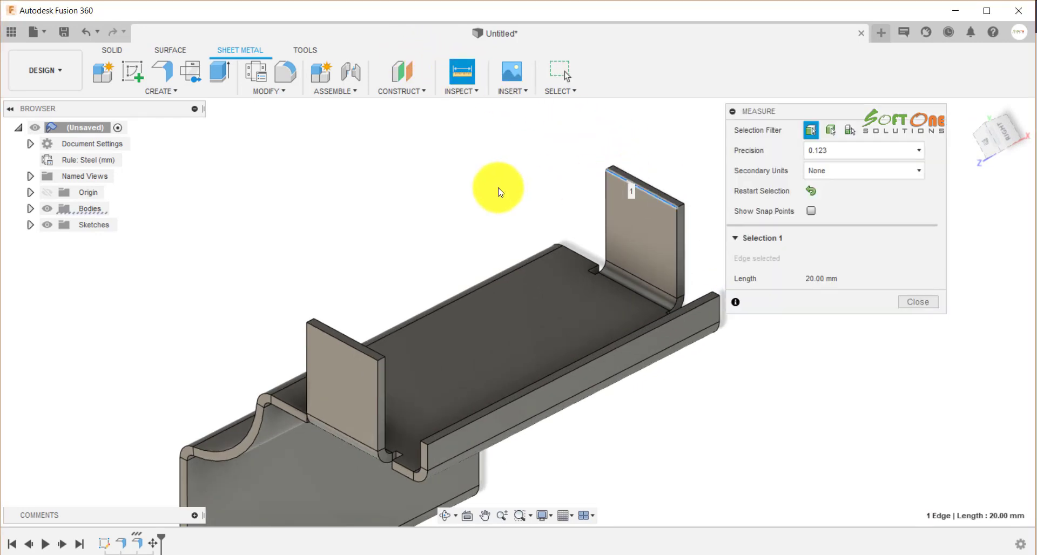
left_click(498, 192)
scroll(498, 192, "down", 2)
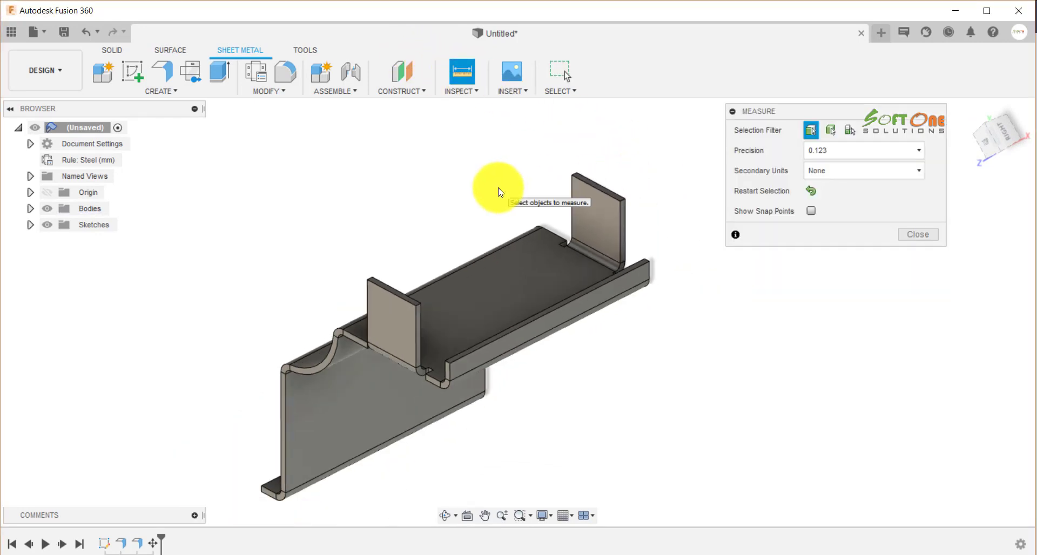
mouse_move(498, 192)
middle_mouse_down("shift")
mouse_move(520, 268)
mouse_move(486, 197)
mouse_move(502, 185)
middle_mouse_up("shift")
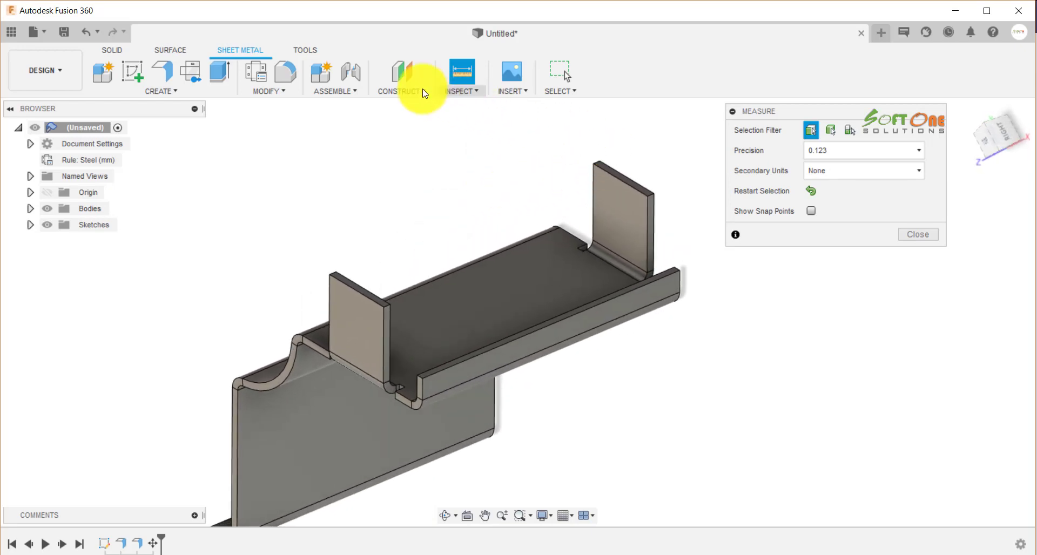
Step: Start a constant-radius fillet and select the two upper corner edges of the far edge flange
left_click(287, 73)
scroll(670, 172, "up", 4)
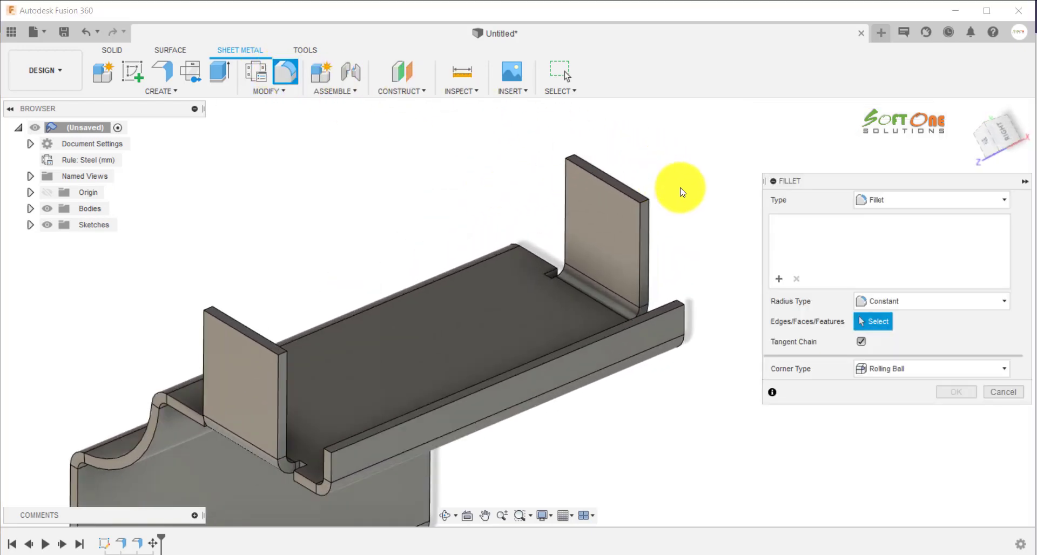
left_click(611, 195)
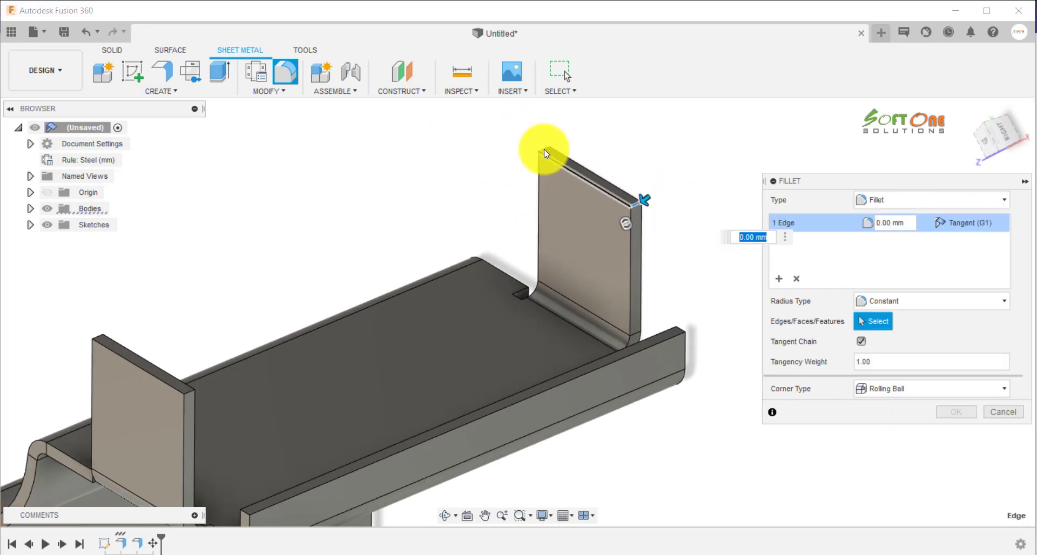
left_click(545, 149)
scroll(442, 169, "down", 2)
scroll(219, 329, "up", 3)
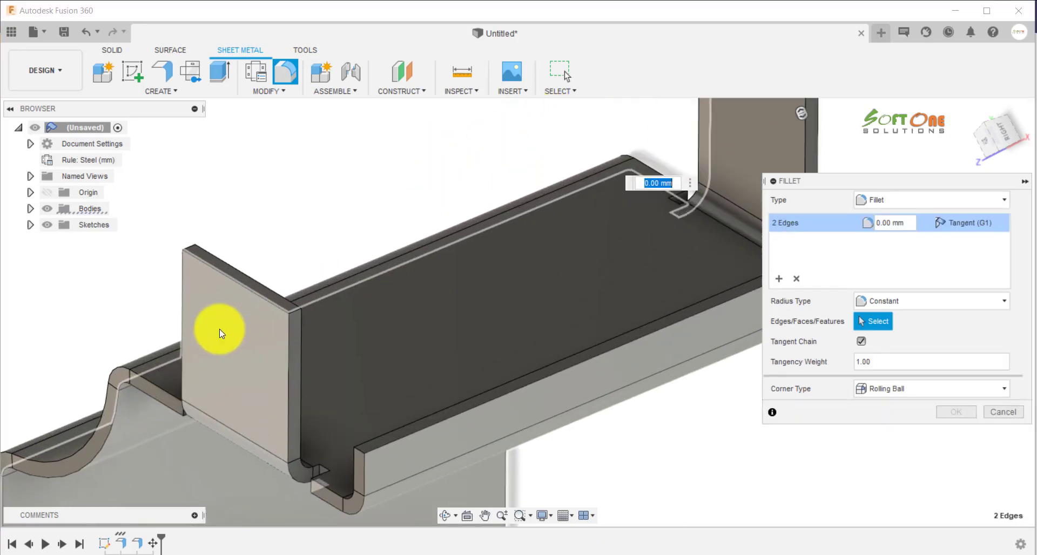
Step: Add the near edge flange's two upper corner edges and apply the fillet with a 10 mm radius
scroll(189, 262, "up", 3)
left_click(182, 229)
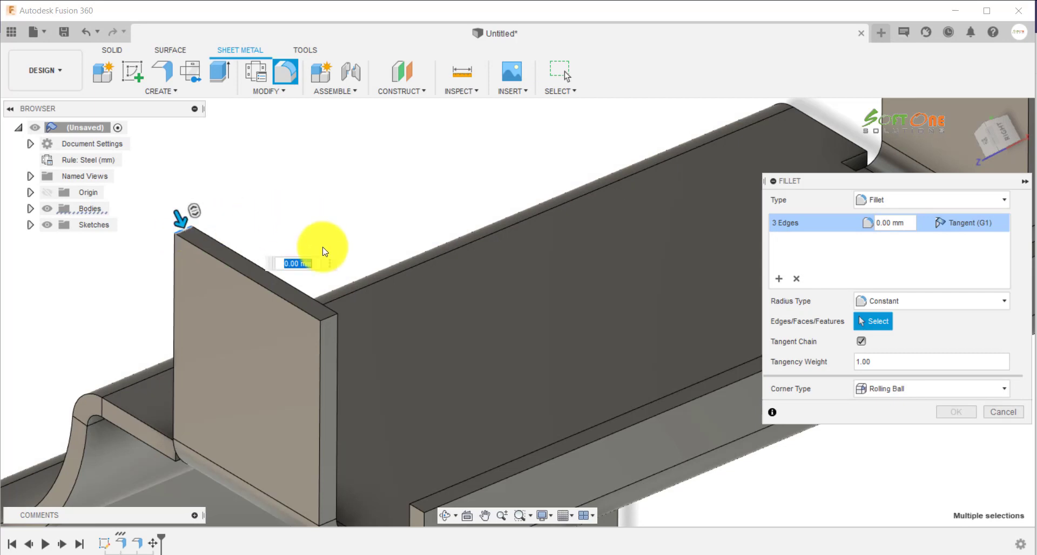
left_click(331, 313)
scroll(330, 193, "down", 2)
scroll(340, 211, "down", 3)
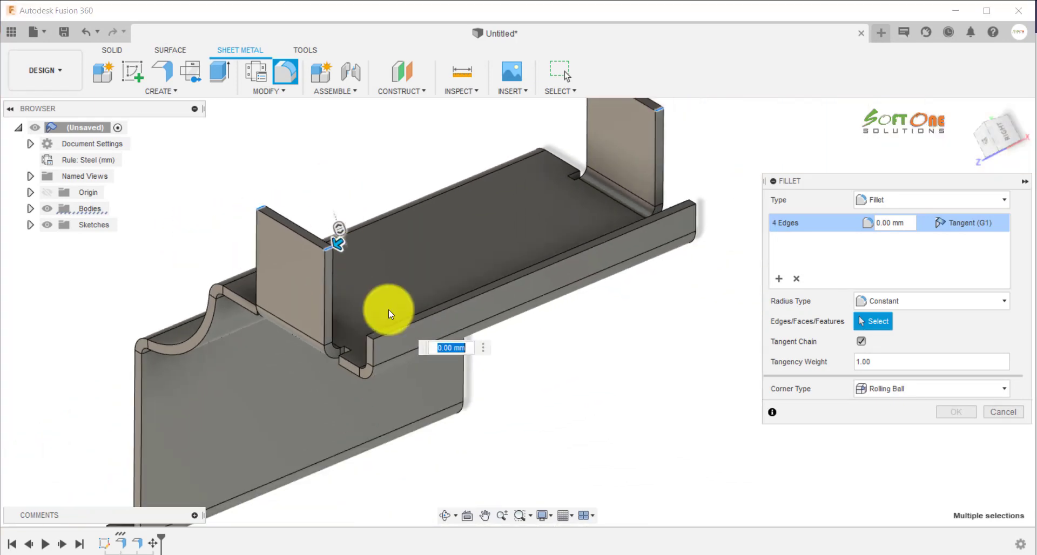
scroll(597, 359, "up", 1)
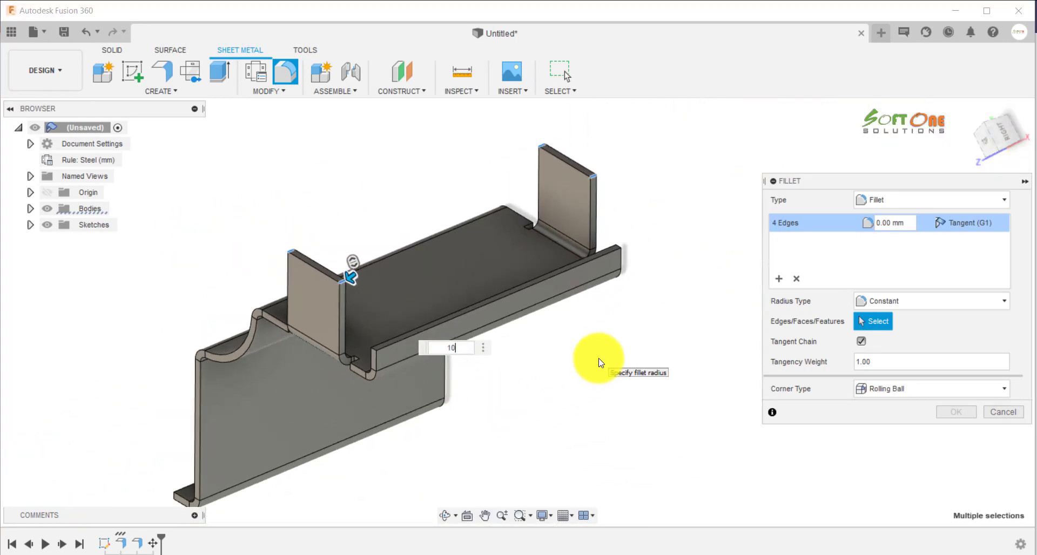
type("10")
left_click(954, 413)
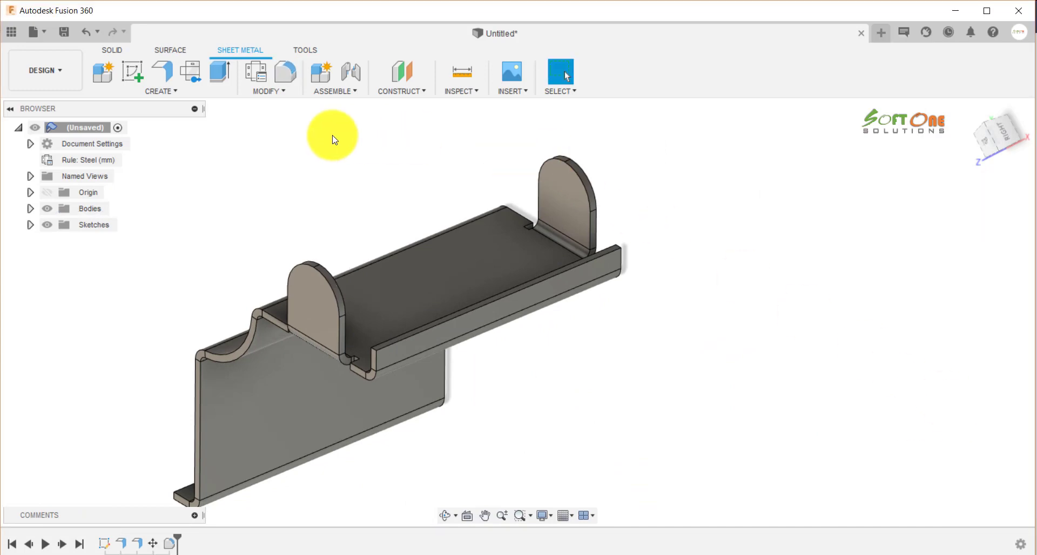
Step: Start a hole on the outer face of the near edge flange and snap it to the center of the rounded end
left_click(172, 92)
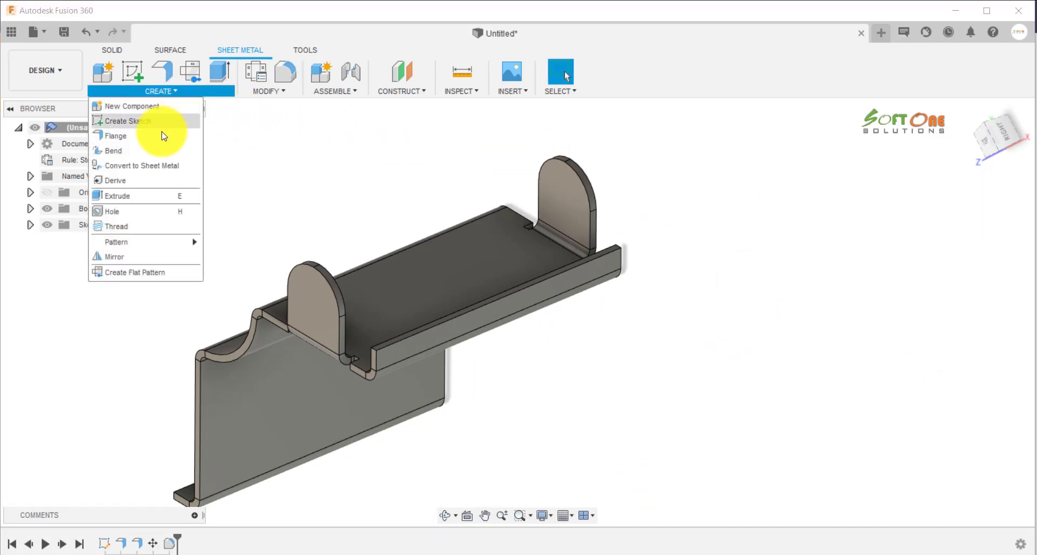
left_click(140, 217)
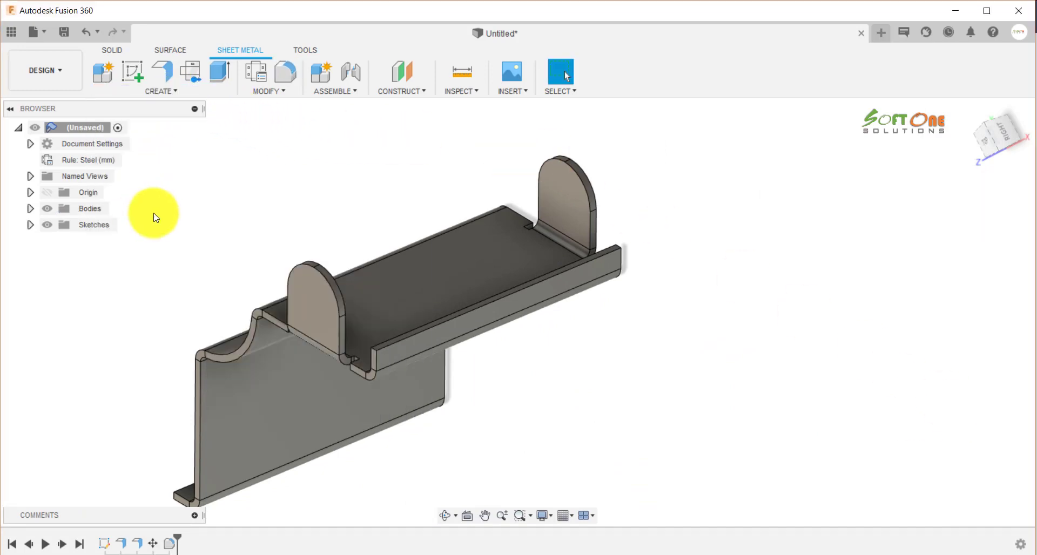
scroll(293, 282, "up", 2)
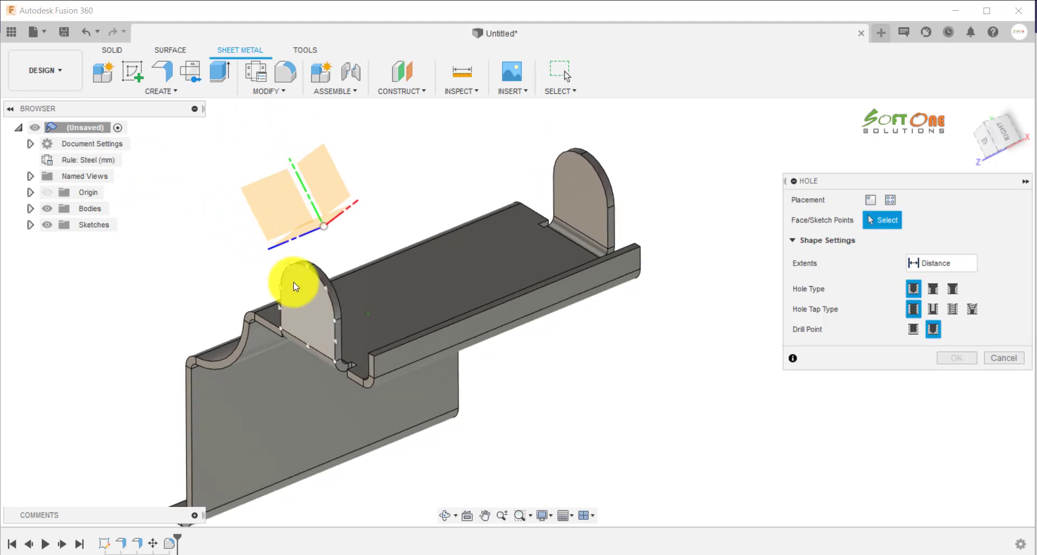
left_click(303, 315)
scroll(292, 324, "up", 3)
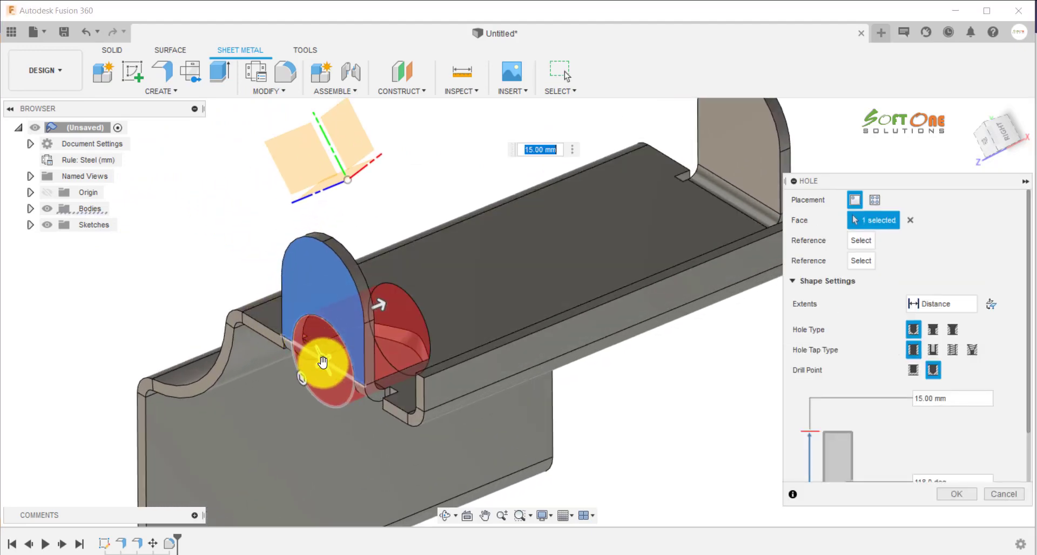
left_click_drag(323, 362, 322, 302)
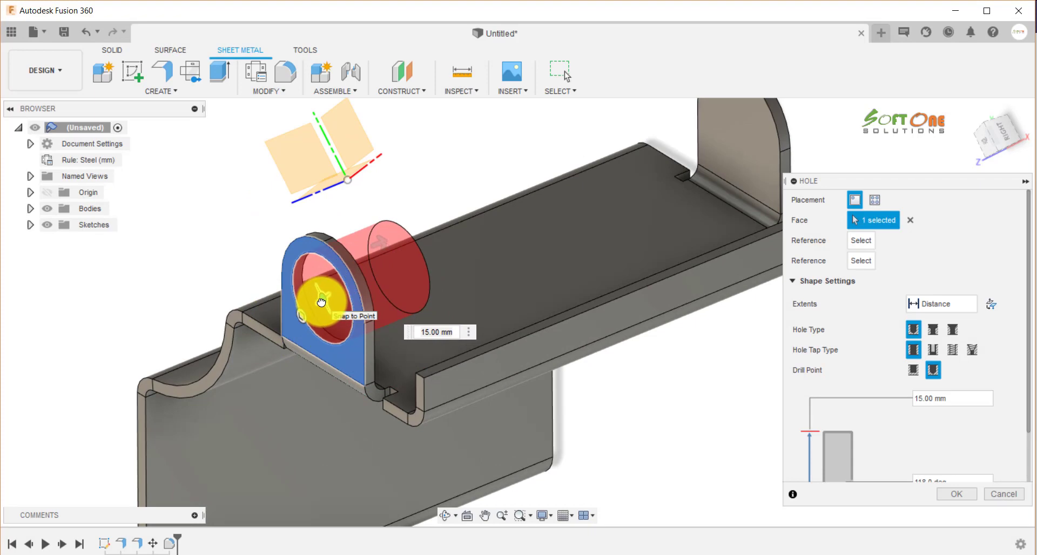
Step: Set the hole's diameter to 5 mm, extend its depth to 90 mm through both edge flanges, and apply it
scroll(696, 372, "down", 3)
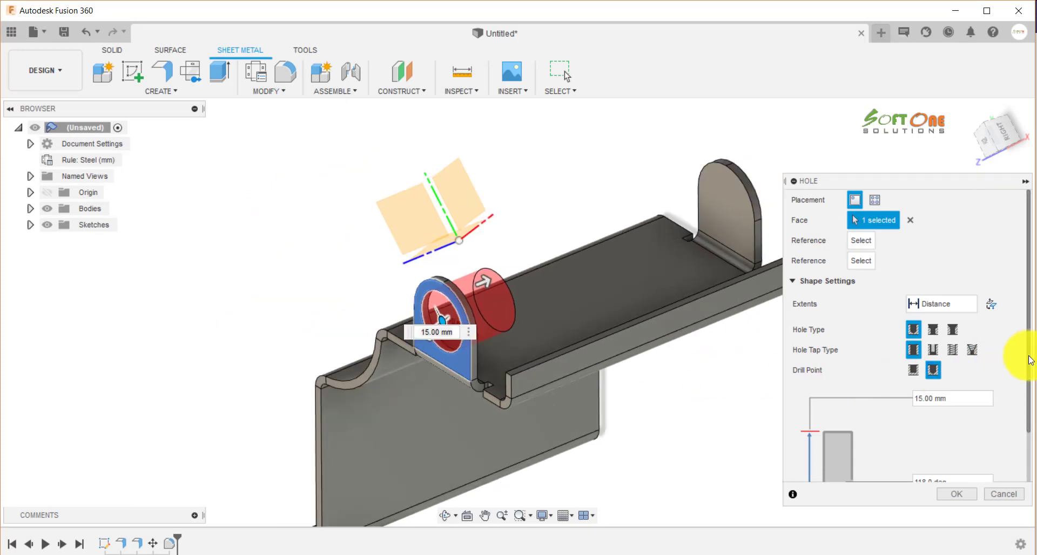
scroll(1014, 407, "down", 3)
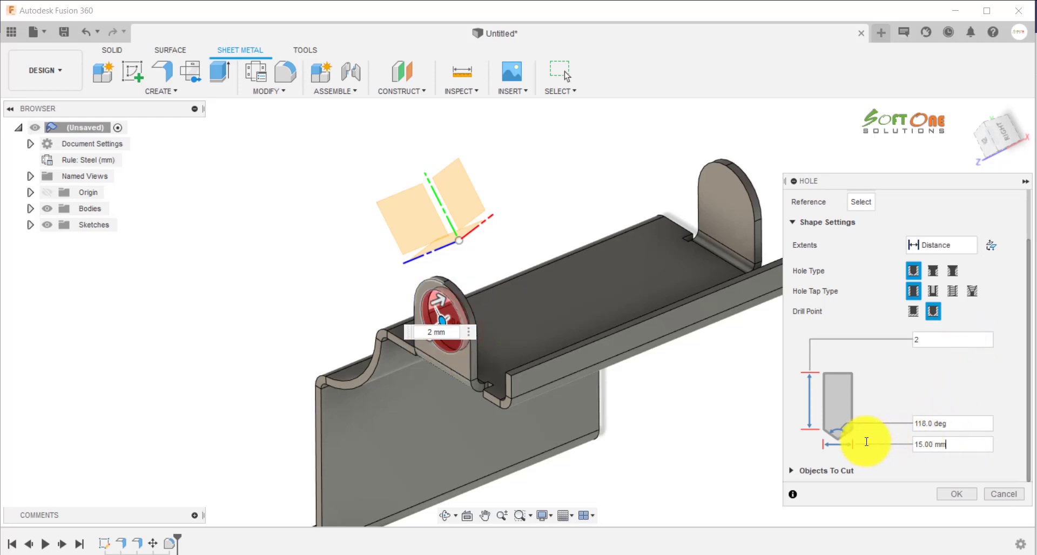
left_click(951, 443)
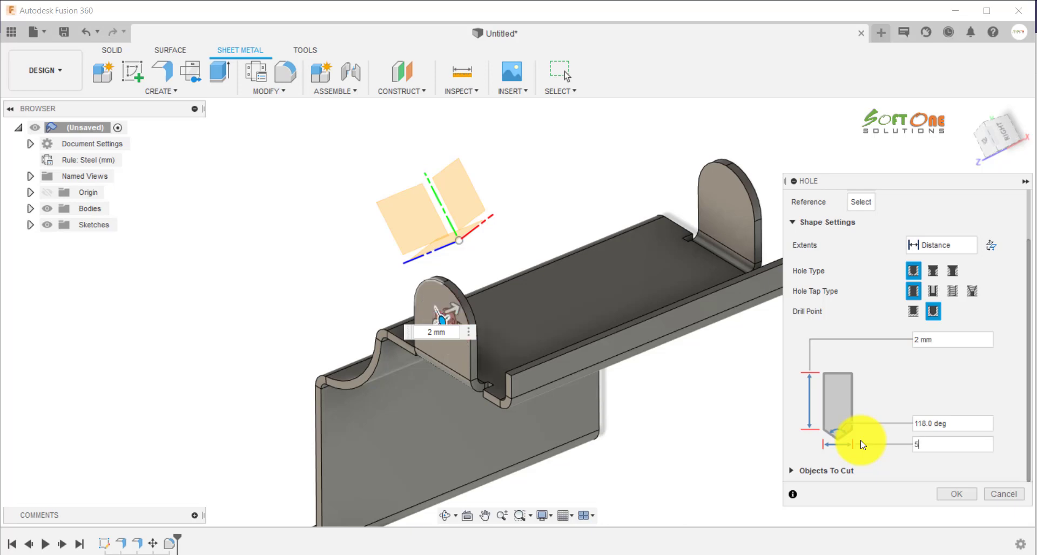
left_click(942, 443)
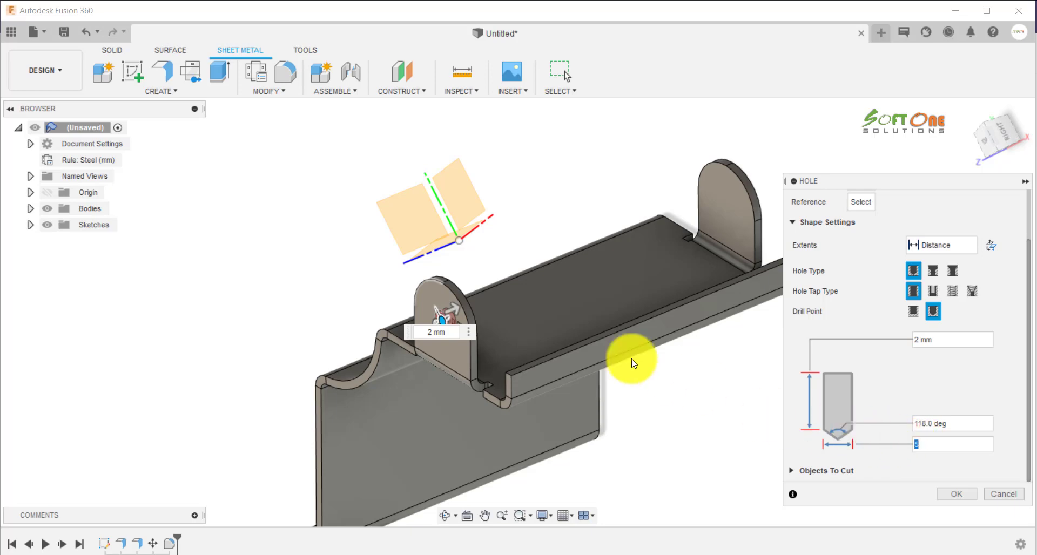
left_click(459, 314)
left_click_drag(459, 314, 770, 219)
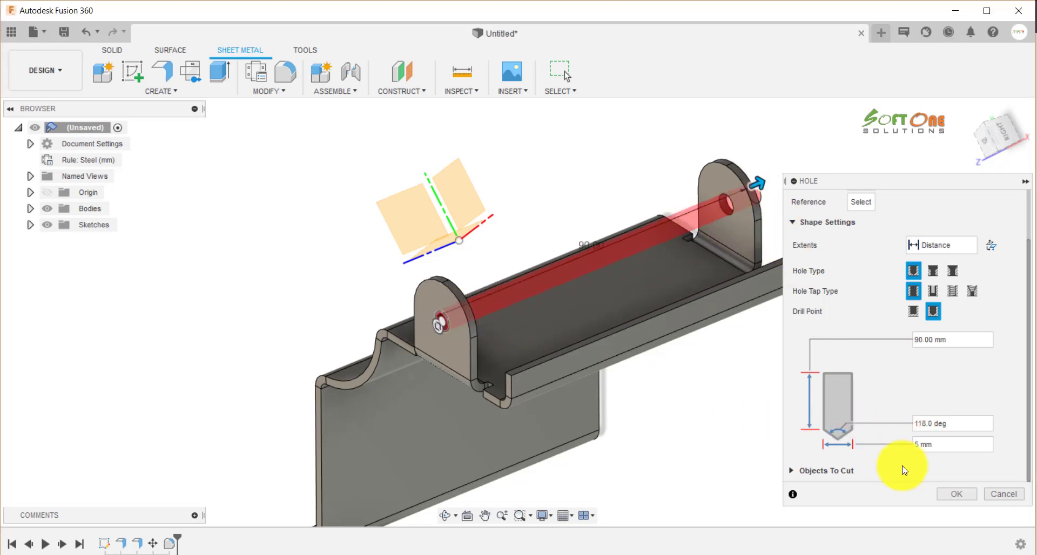
left_click(958, 494)
Step: Place a hole on the flat face between the edge flanges, 15 mm from the side edge and 14 mm from the adjacent bend edge
scroll(735, 395, "down", 4)
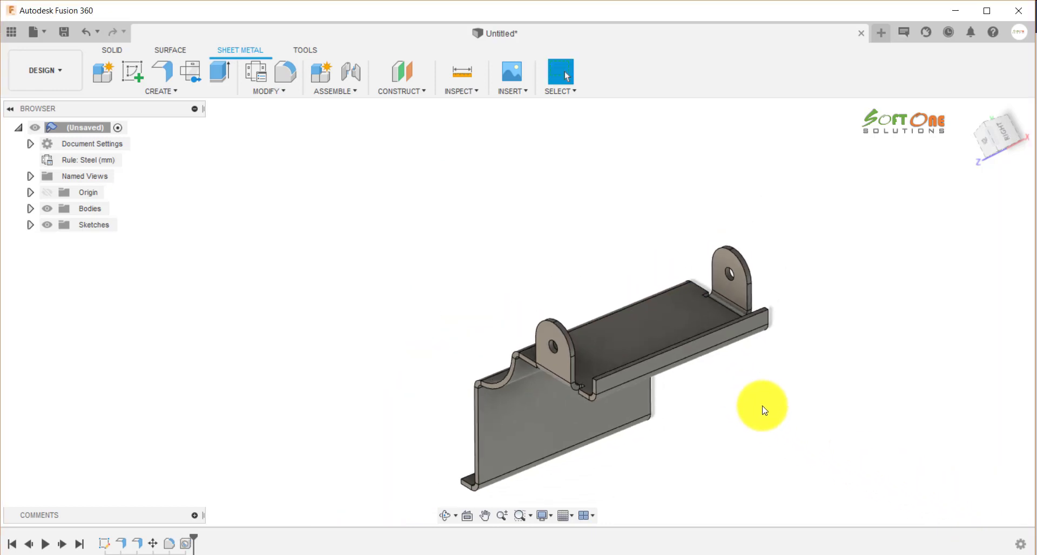
middle_click_drag(770, 415, 411, 302, "shift")
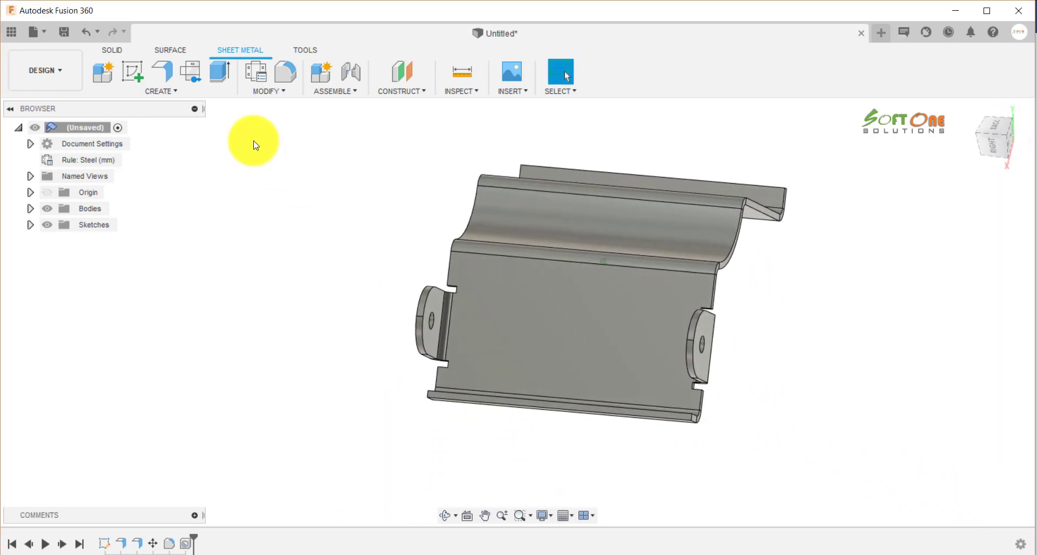
left_click(161, 91)
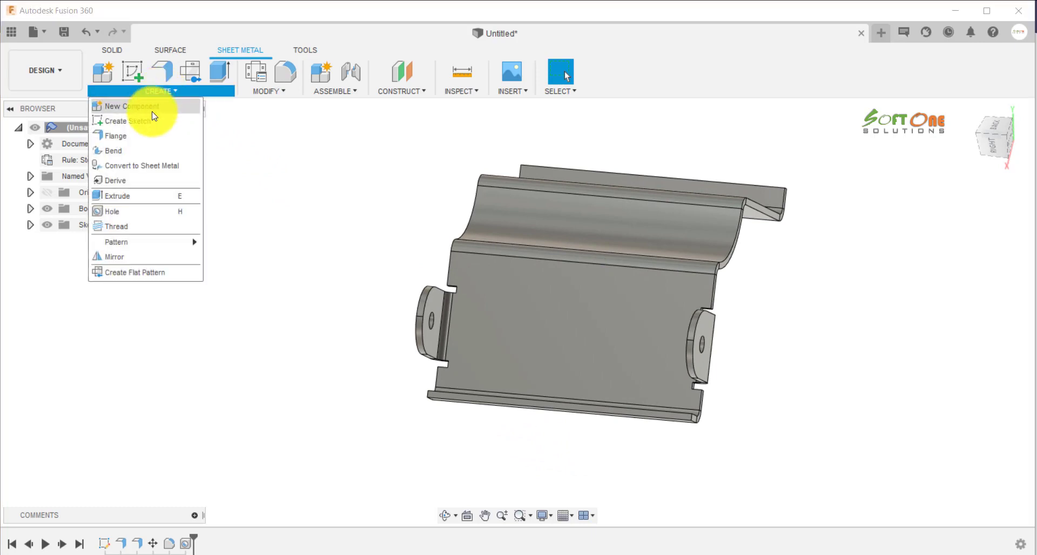
left_click(129, 211)
scroll(500, 374, "up", 1)
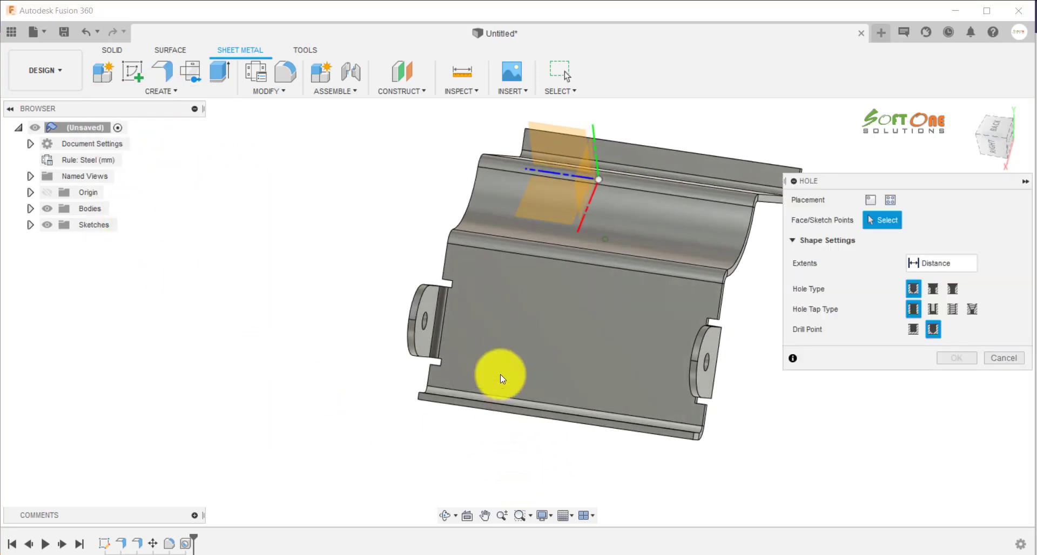
left_click(490, 364)
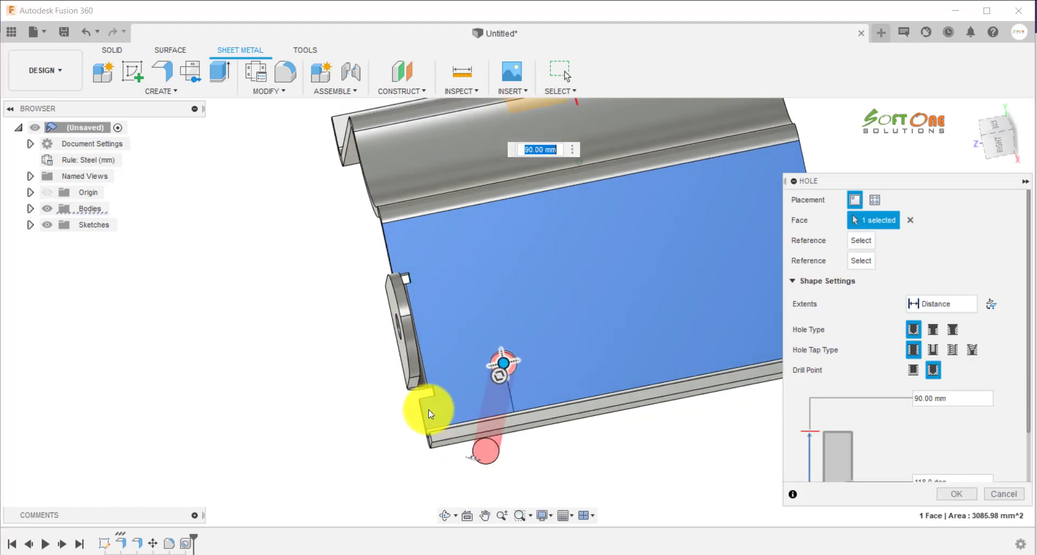
left_click(426, 413)
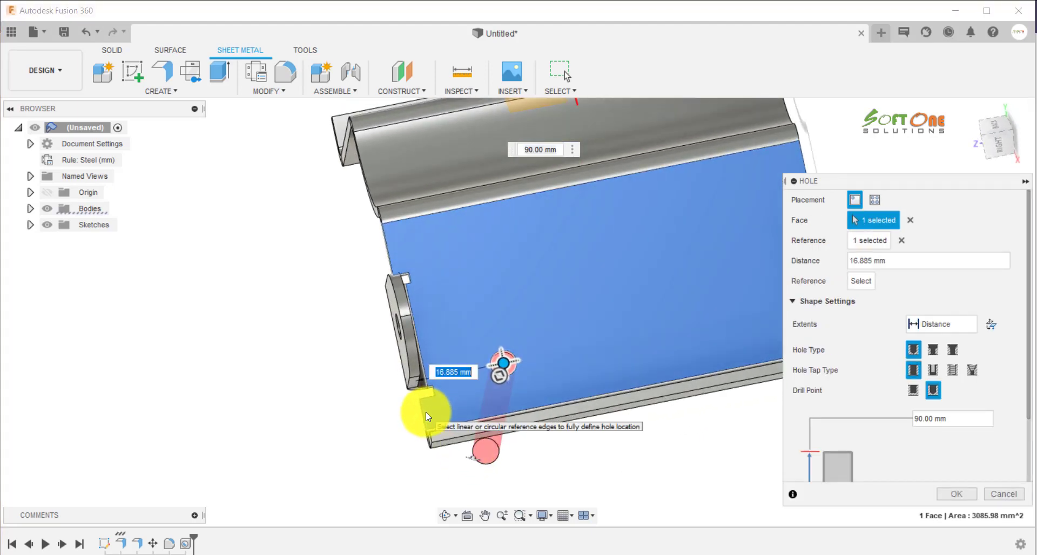
type("15")
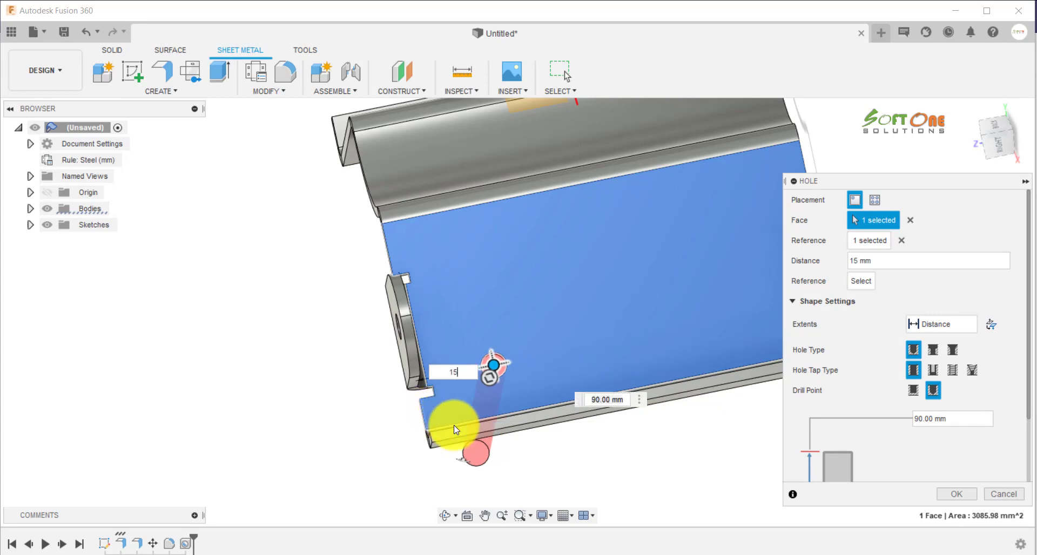
left_click(459, 438)
type("14")
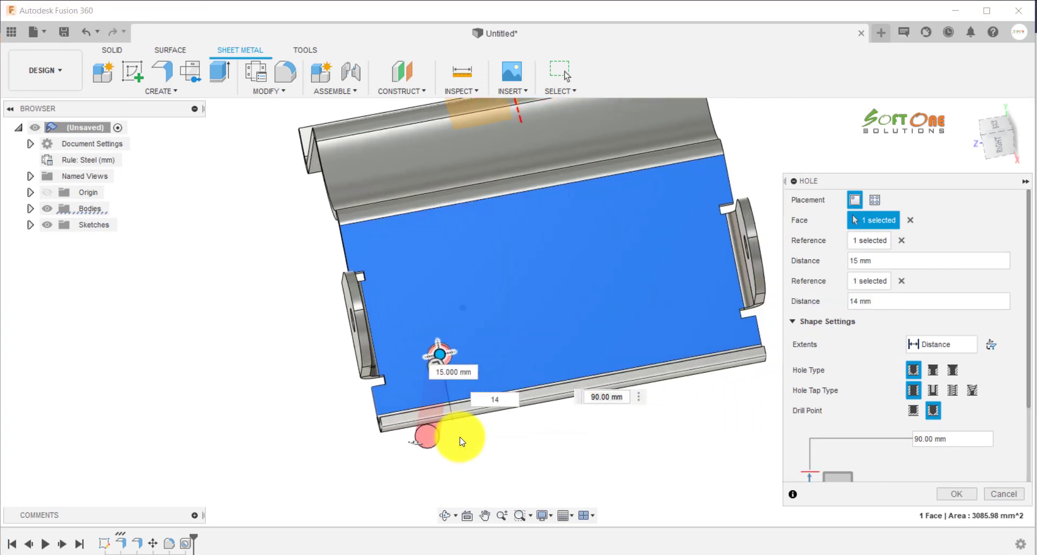
left_click(954, 497)
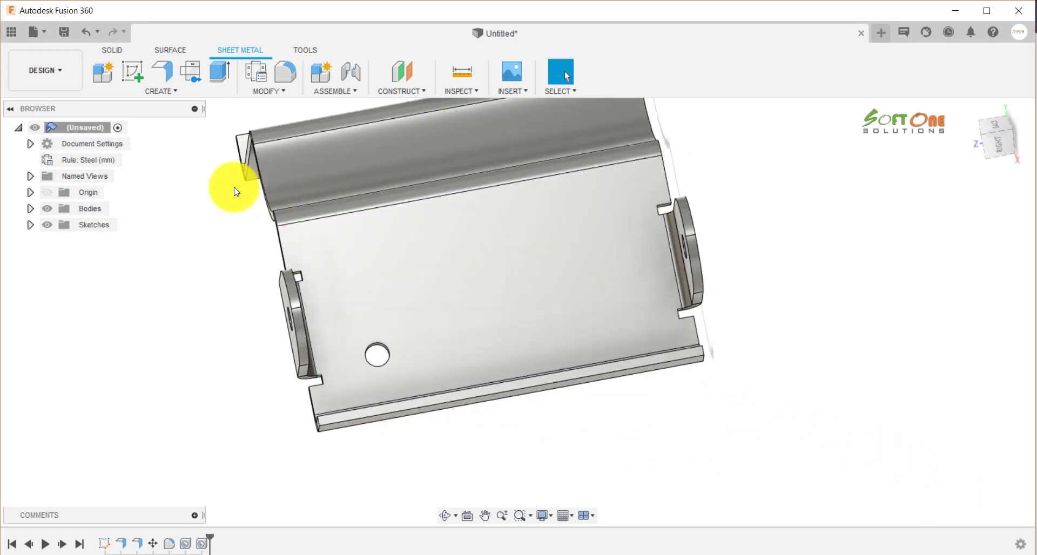
Step: Place a second hole near the same face's opposite end, 14 mm from the bend edge and 15 mm from that side edge
right_click(200, 192)
left_click(202, 154)
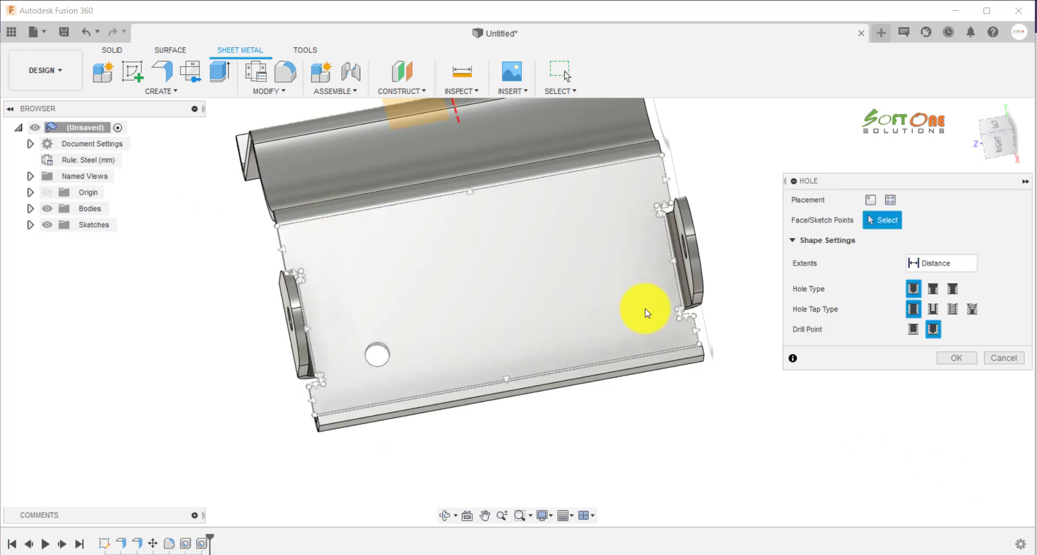
left_click(623, 311)
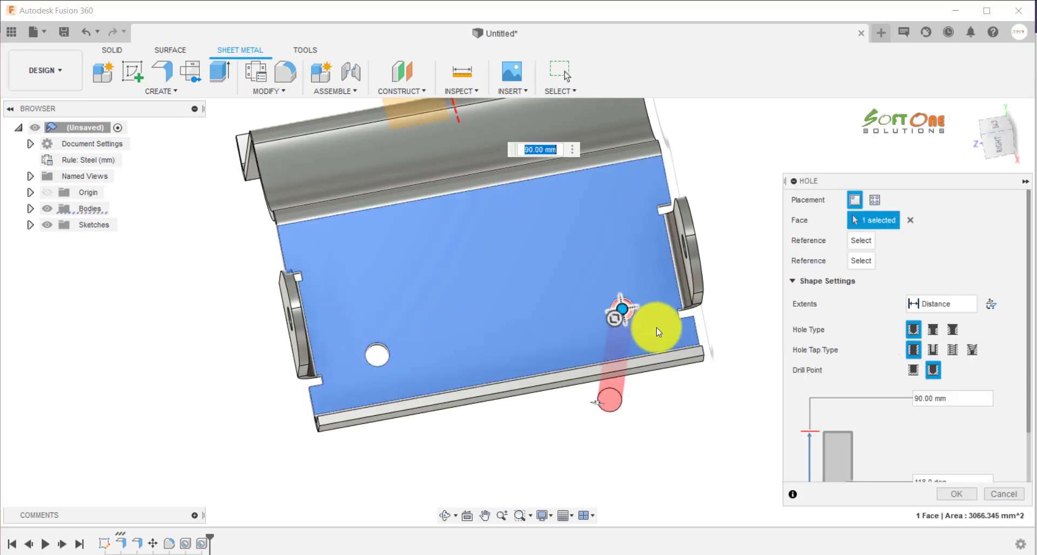
left_click(707, 358)
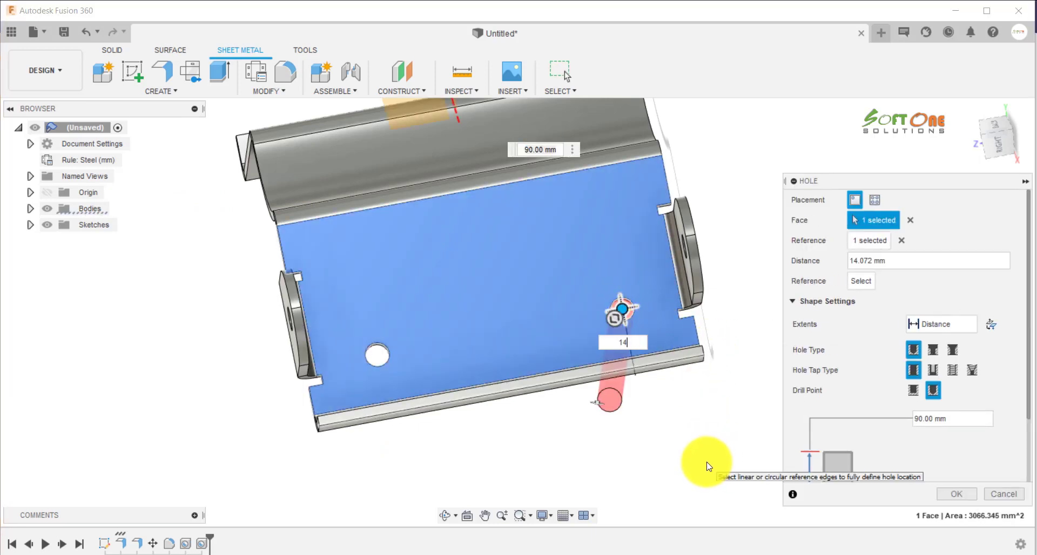
left_click(694, 332)
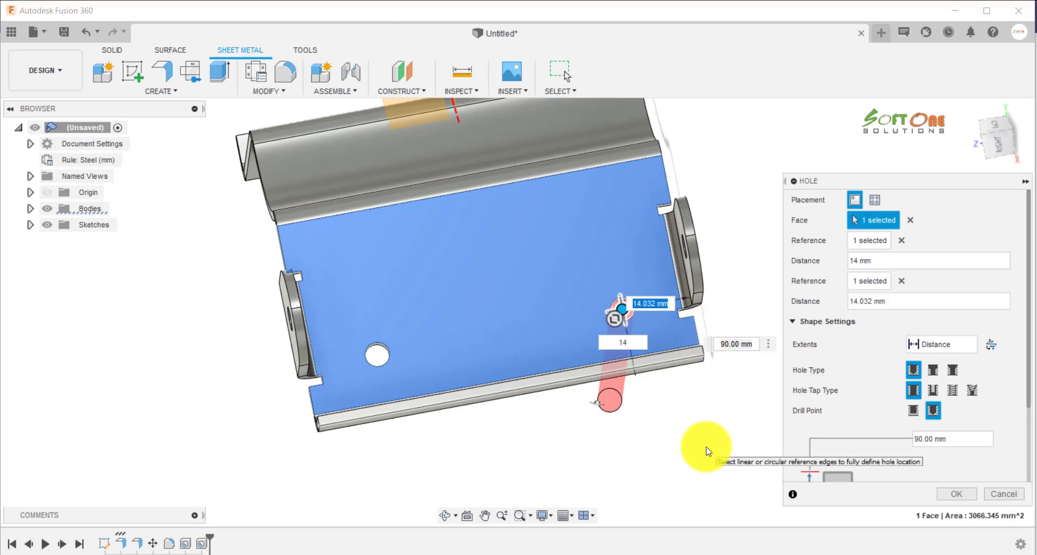
type("15")
key("Return")
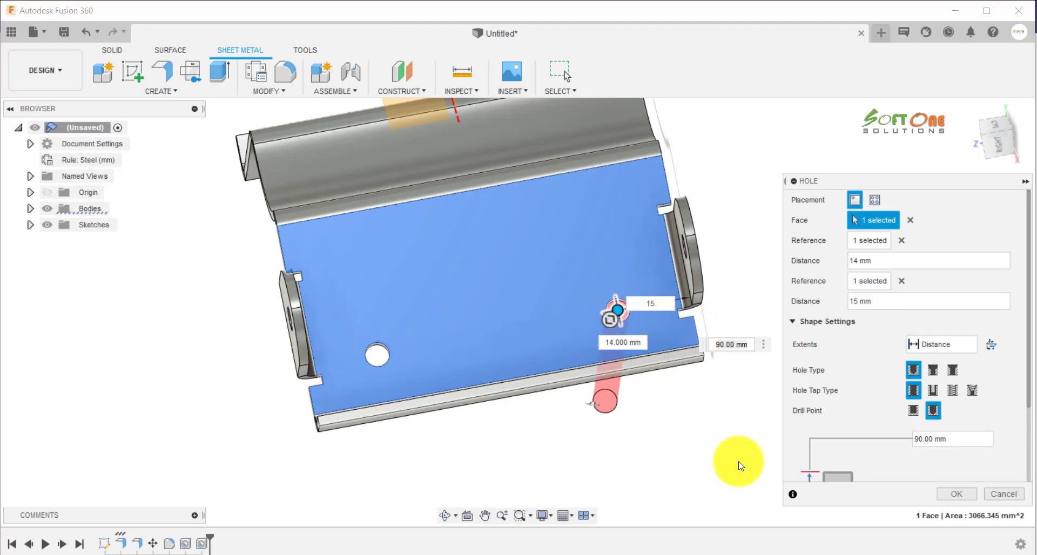
left_click(955, 493)
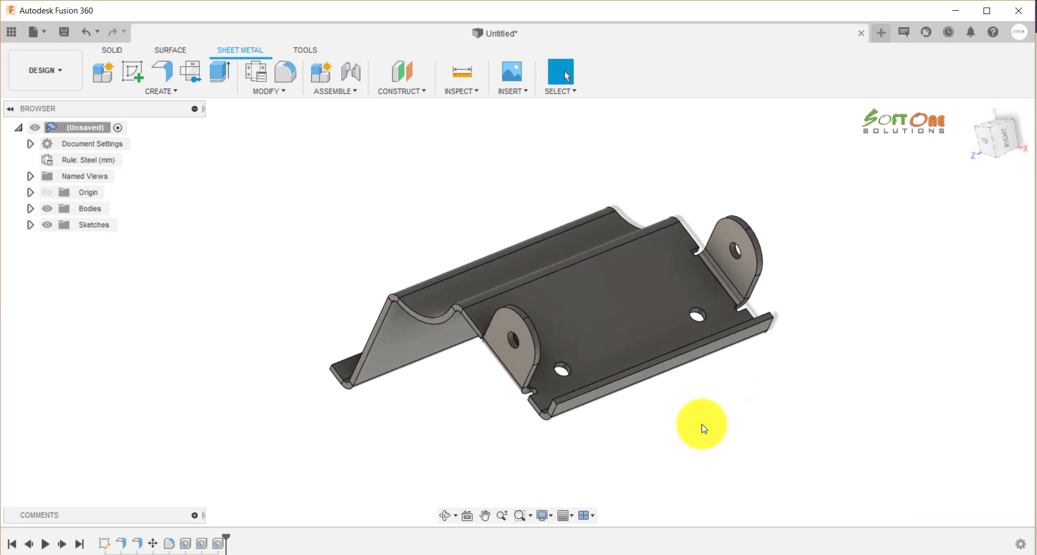
Step: Start a mirror of features and select the edge flange, face move, fillet and all three hole features
middle_click_drag(737, 254, 412, 317, "shift")
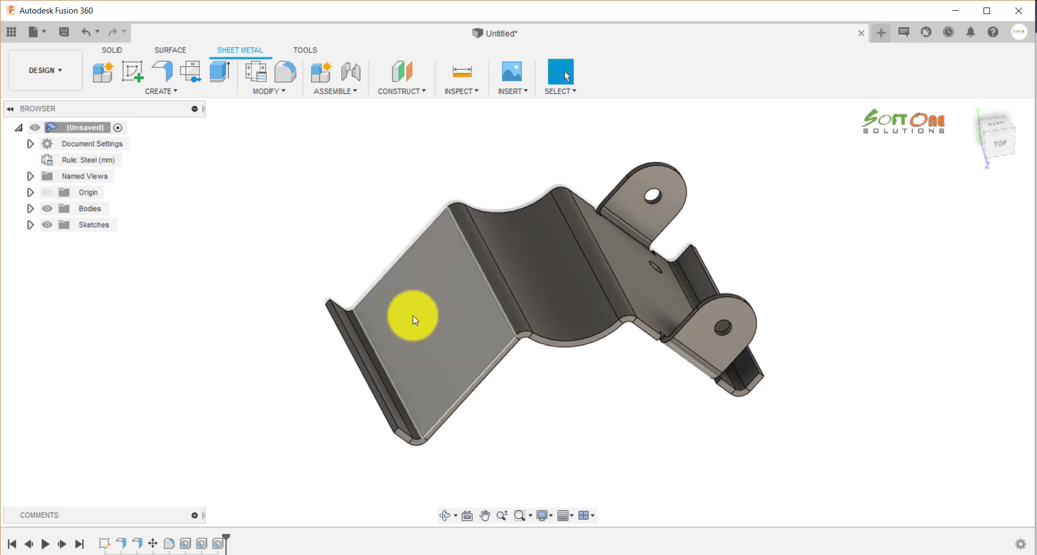
left_click(172, 90)
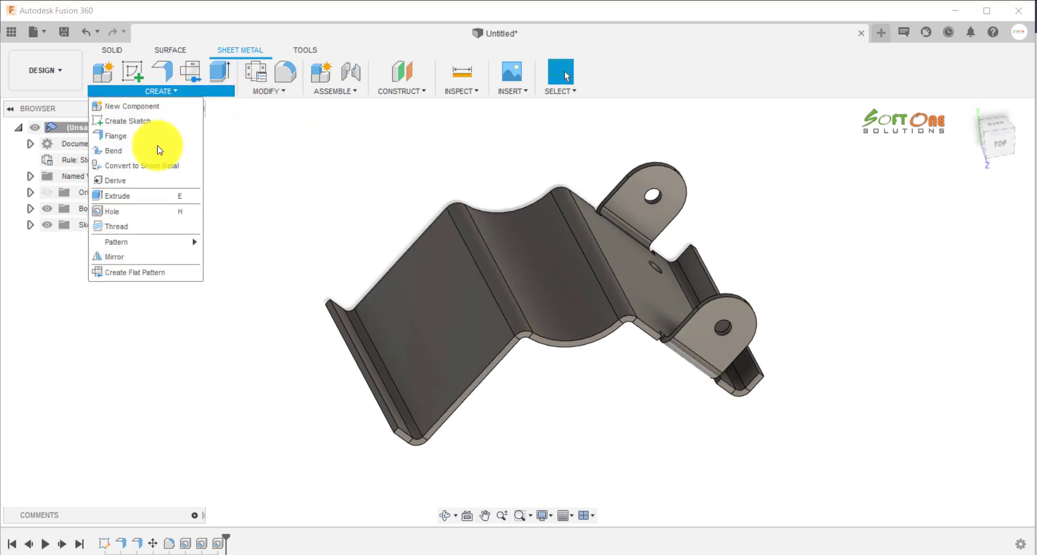
left_click(126, 258)
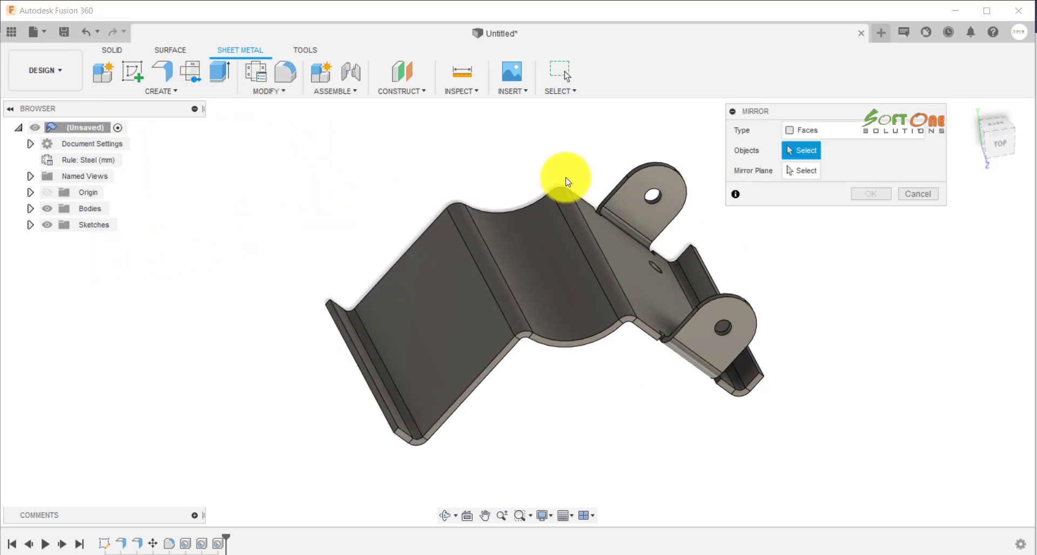
left_click(824, 132)
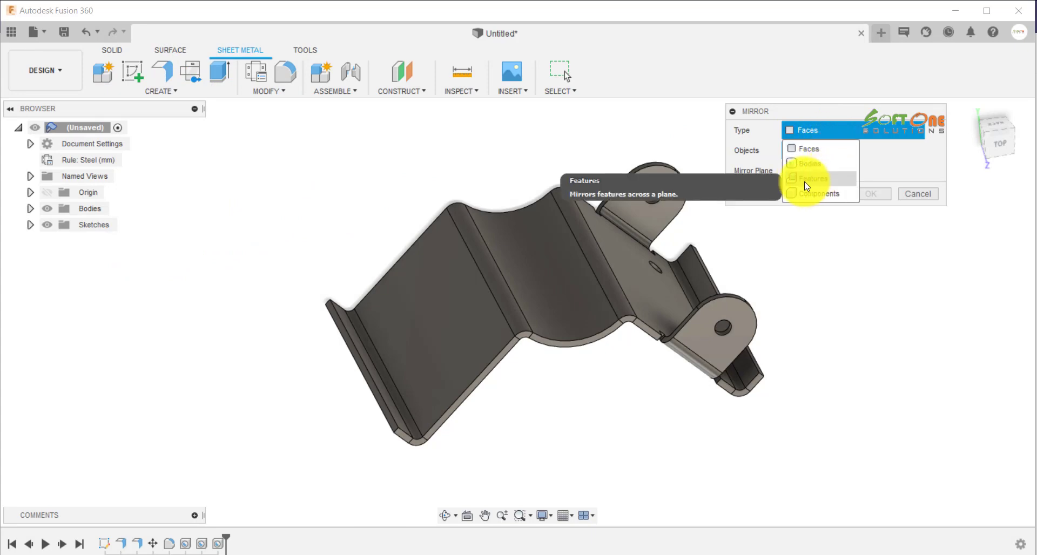
left_click(825, 187)
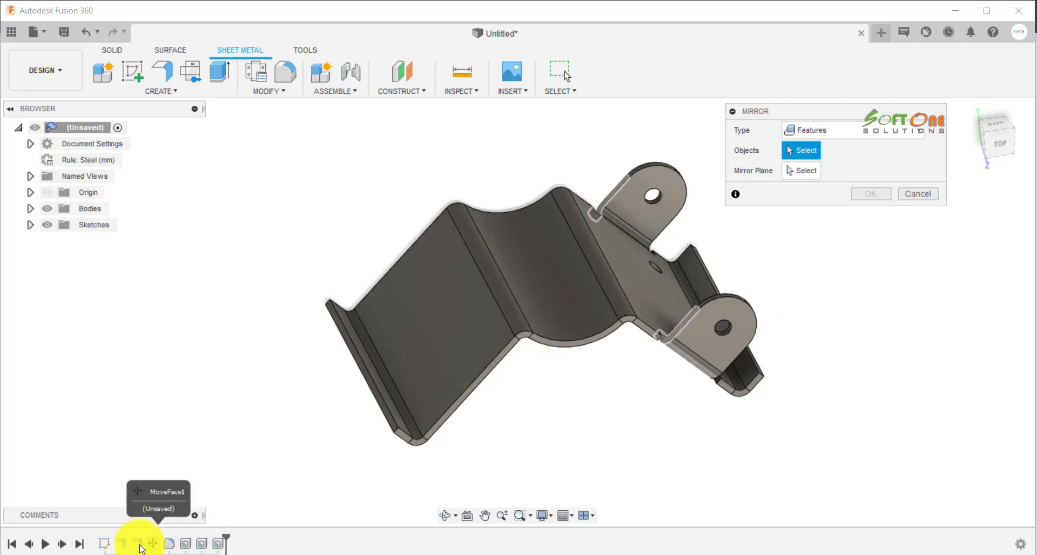
left_click(139, 543)
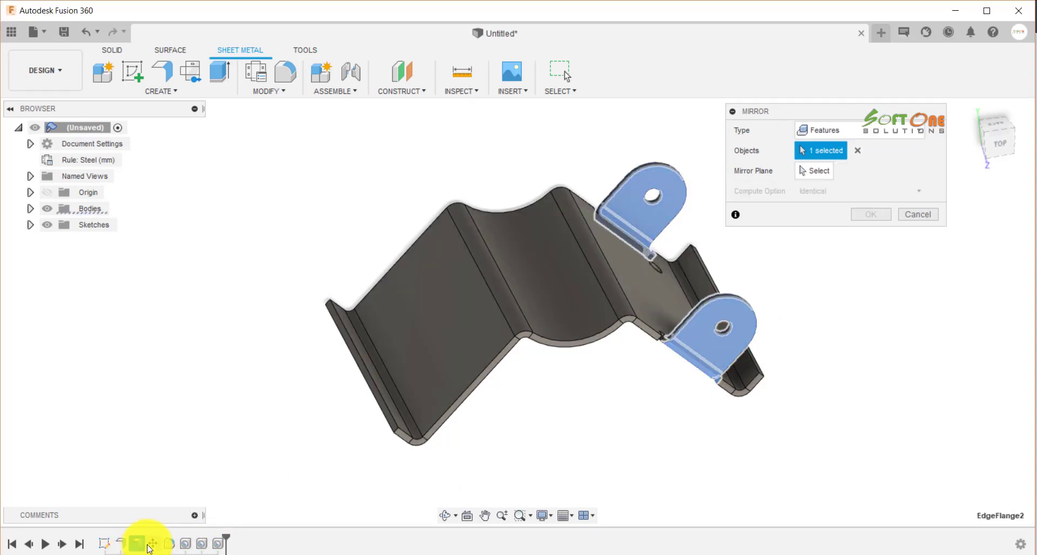
left_click(152, 544)
left_click(169, 545)
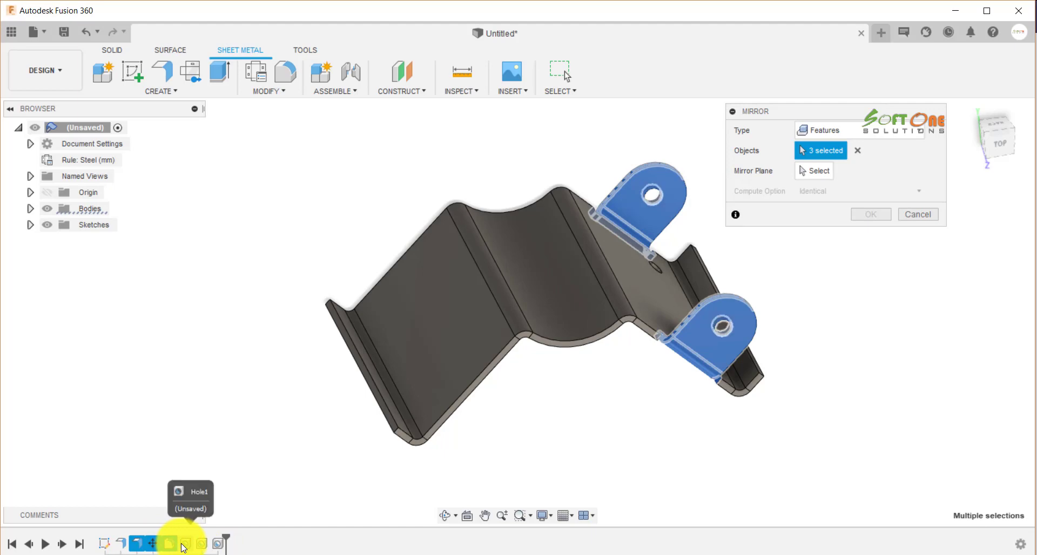
left_click(185, 545)
left_click(217, 544)
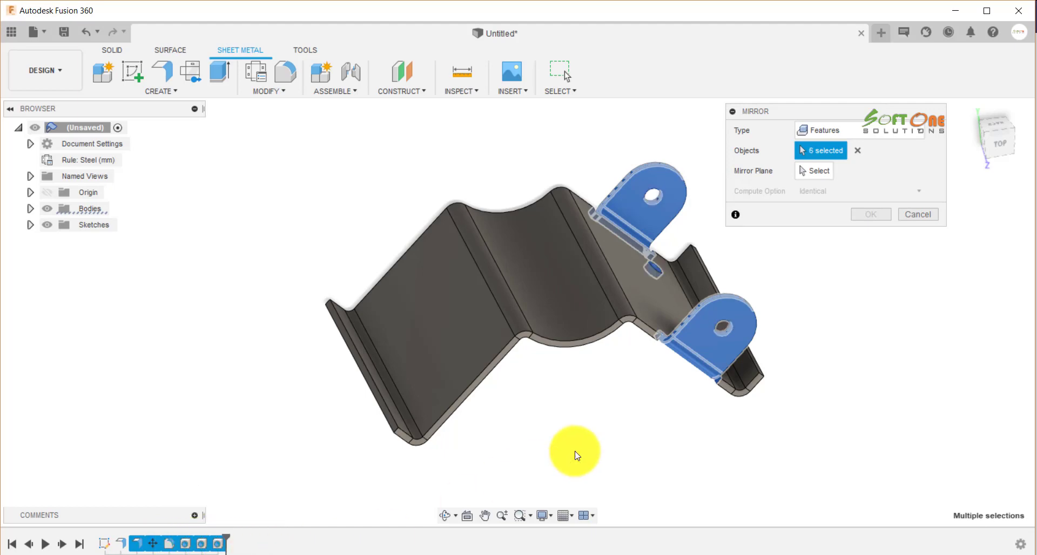
Step: Mirror the selected features across the vertical YZ origin plane onto the opposite side of the part
middle_click_drag(629, 416, 573, 404, "shift")
left_click(829, 178)
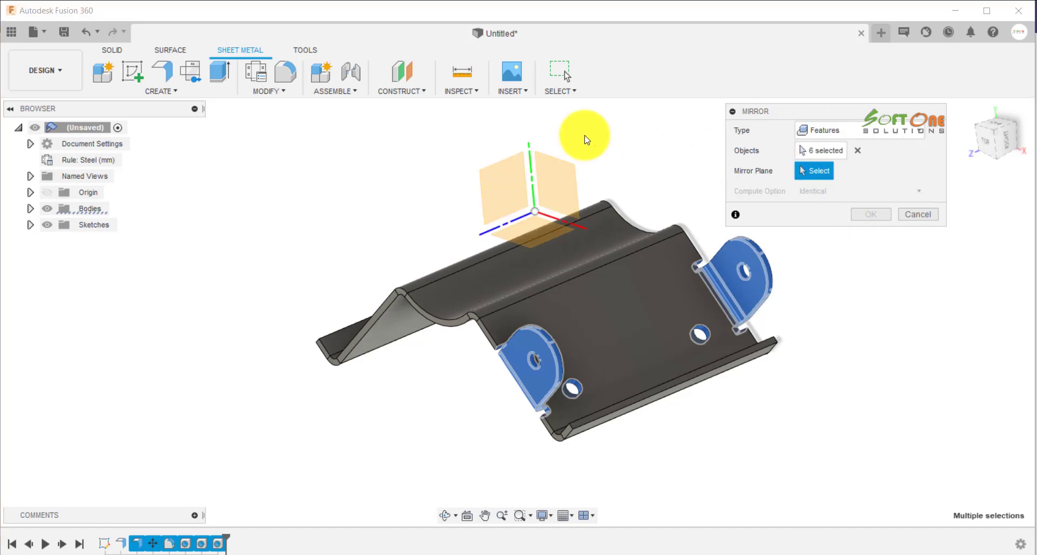
middle_click_drag(625, 131, 645, 133, "shift")
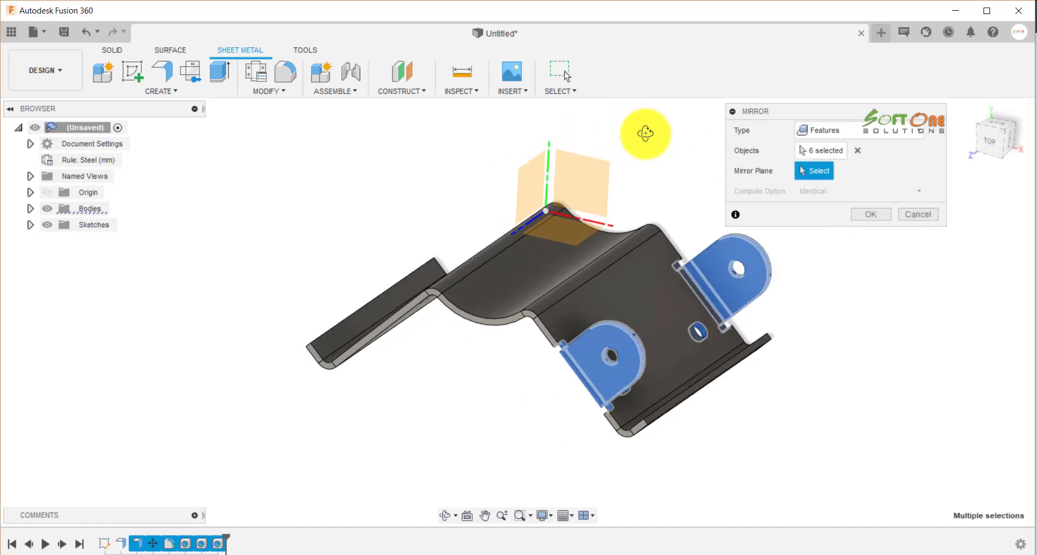
left_click(530, 167)
left_click(850, 215)
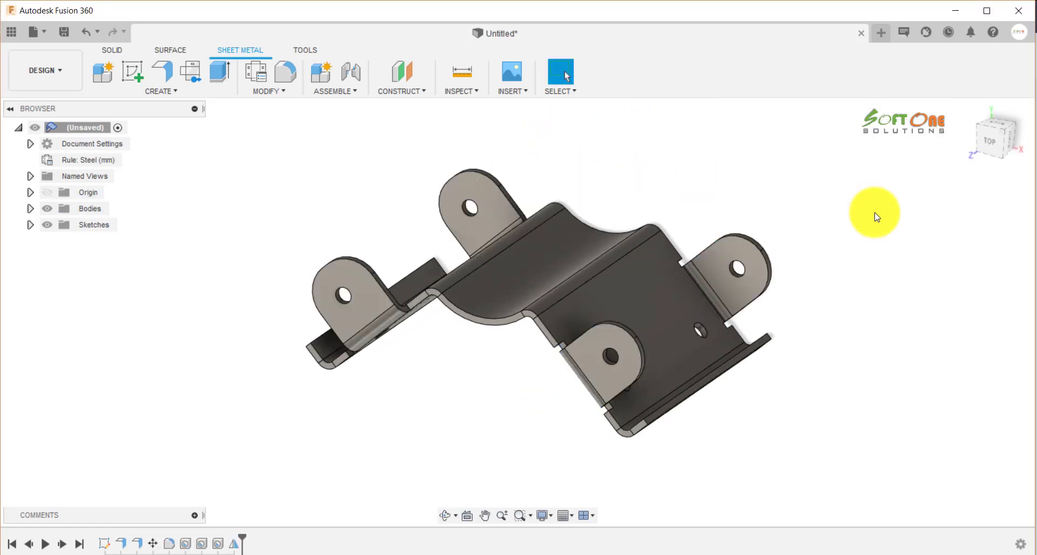
Step: Show the origin planes and start a new sketch on the horizontal XZ plane
middle_click_drag(799, 197, 764, 185, "shift")
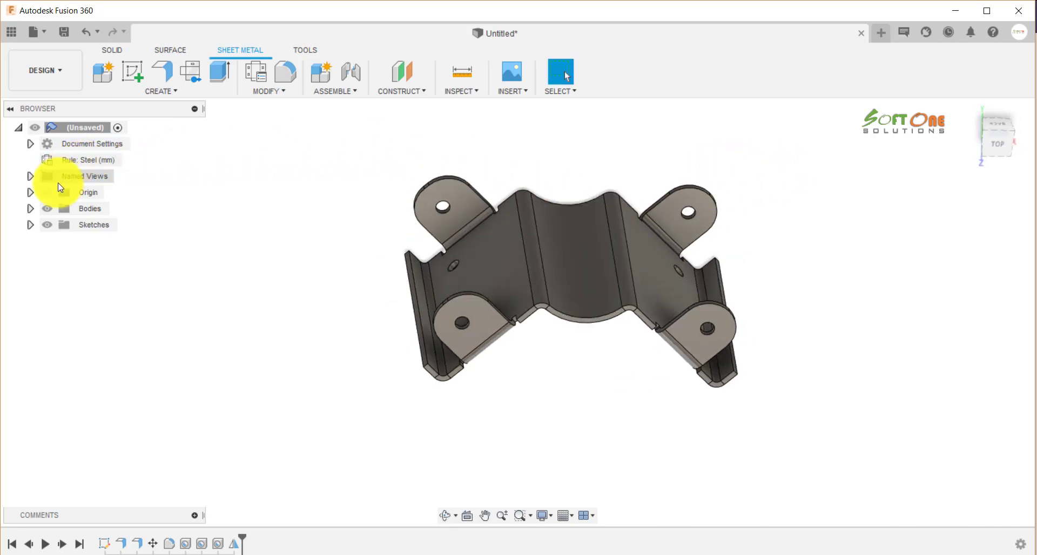
left_click(47, 193)
middle_click_drag(259, 216, 268, 162, "shift")
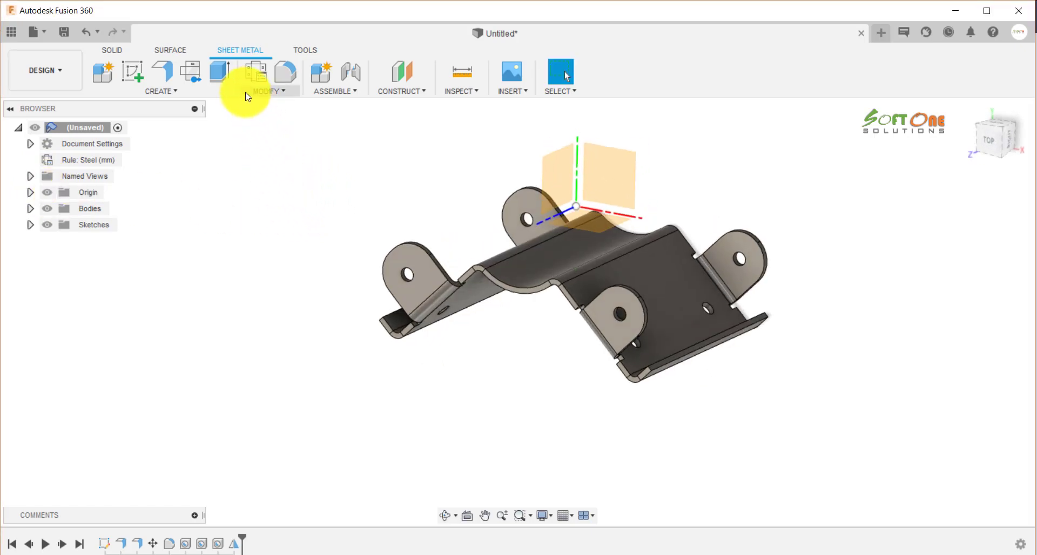
left_click(128, 77)
left_click(597, 220)
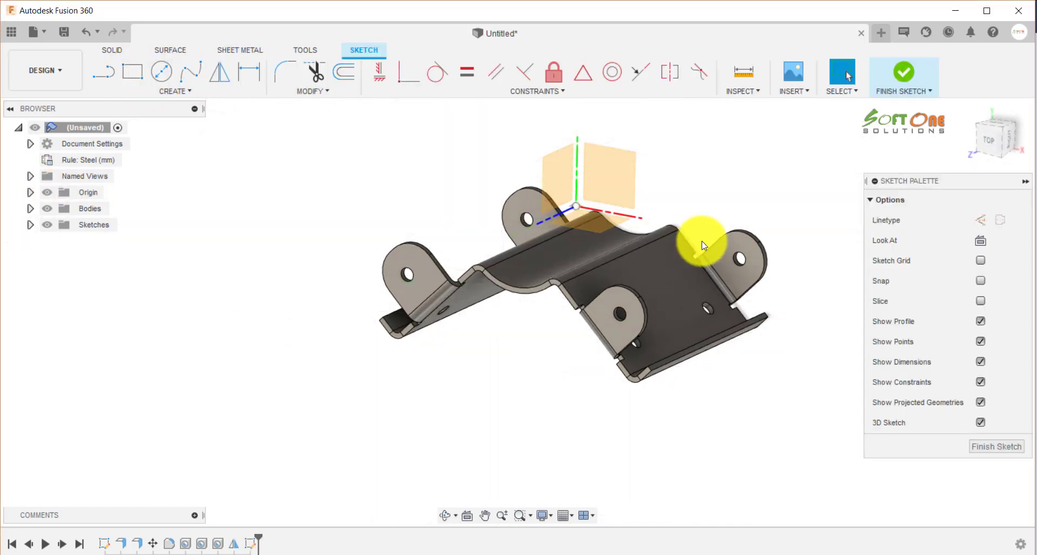
middle_click_drag(794, 144, 846, 177, "shift")
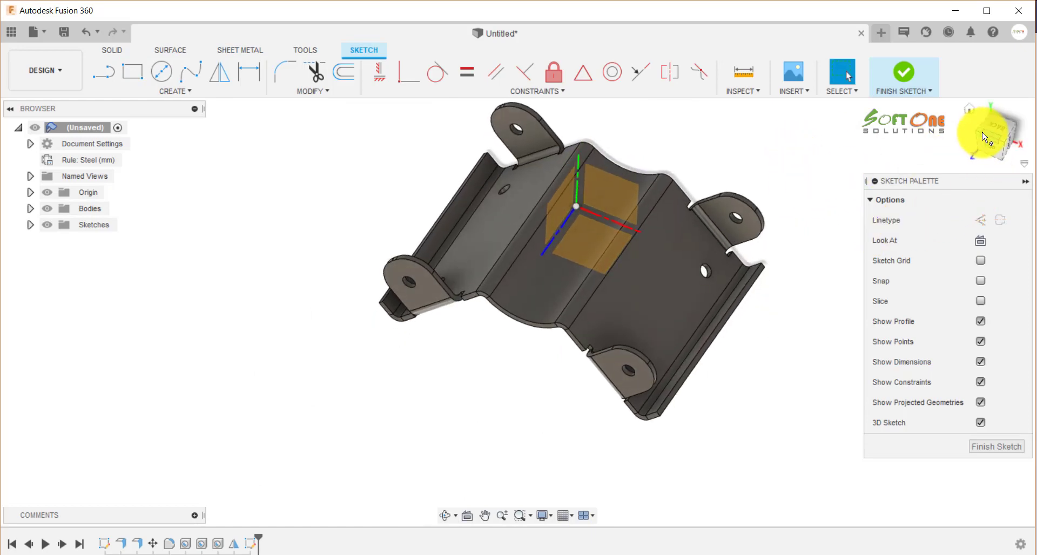
Step: Sketch a center rectangle 12 mm wide and 15 mm high on the part's middle strip, above the origin
left_click(992, 133)
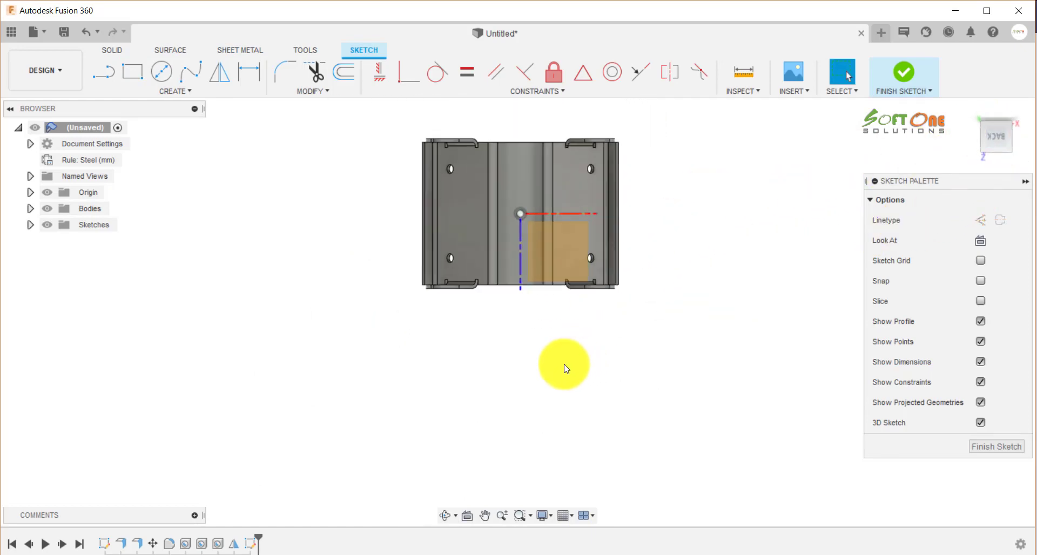
scroll(540, 138, "up", 5)
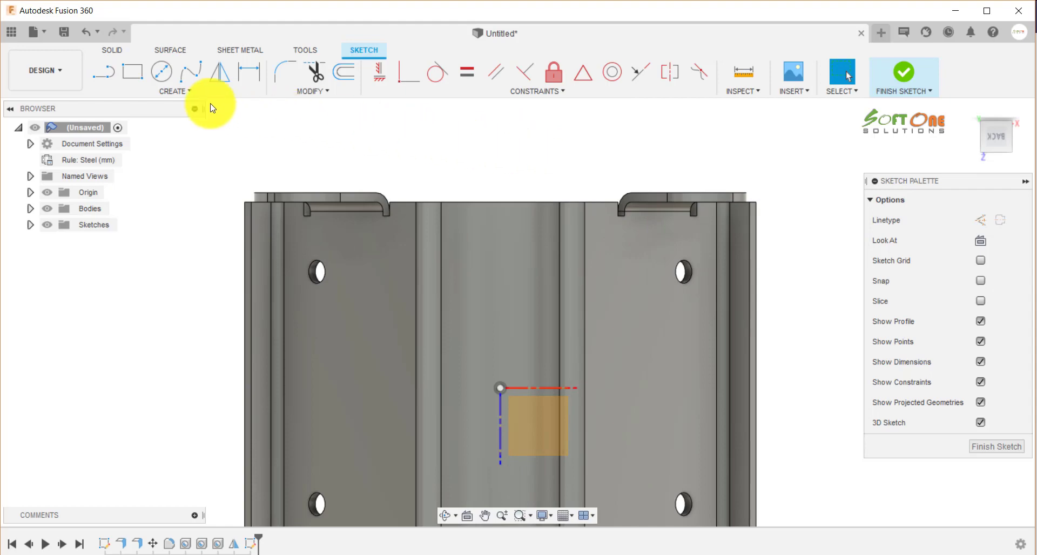
left_click(175, 92)
left_click(133, 73)
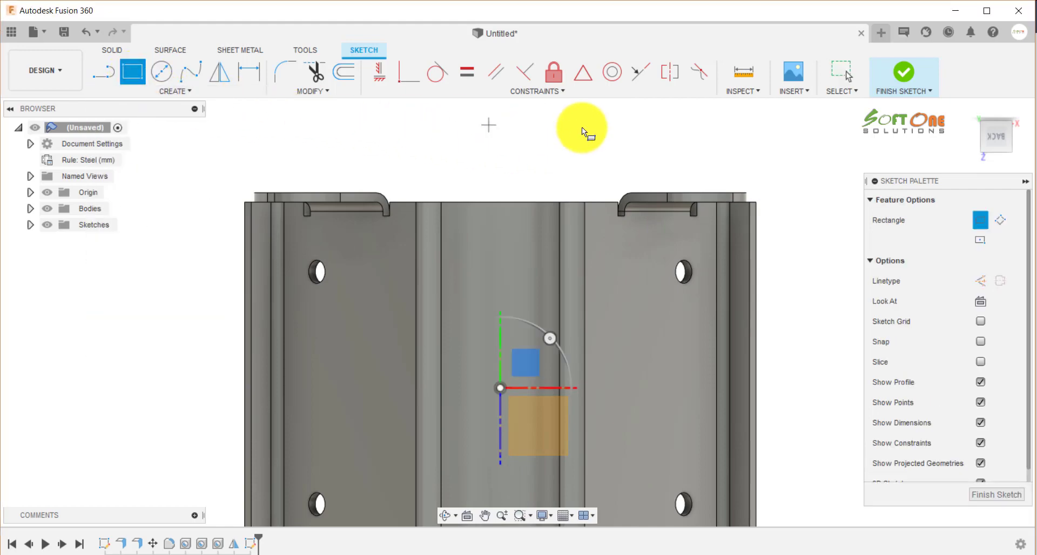
left_click(981, 240)
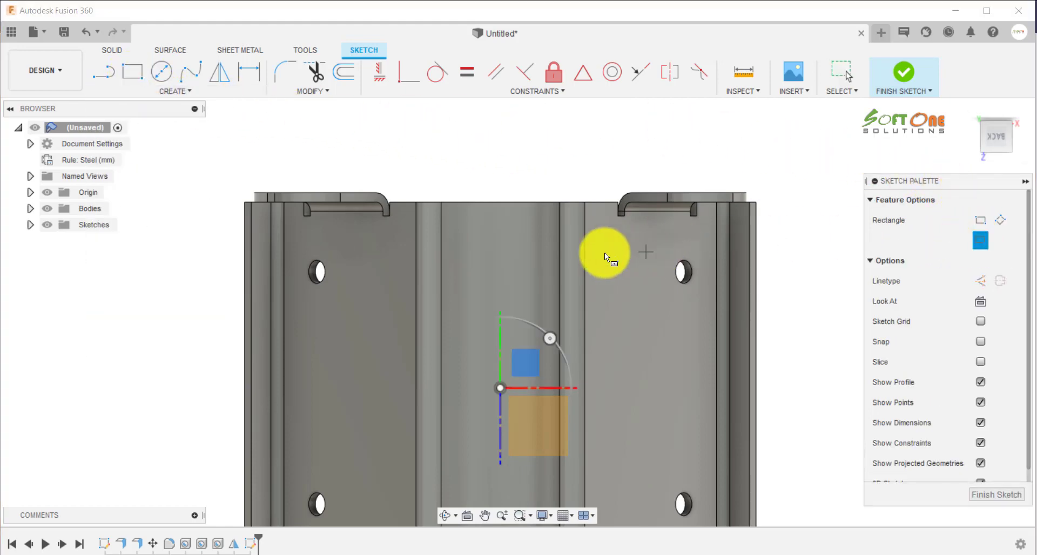
left_click(499, 250)
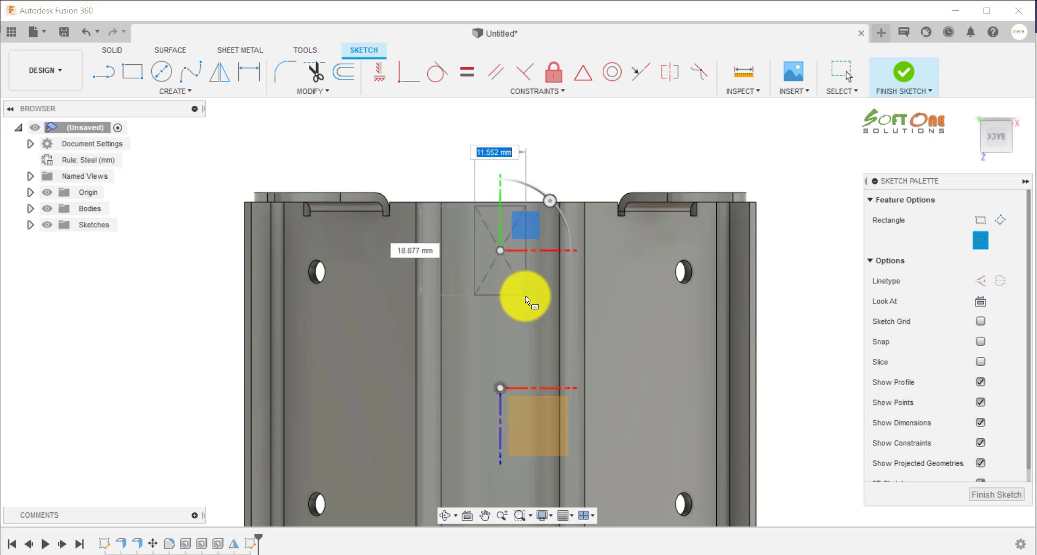
type("12")
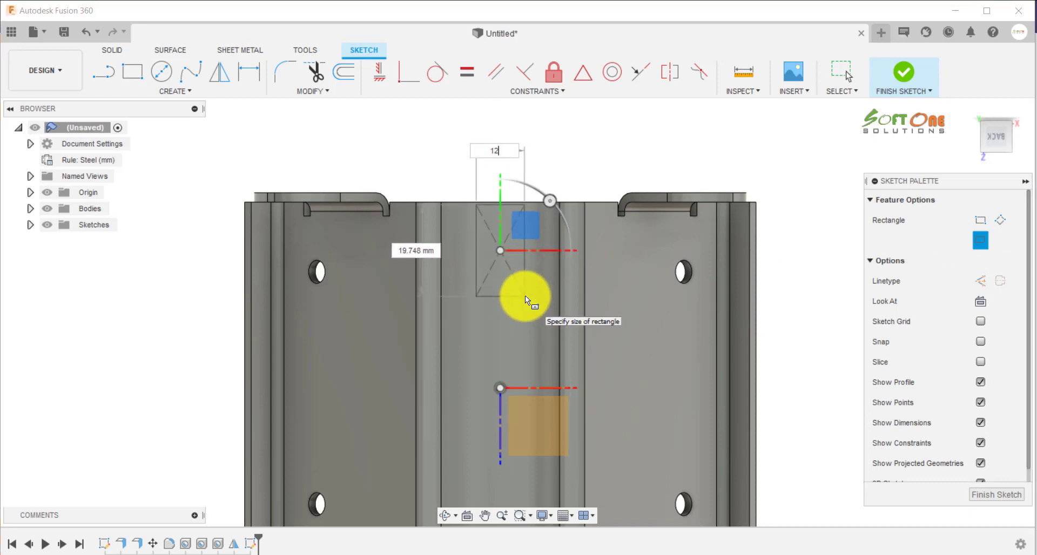
key("Tab")
type("15")
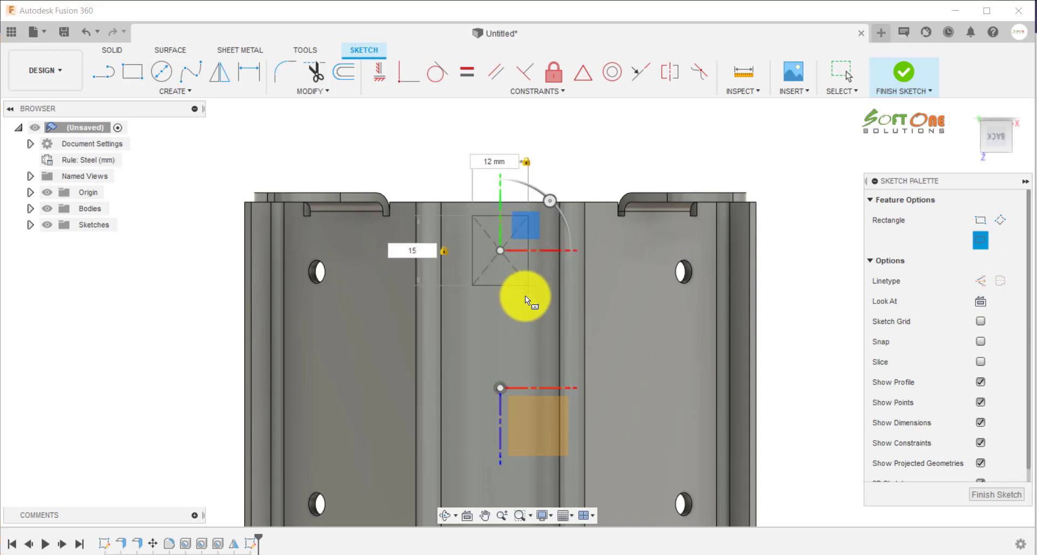
key("Return")
key("Escape")
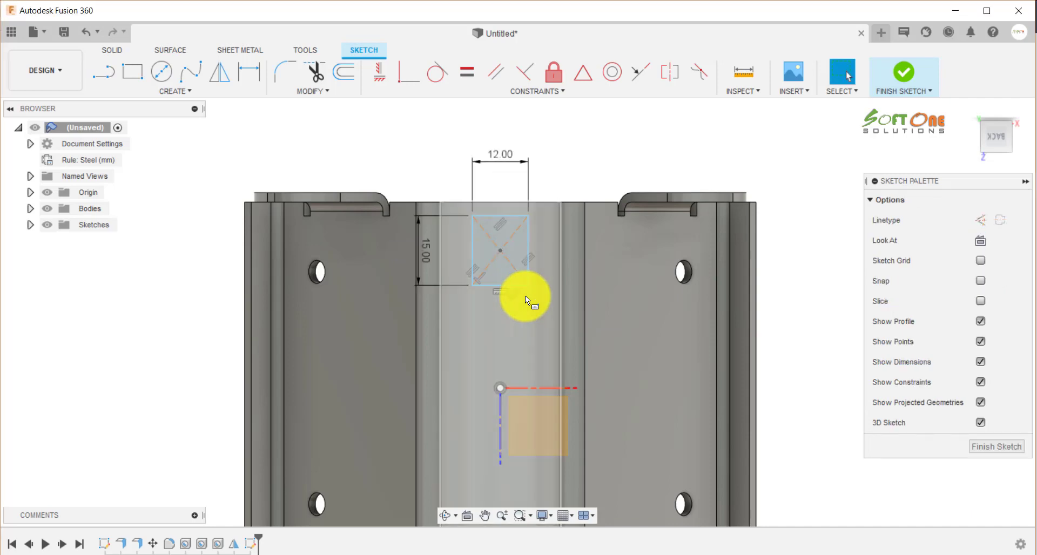
Step: Constrain the rectangle's center point to be vertically aligned with the origin
left_click(380, 72)
left_click(506, 229)
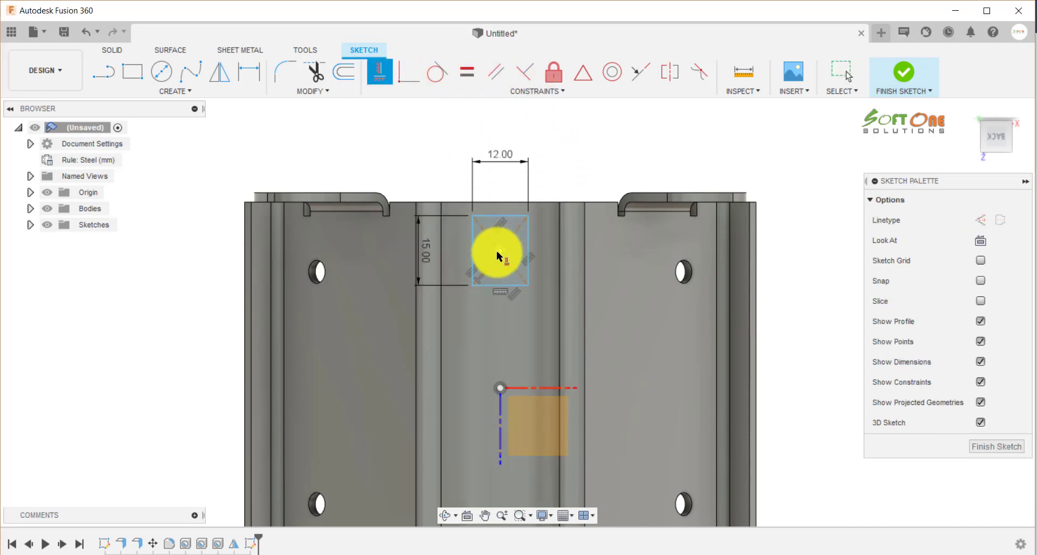
left_click(502, 389)
Step: Dimension the distance between the rectangle's upper side and the middle strip's upper edge as 15 mm
left_click(249, 72)
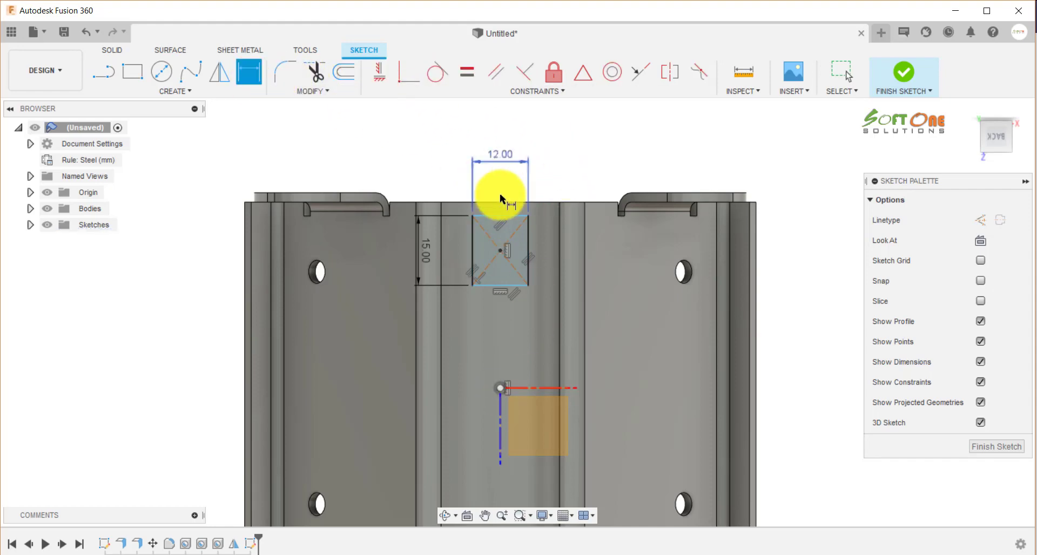
left_click(508, 216)
left_click(508, 202)
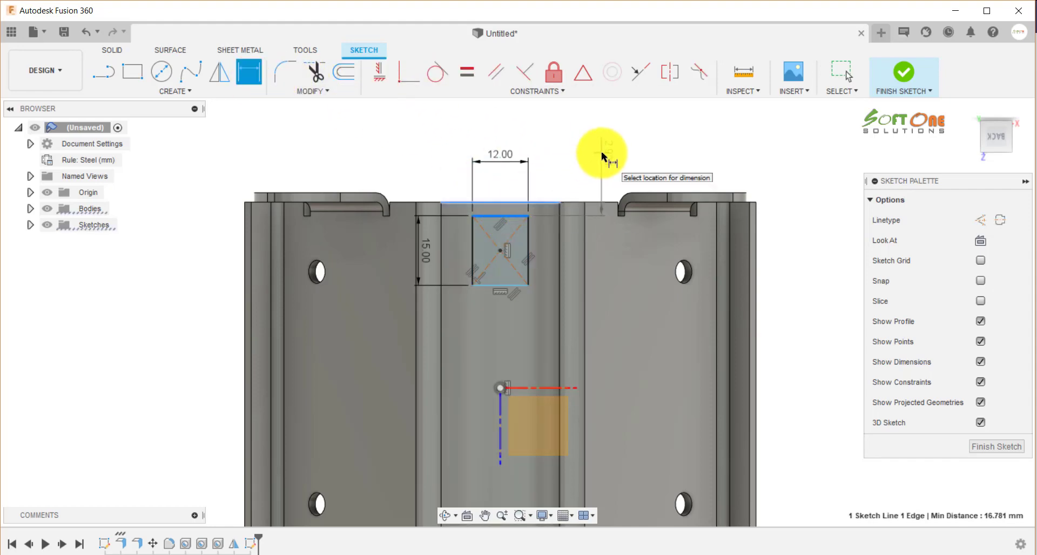
left_click(601, 153)
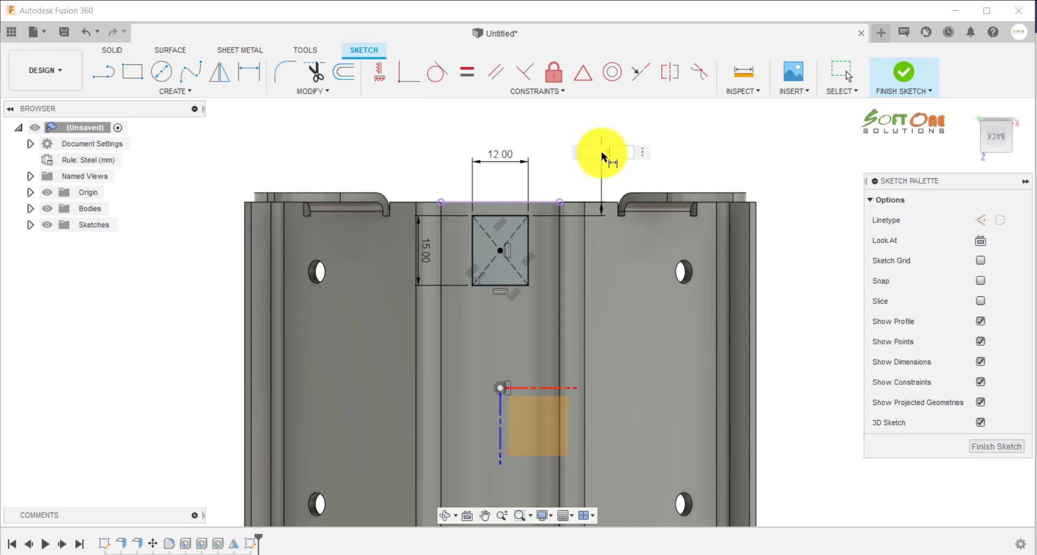
type("5")
key("Return")
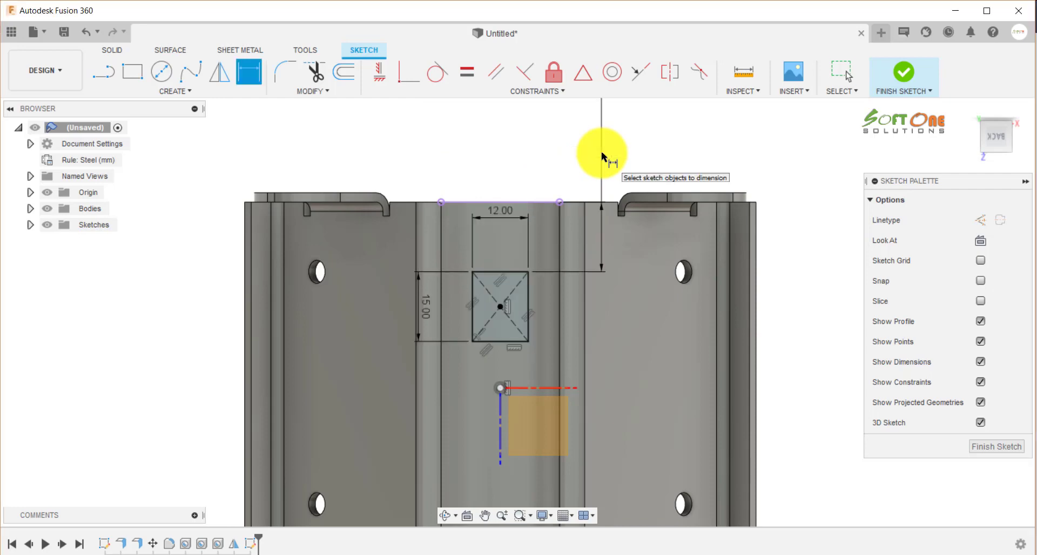
Step: Move the edge-distance dimension clear beside the part and set it to 14 mm
scroll(519, 150, "down", 2)
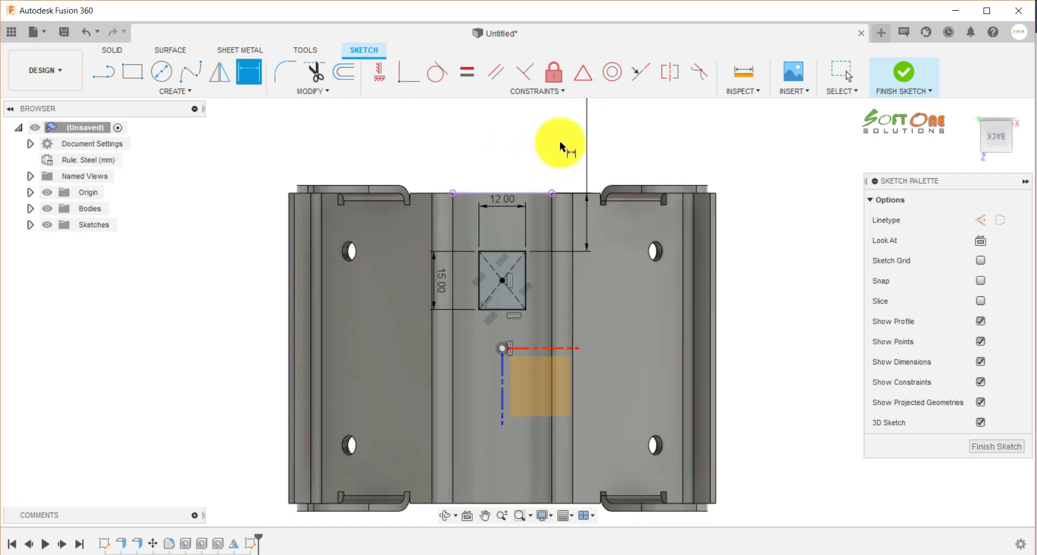
scroll(576, 178, "down", 2)
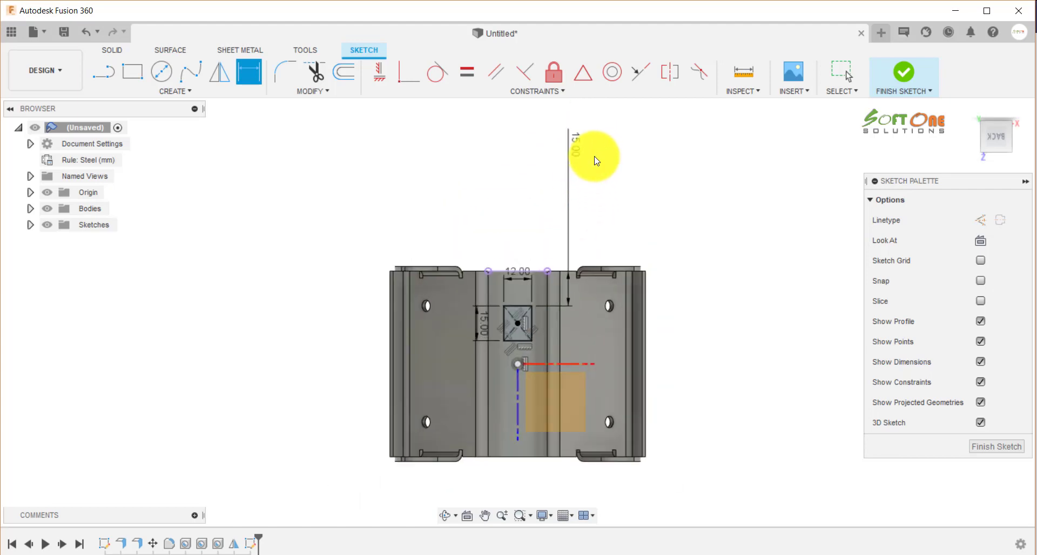
scroll(670, 332, "up", 3)
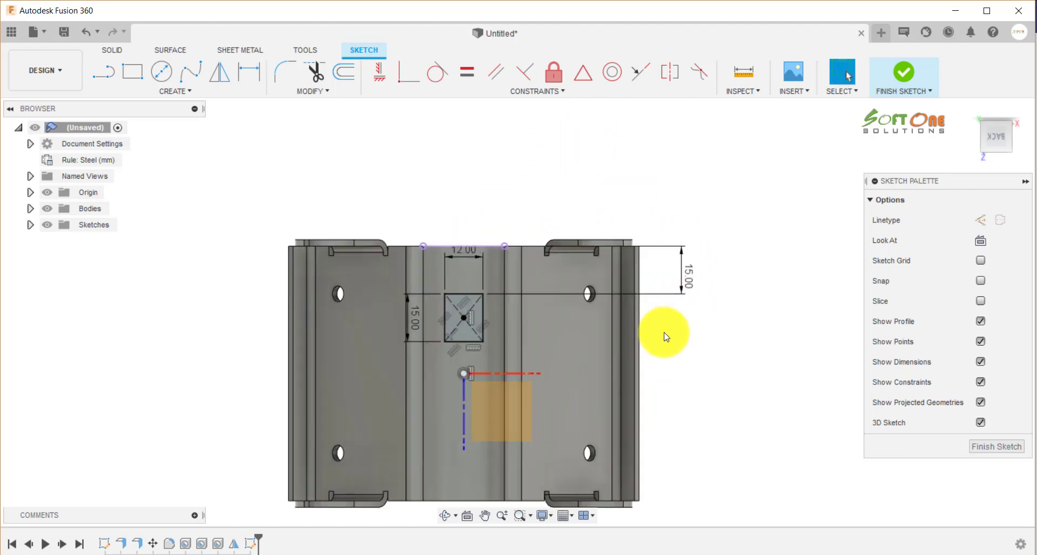
left_click(698, 260)
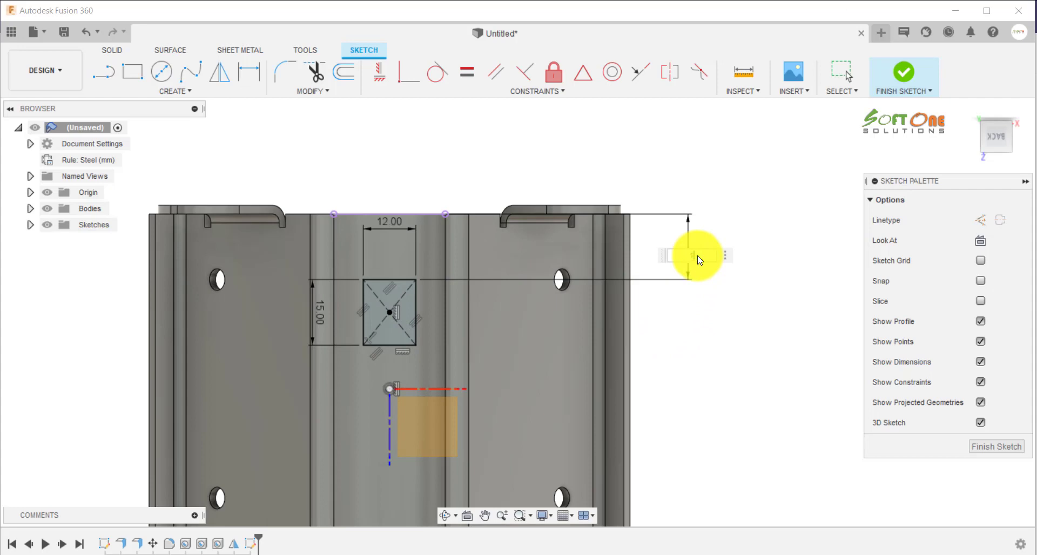
type("14")
key("Return")
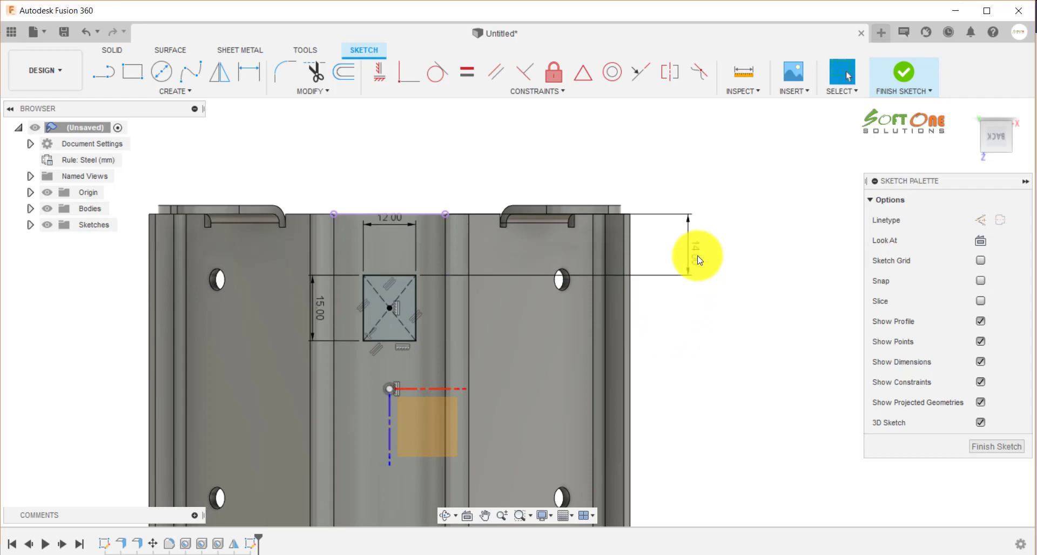
Step: Draw outward-bulging arcs across the rectangle's upper and lower sides, each spanning corner to corner
left_click(186, 94)
mouse_move(135, 151)
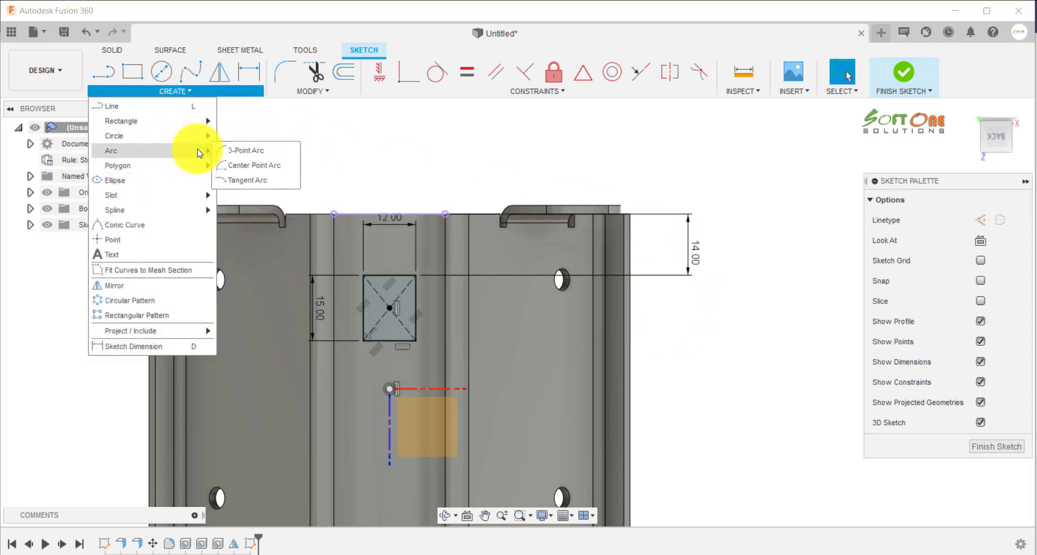
left_click(237, 153)
scroll(423, 297, "up", 3)
left_click(316, 252)
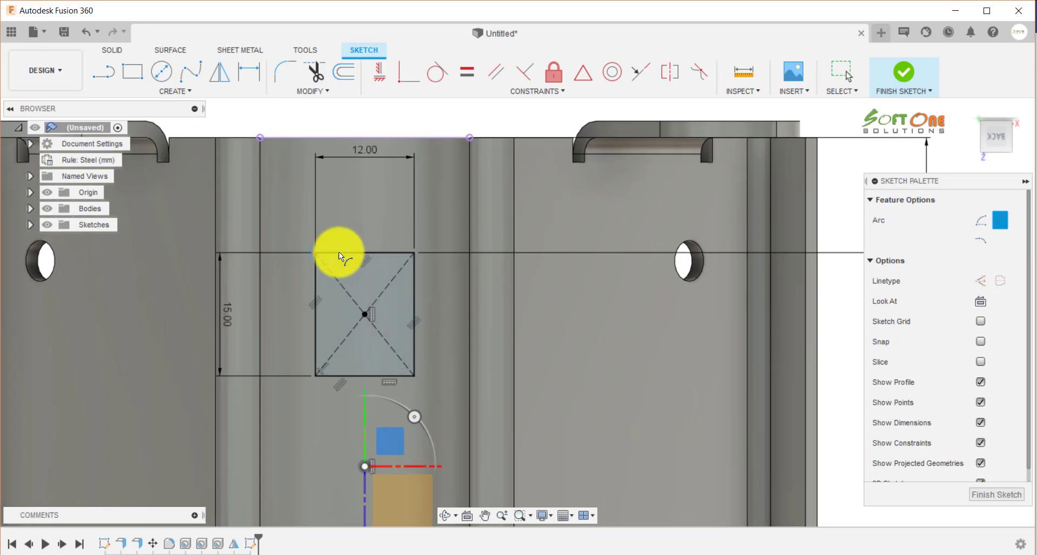
left_click(414, 252)
left_click(375, 226)
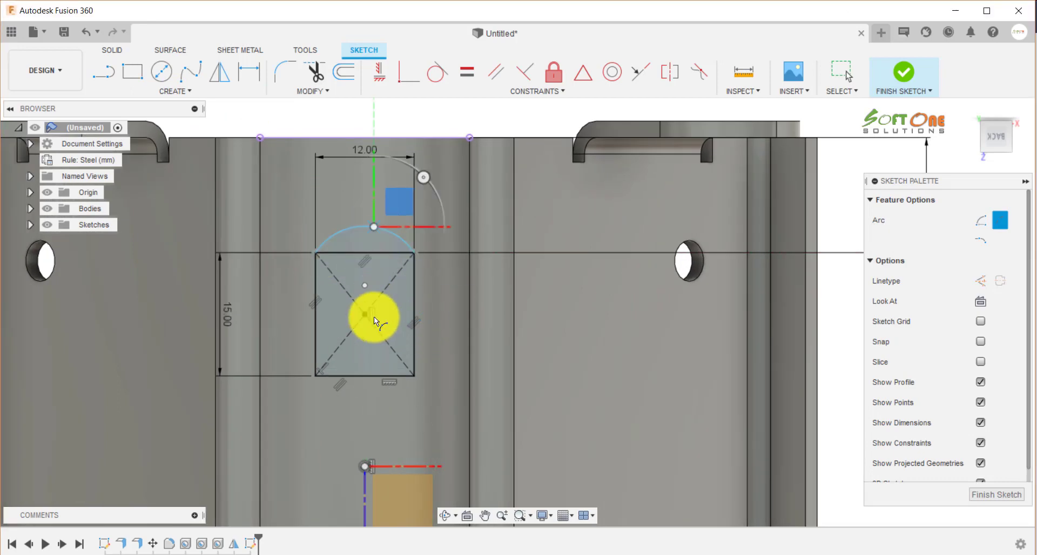
left_click(316, 377)
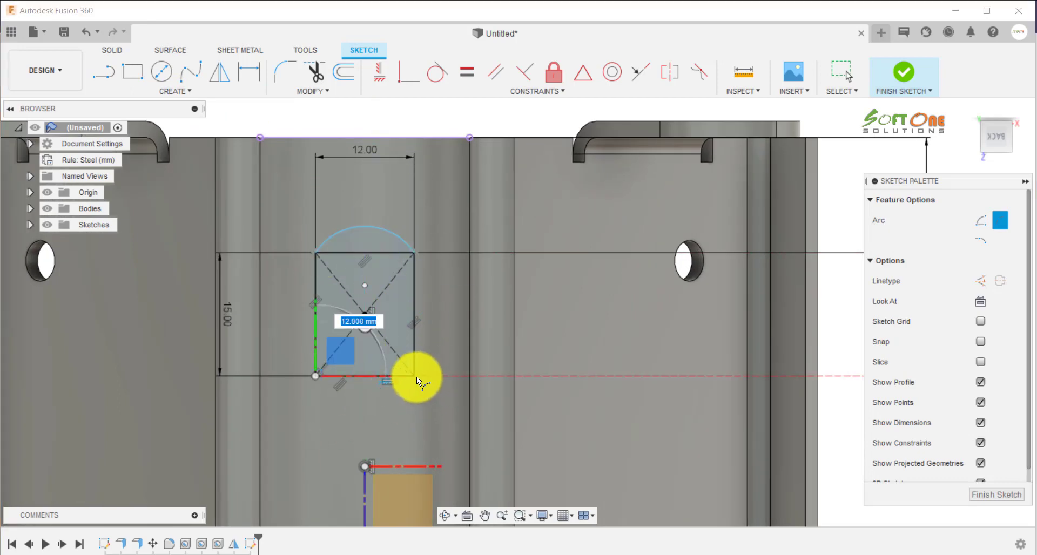
left_click(414, 377)
left_click(365, 403)
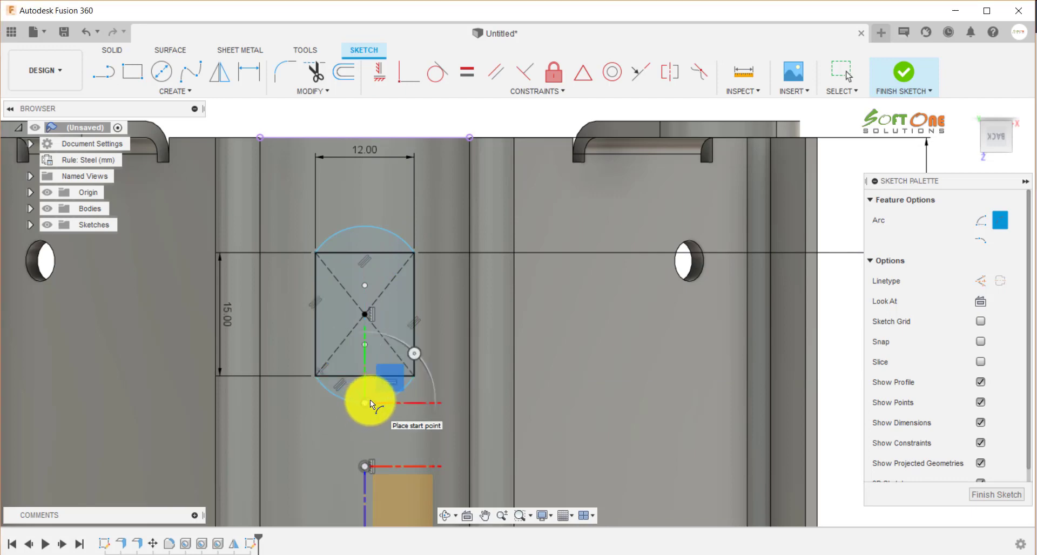
key("Escape")
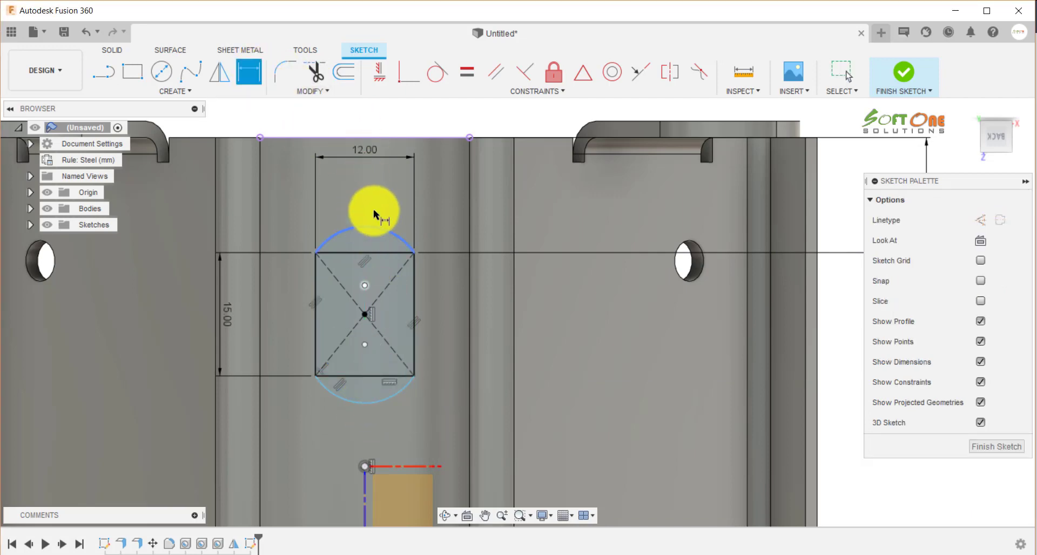
Step: Dimension both the upper and lower arcs with a radius of 7.5 mm
left_click(374, 210)
left_click(381, 193)
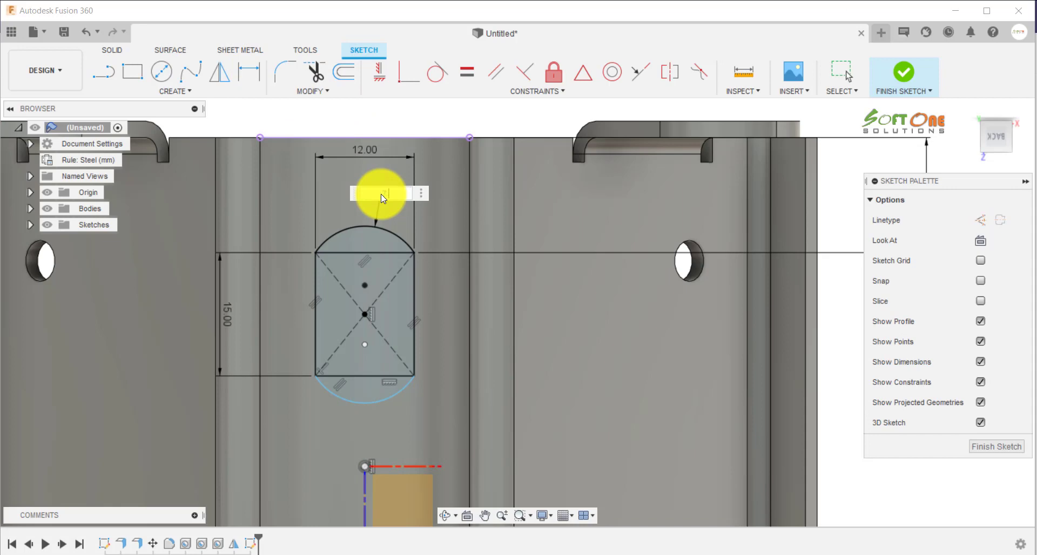
type("7.5")
key("Return")
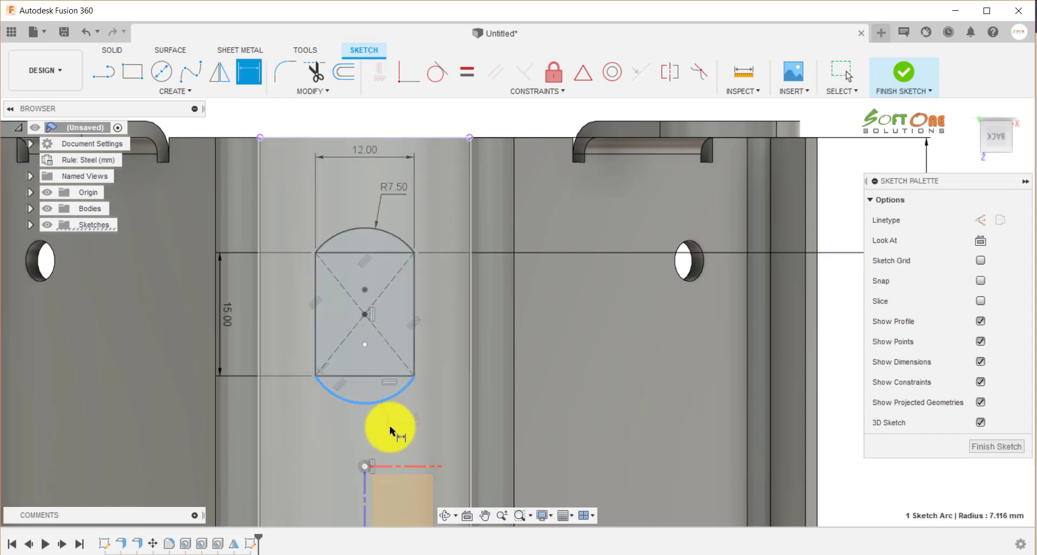
left_click(390, 426)
left_click(391, 430)
type("7.5")
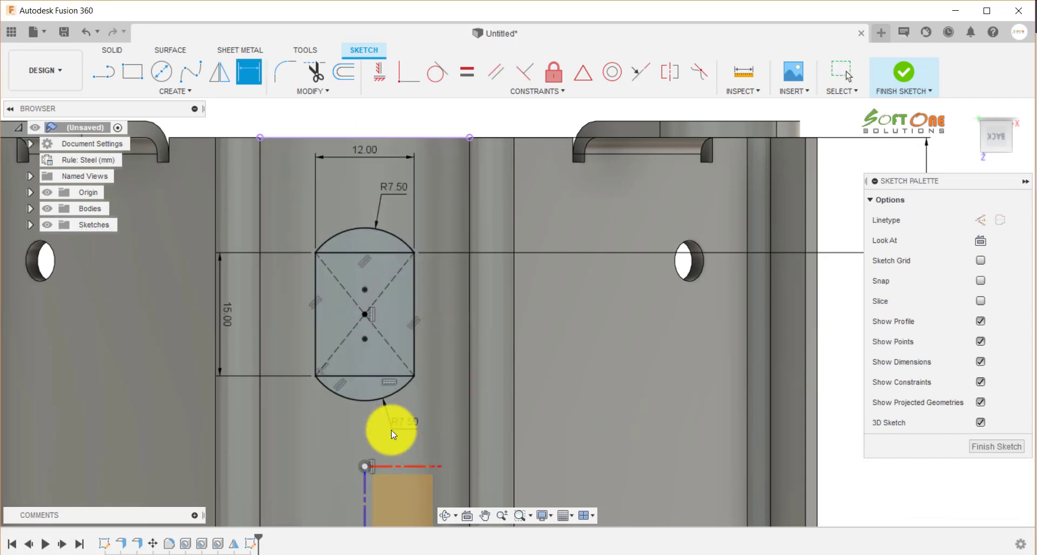
key("Return")
Step: Convert the rectangle's upper and lower sides to construction lines
left_click(388, 252)
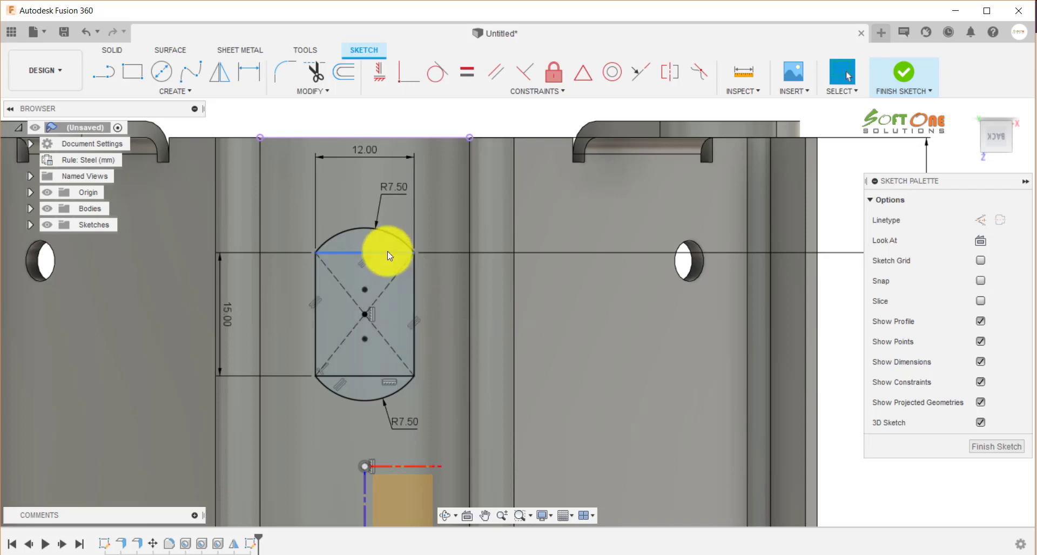
left_click(373, 375, "ctrl")
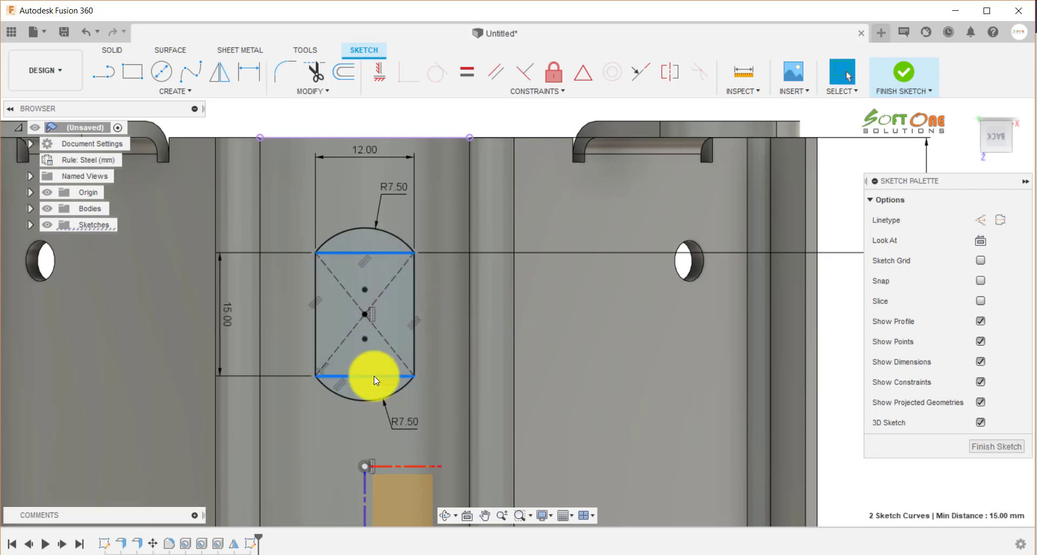
right_click(374, 376)
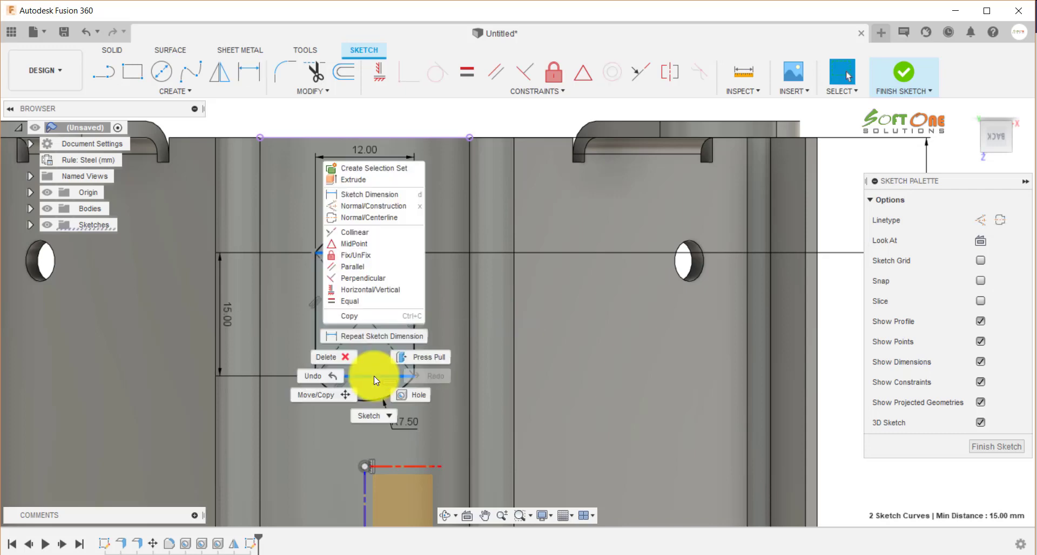
left_click(373, 205)
scroll(443, 205, "down", 6)
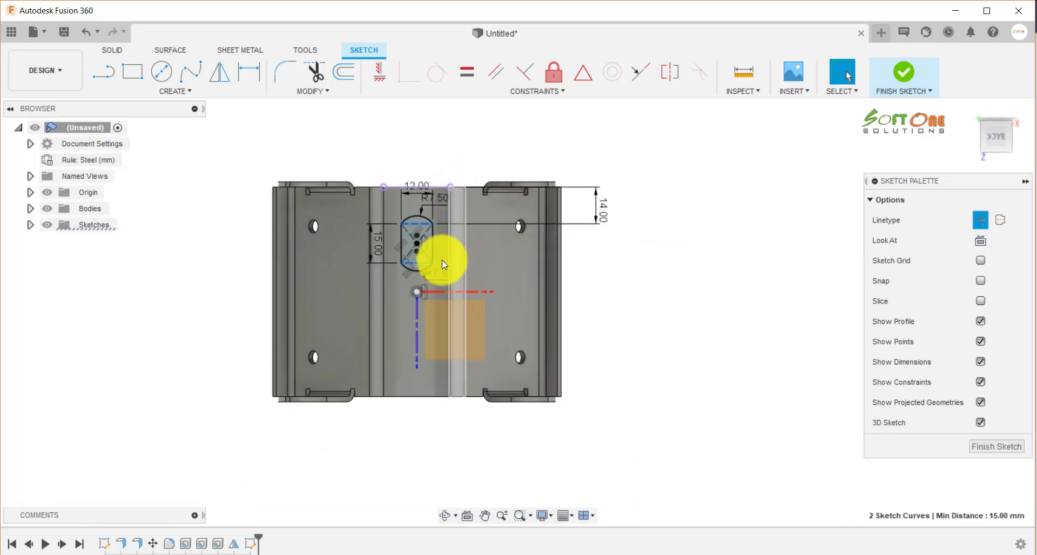
scroll(432, 275, "up", 3)
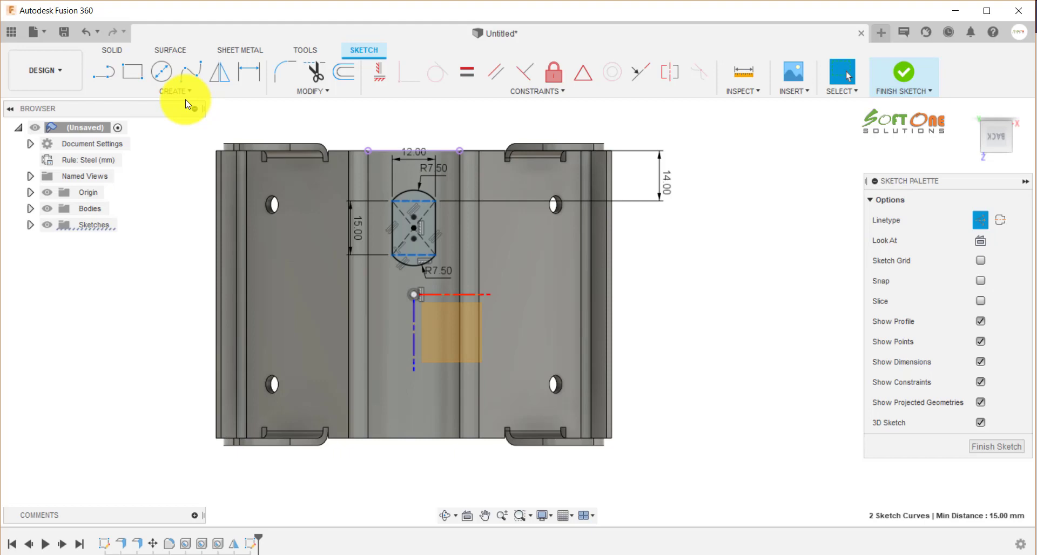
Step: Draw a horizontal line about 39 mm long from the origin toward the right-hand holes and convert it to construction
left_click(105, 74)
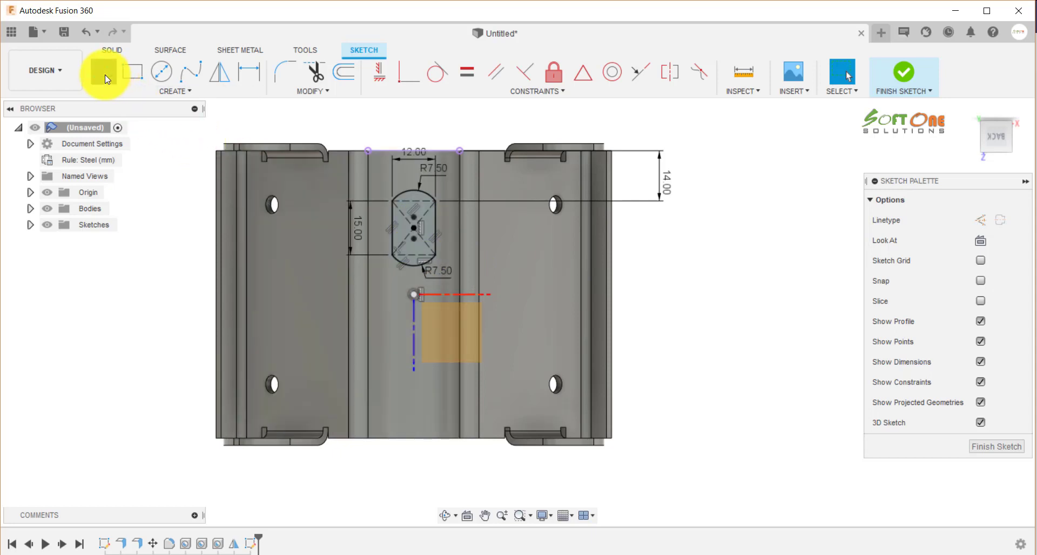
left_click(414, 295)
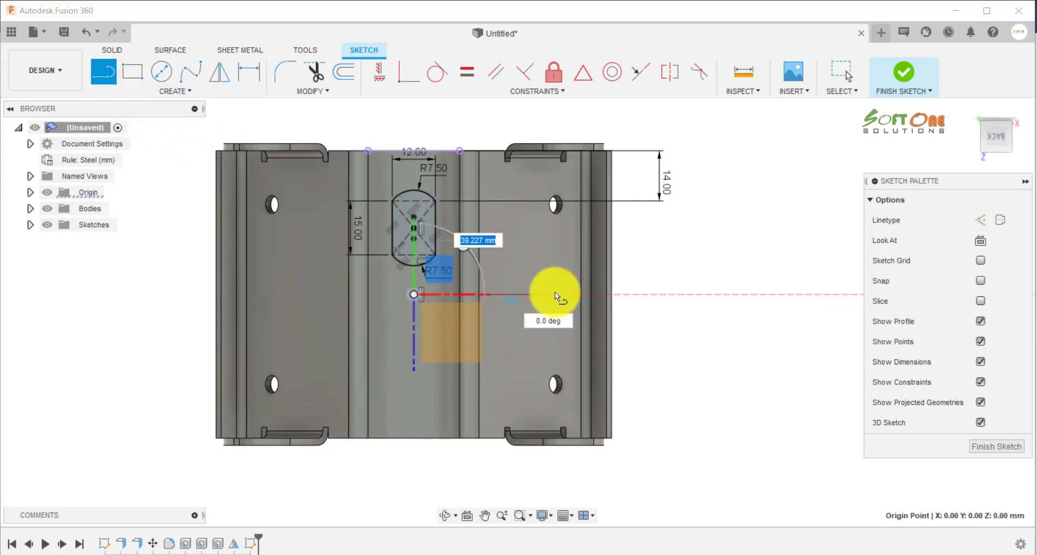
left_click(555, 295)
key("Escape")
left_click(533, 295)
right_click(675, 301)
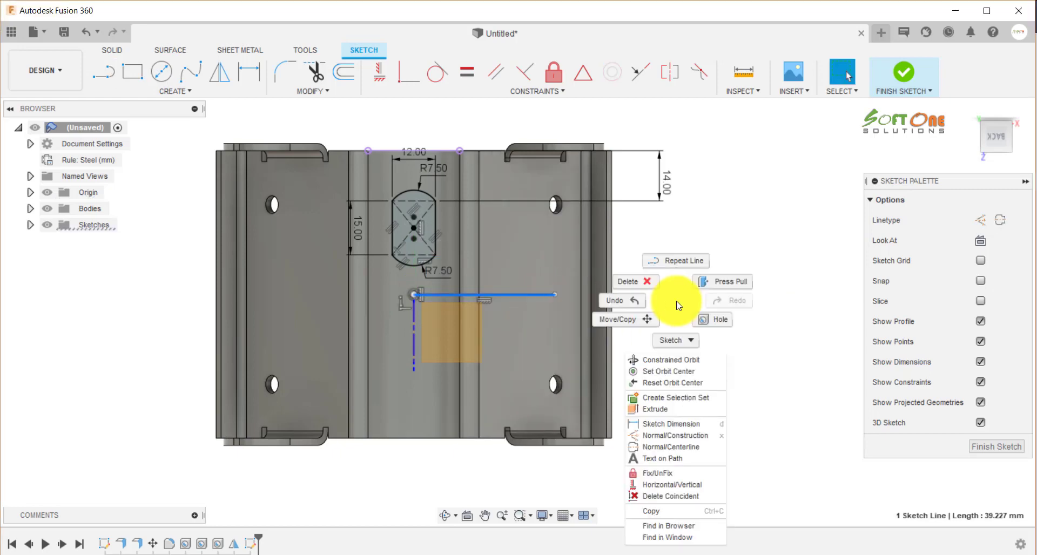
left_click(662, 435)
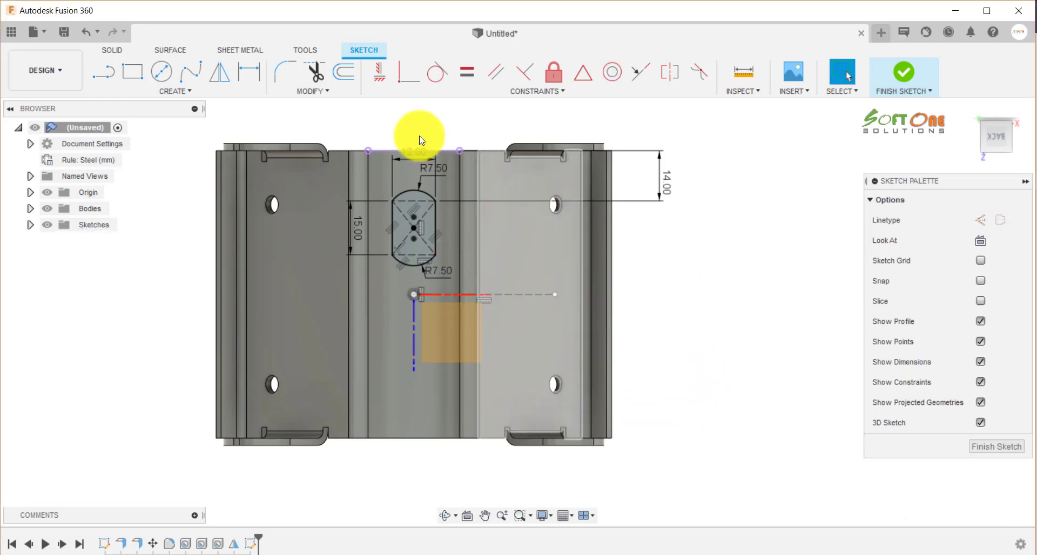
Step: Mirror the complete round-ended cutout profile about the horizontal construction line
left_click(224, 80)
left_click_drag(377, 182, 448, 270)
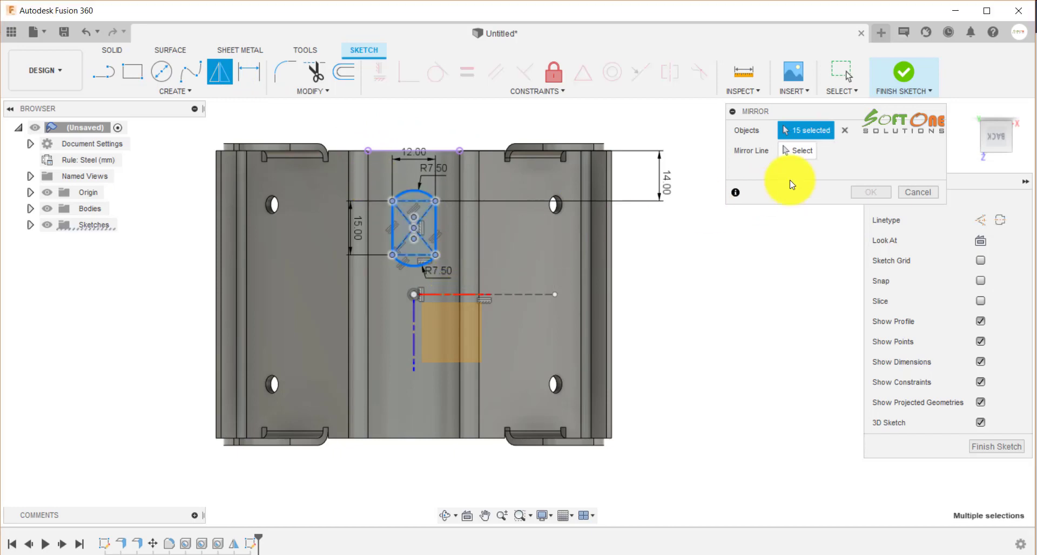
left_click(800, 151)
left_click(516, 294)
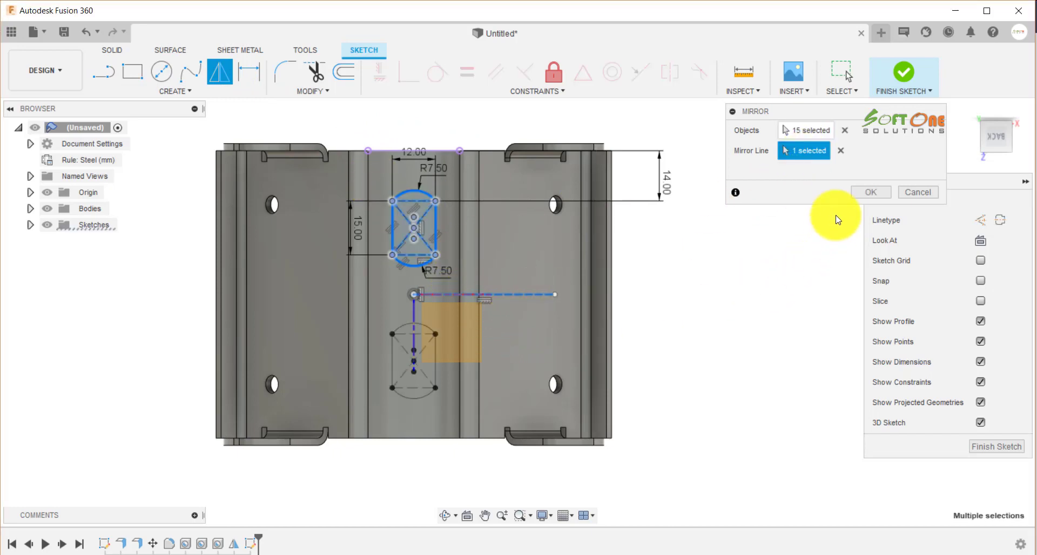
left_click(871, 192)
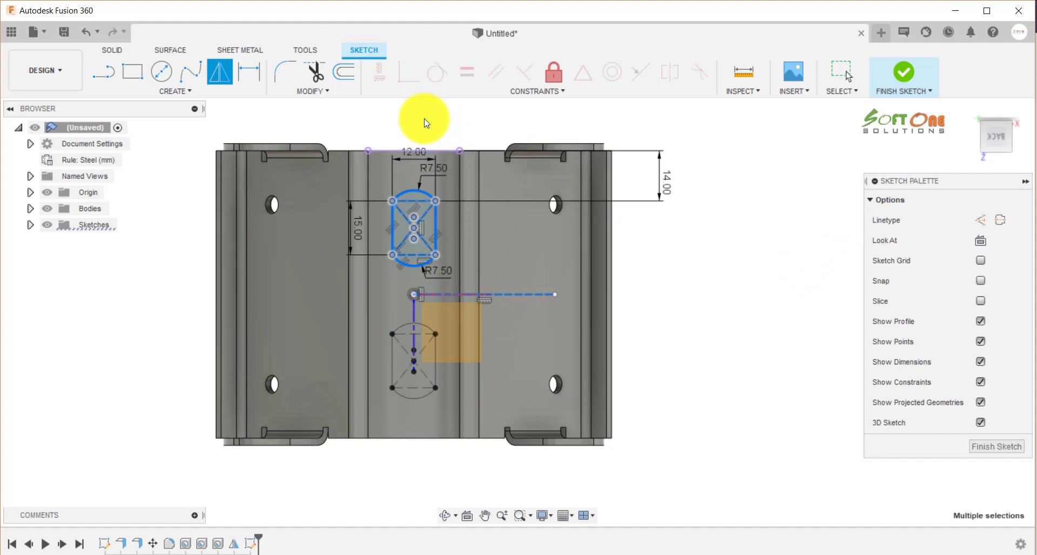
Step: Convert the projected edge line above the upper cutout to construction and finish the sketch
left_click(445, 151)
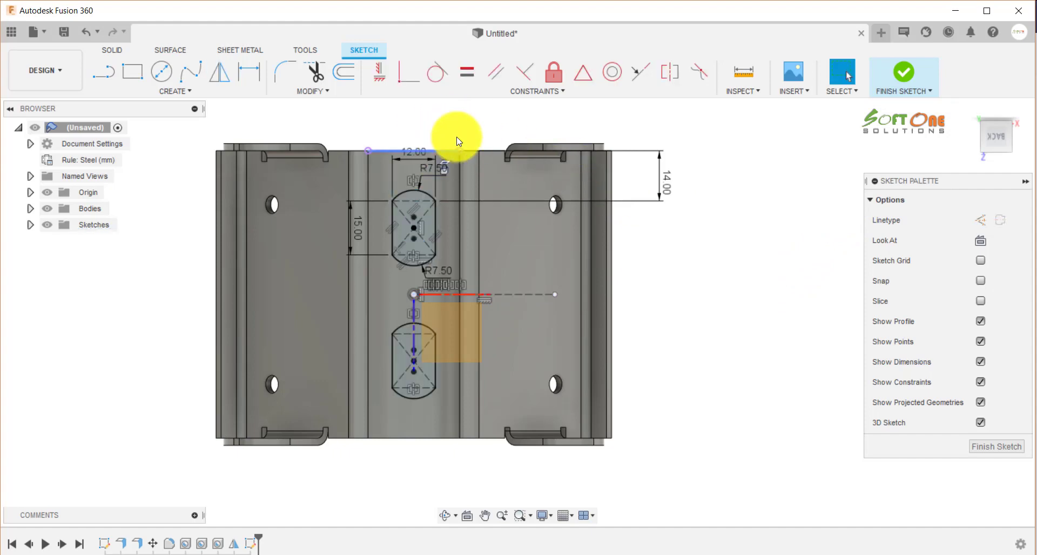
right_click(471, 122)
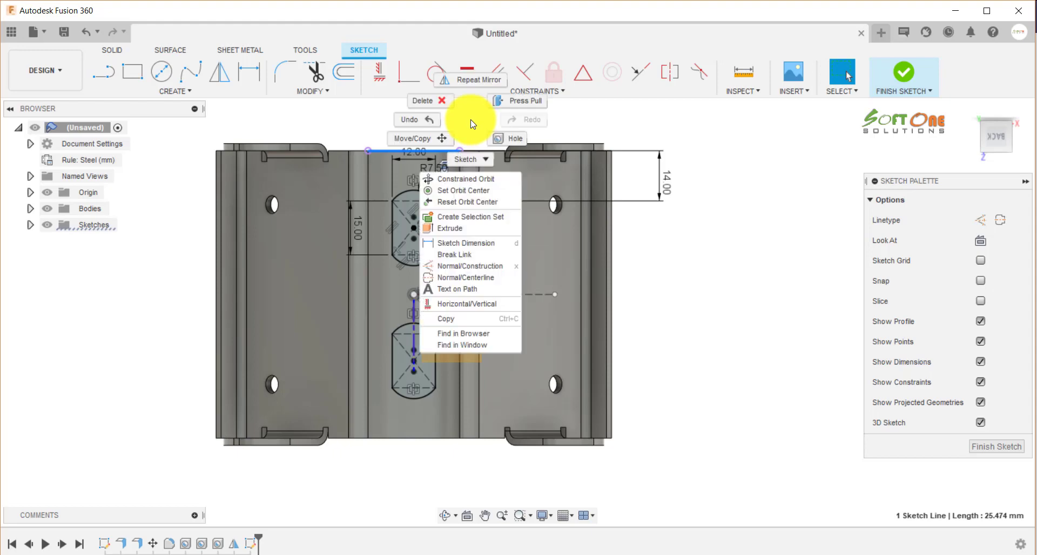
left_click(466, 266)
middle_click_drag(737, 313, 752, 349, "shift")
left_click(977, 446)
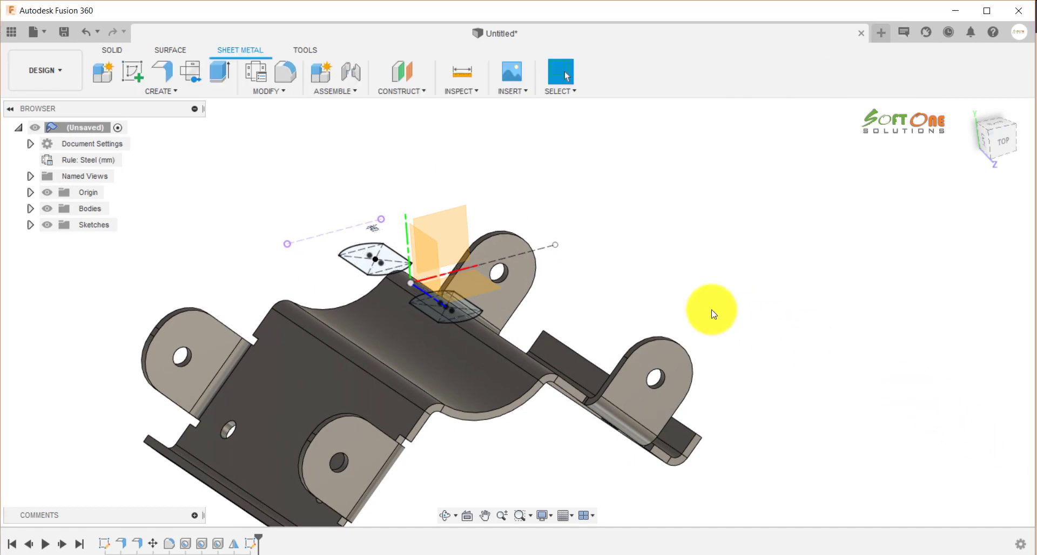
Step: Hide the origin geometry and offset only the curved middle face by -1 mm as a new surface body, with chain selection off
left_click(47, 192)
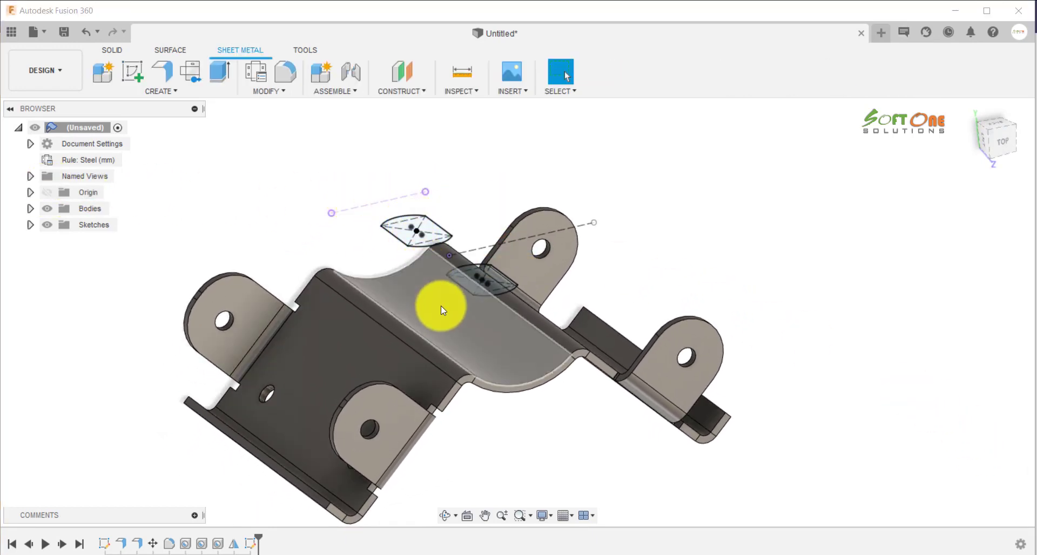
middle_click_drag(441, 306, 441, 306, "shift")
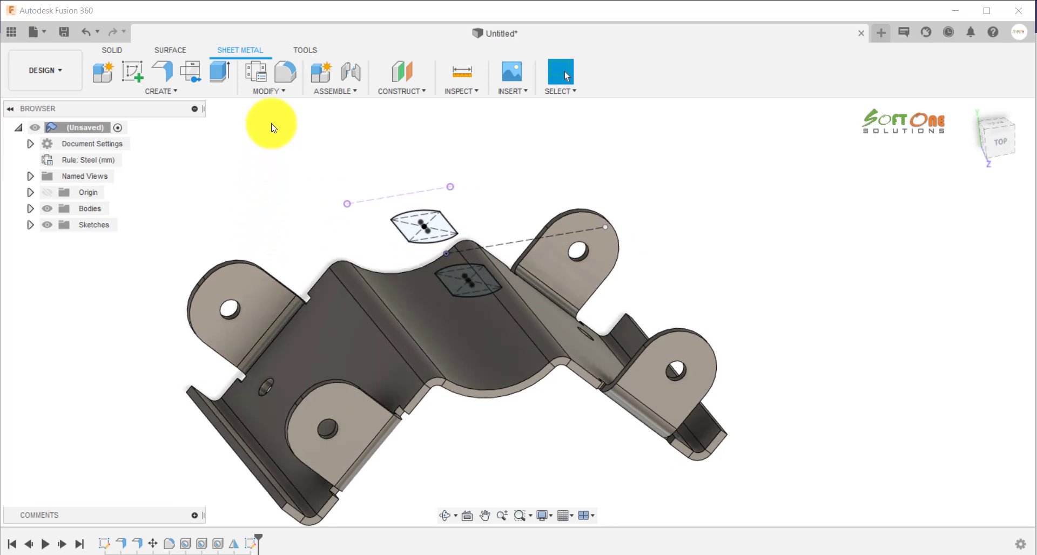
left_click(171, 50)
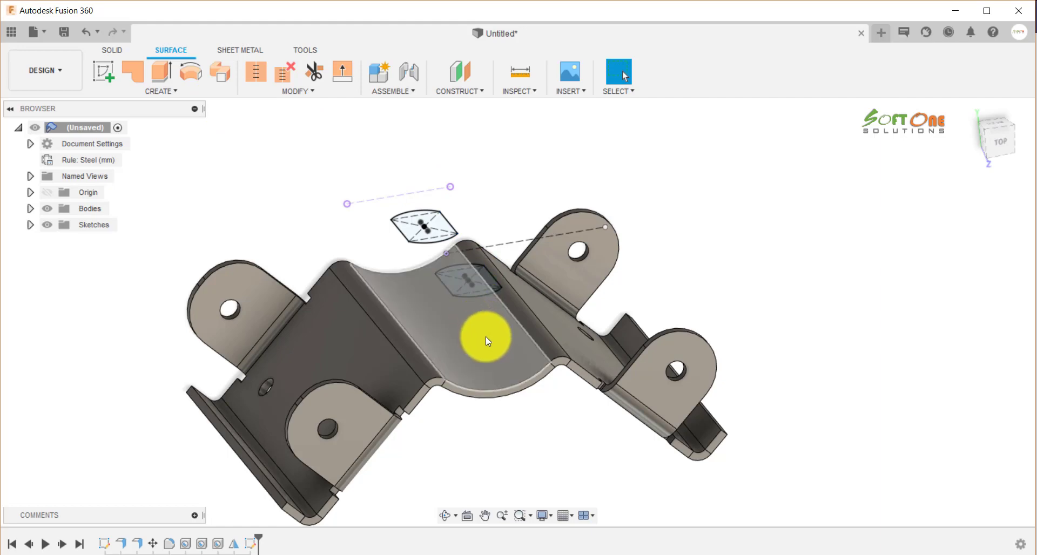
left_click(153, 90)
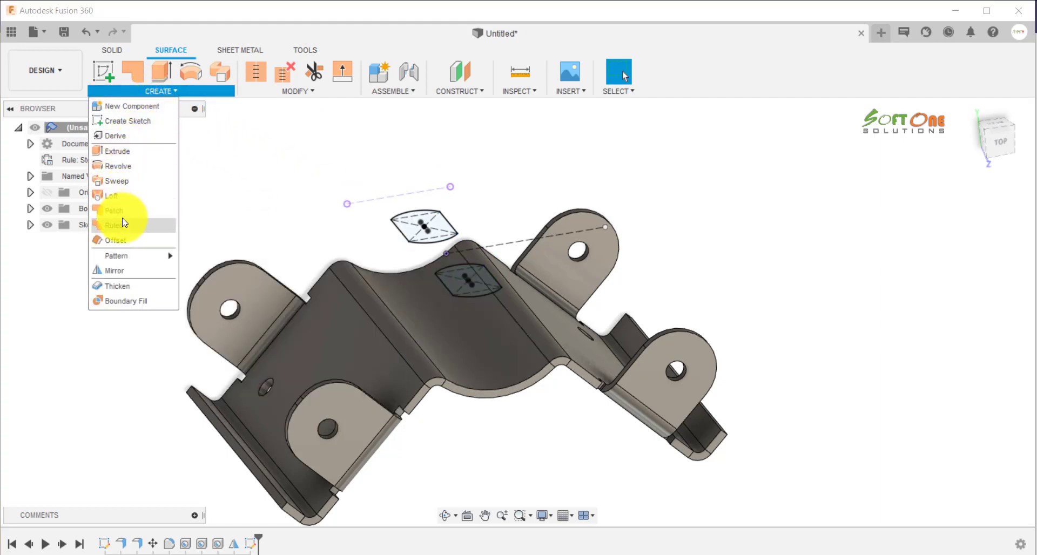
left_click(119, 240)
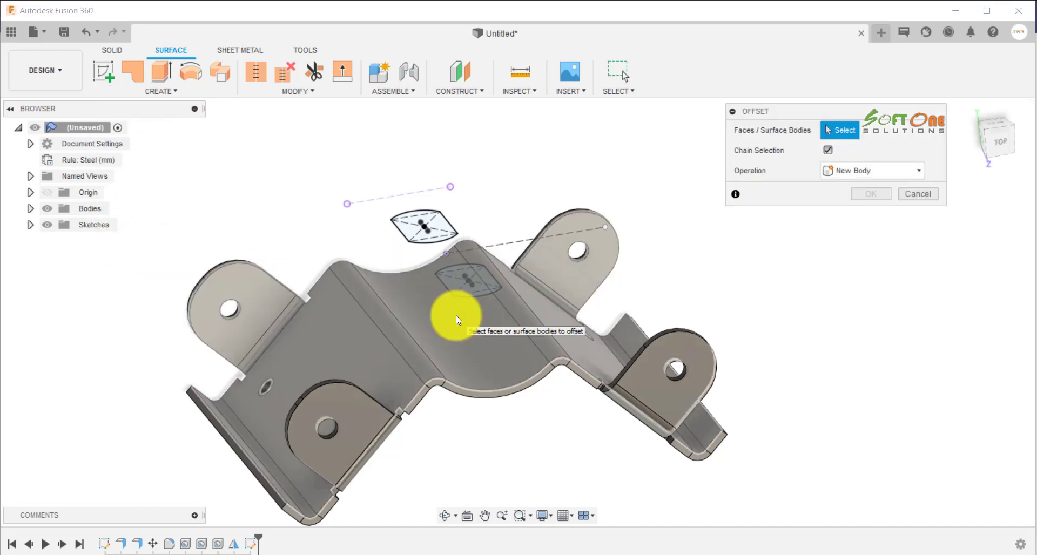
left_click(829, 169)
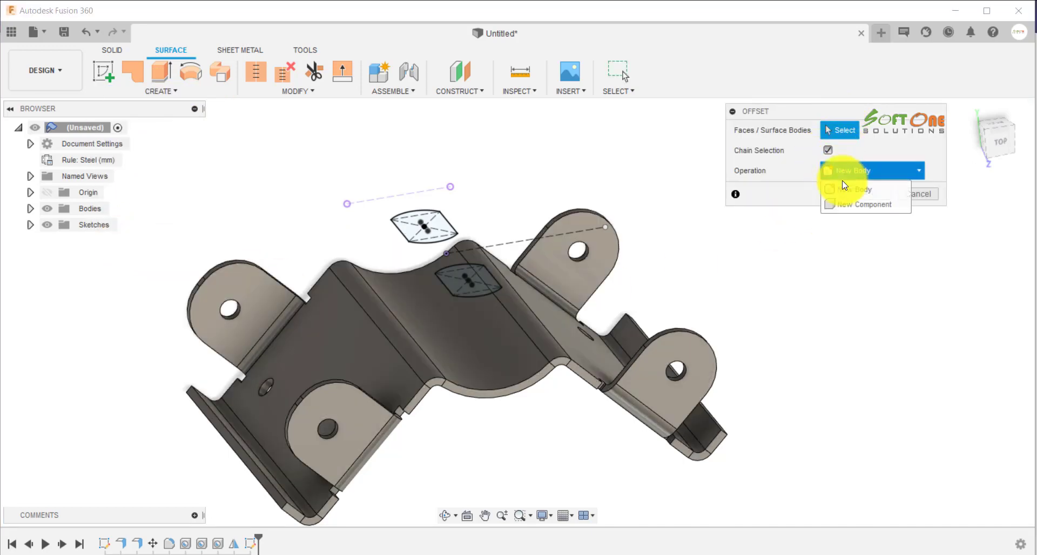
left_click(836, 182)
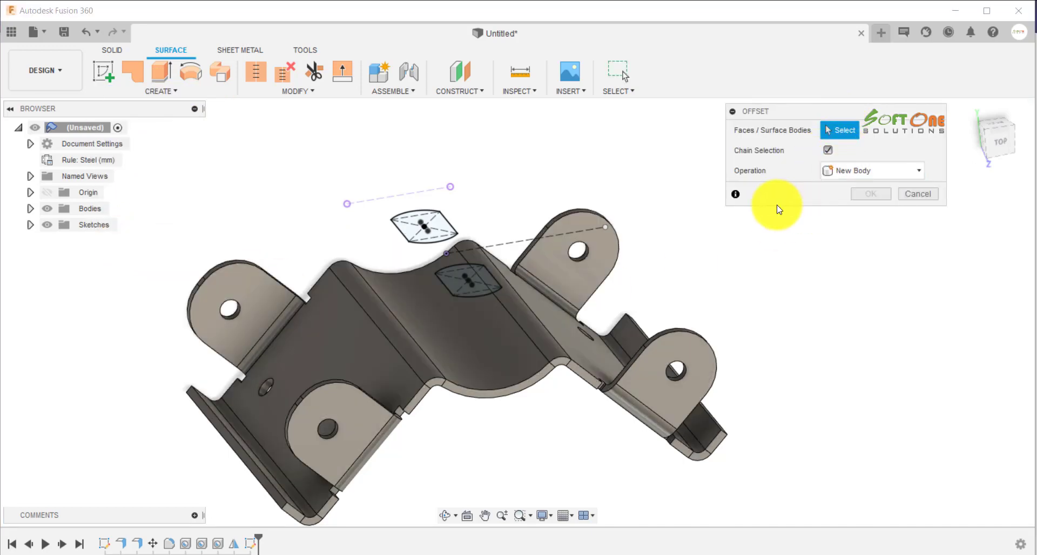
left_click(827, 152)
left_click(440, 352)
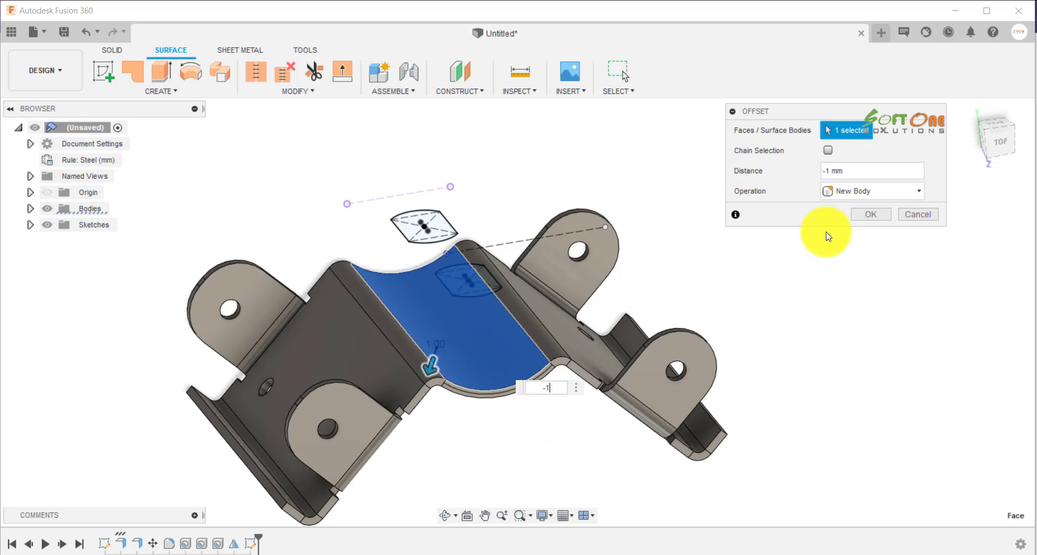
left_click(864, 216)
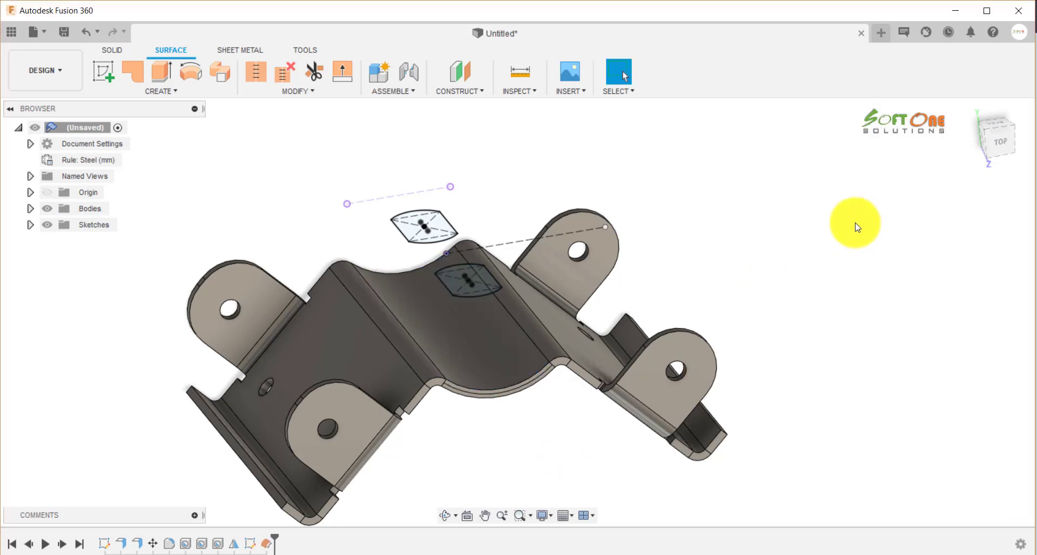
Step: Hide the sheet metal body and split the offset surface's face with the first cutout profile, using Split with Surface
left_click(30, 209)
left_click(60, 226)
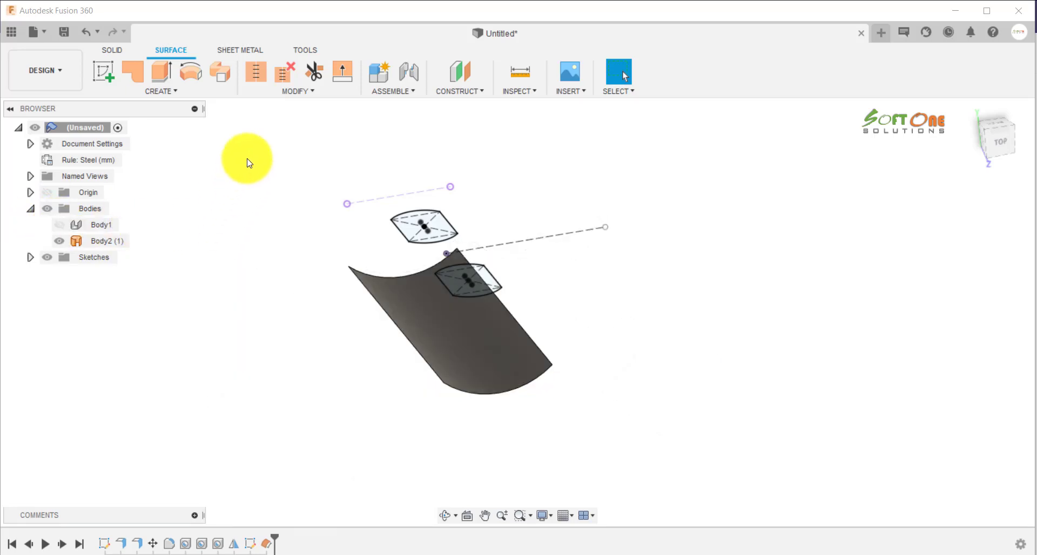
left_click(331, 91)
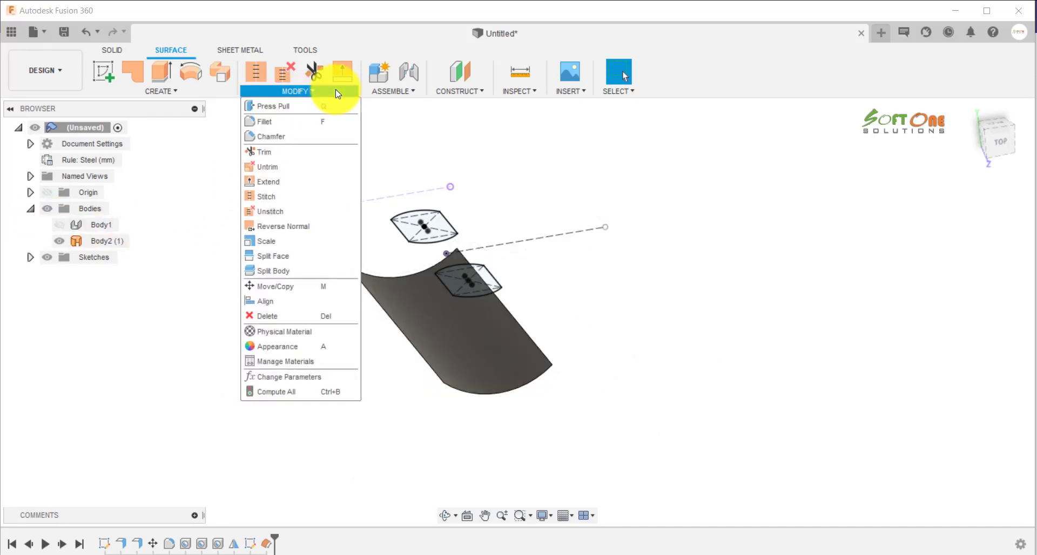
left_click(276, 263)
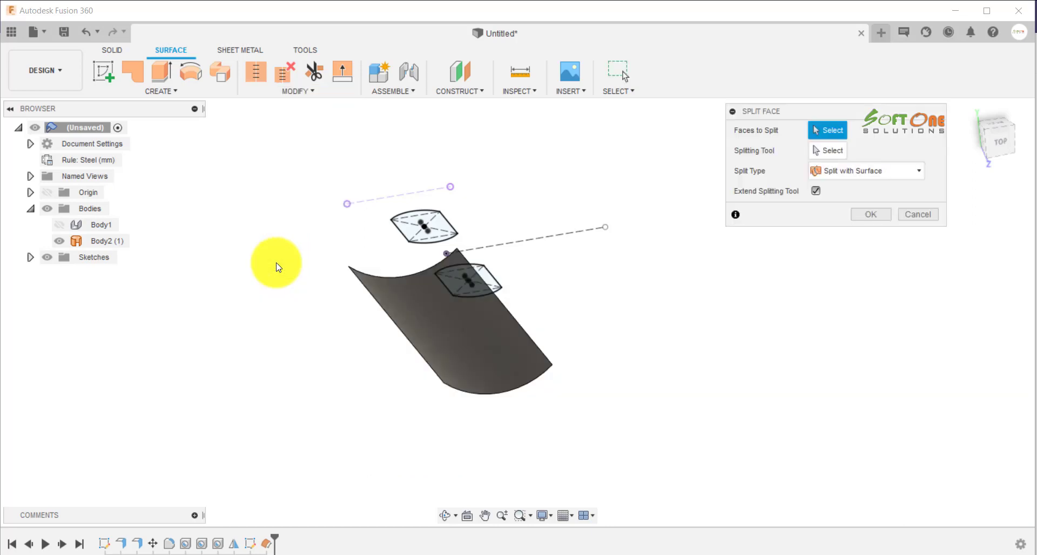
left_click(430, 331)
left_click(827, 156)
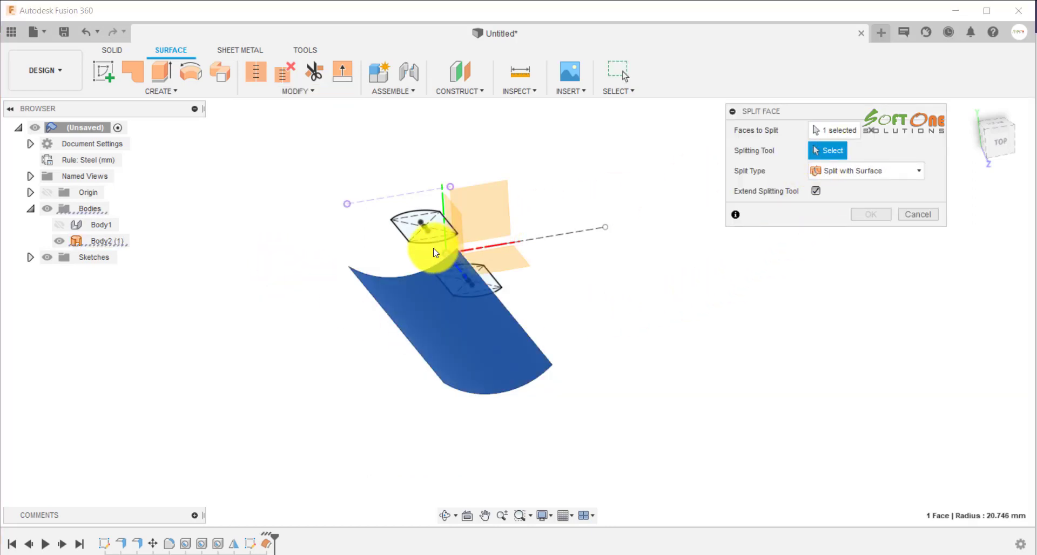
left_click(426, 270)
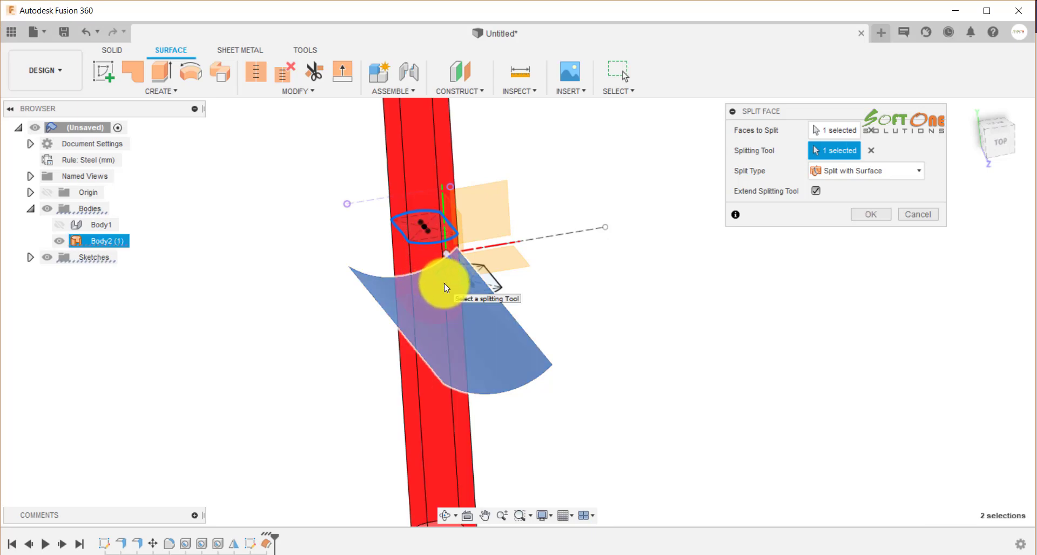
mouse_move(494, 294)
middle_mouse_down("shift")
mouse_move(643, 273)
mouse_move(671, 308)
mouse_move(573, 310)
middle_mouse_up("shift")
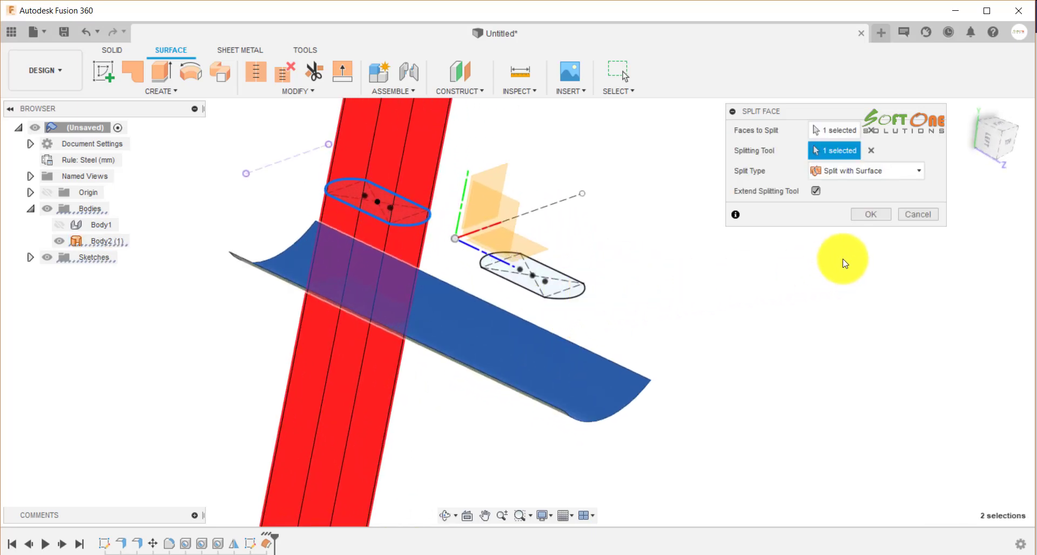
left_click(875, 216)
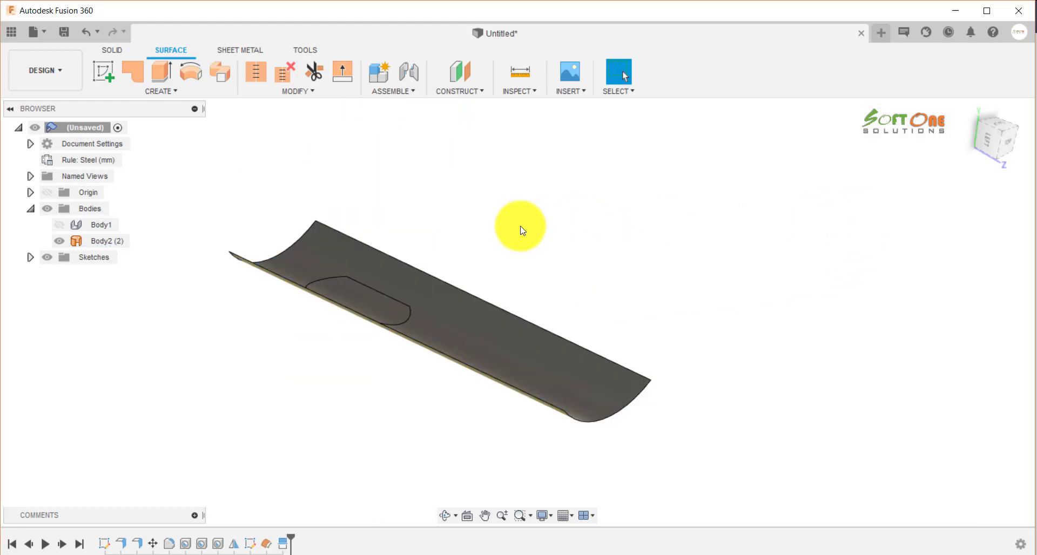
Step: Try to mirror the split cutout face about the origin plane crossing the middle of the curved surface
mouse_move(520, 227)
middle_mouse_down("shift")
mouse_move(465, 234)
mouse_move(501, 217)
mouse_move(512, 227)
mouse_move(514, 287)
mouse_move(523, 275)
mouse_move(507, 230)
mouse_move(517, 223)
middle_mouse_up("shift")
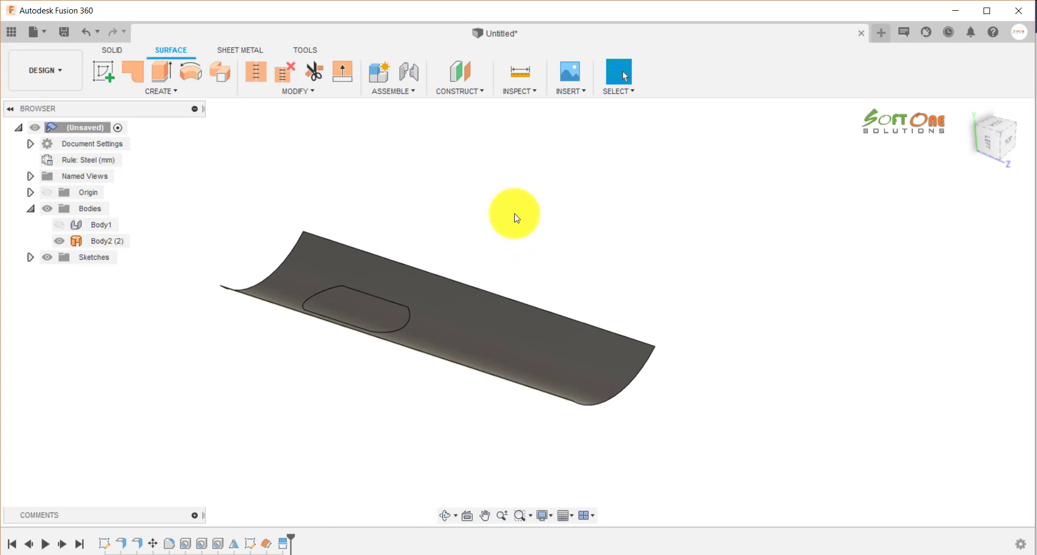
left_click(190, 92)
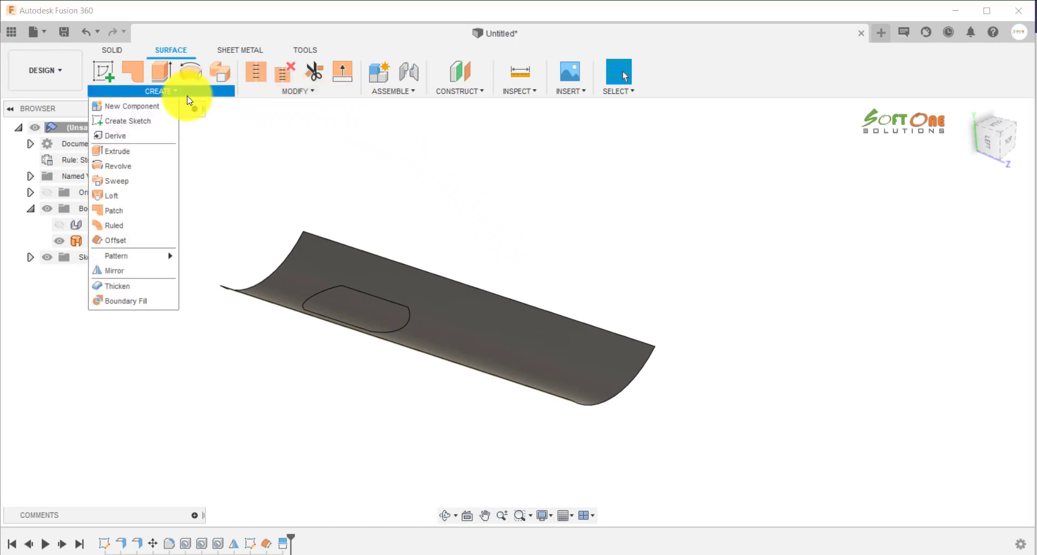
left_click(149, 269)
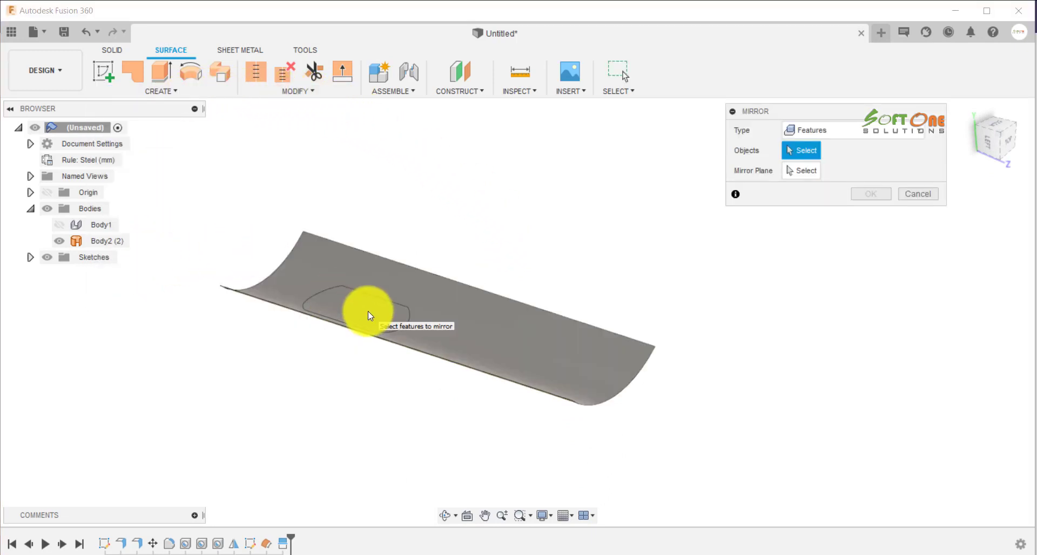
left_click(807, 130)
left_click(810, 152)
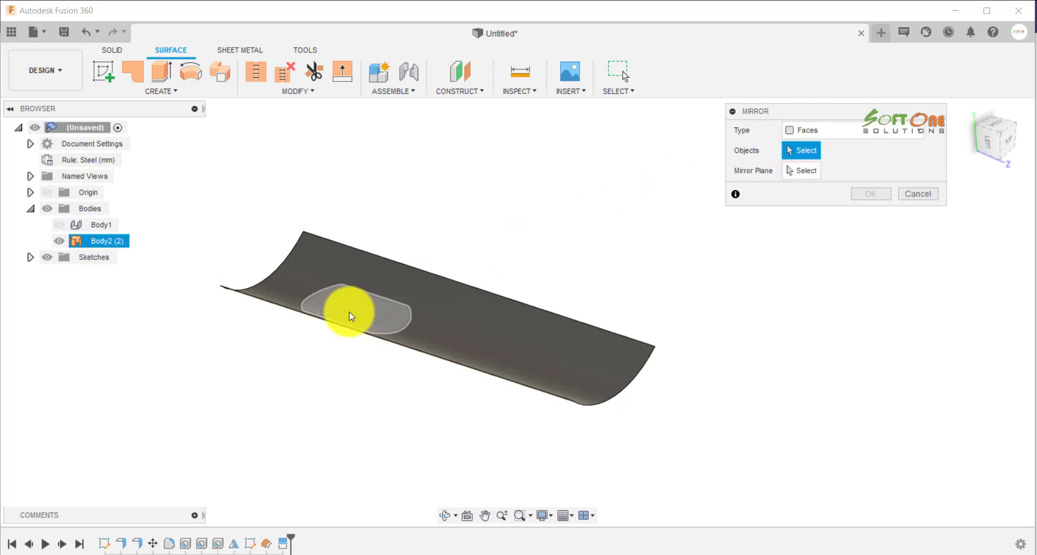
left_click(350, 316)
left_click(801, 171)
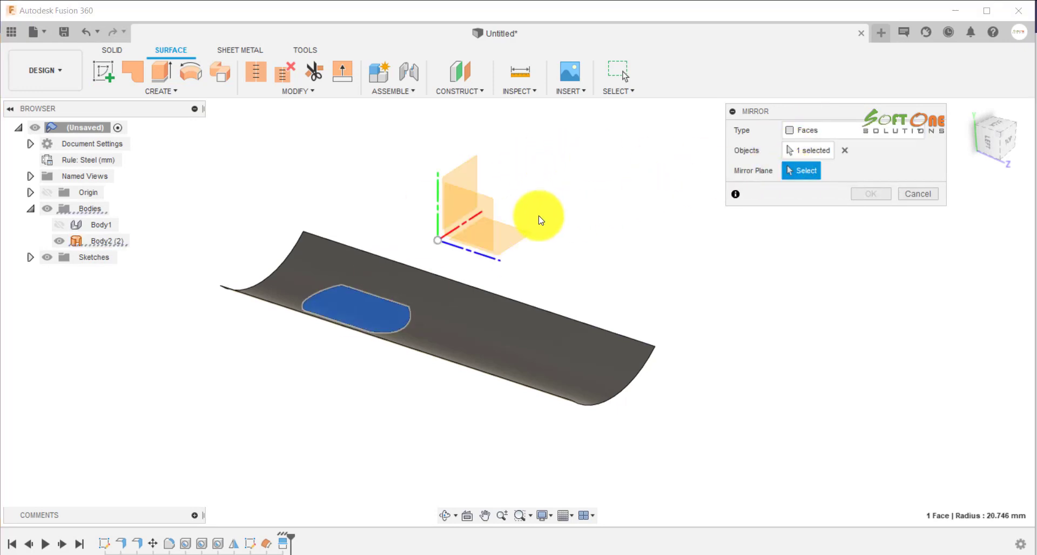
left_click(464, 176)
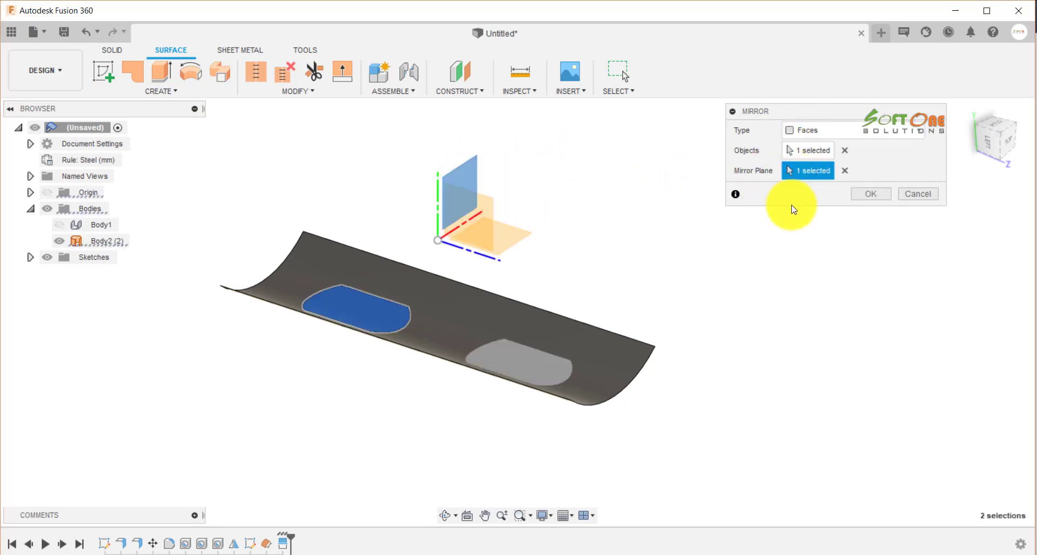
left_click(864, 193)
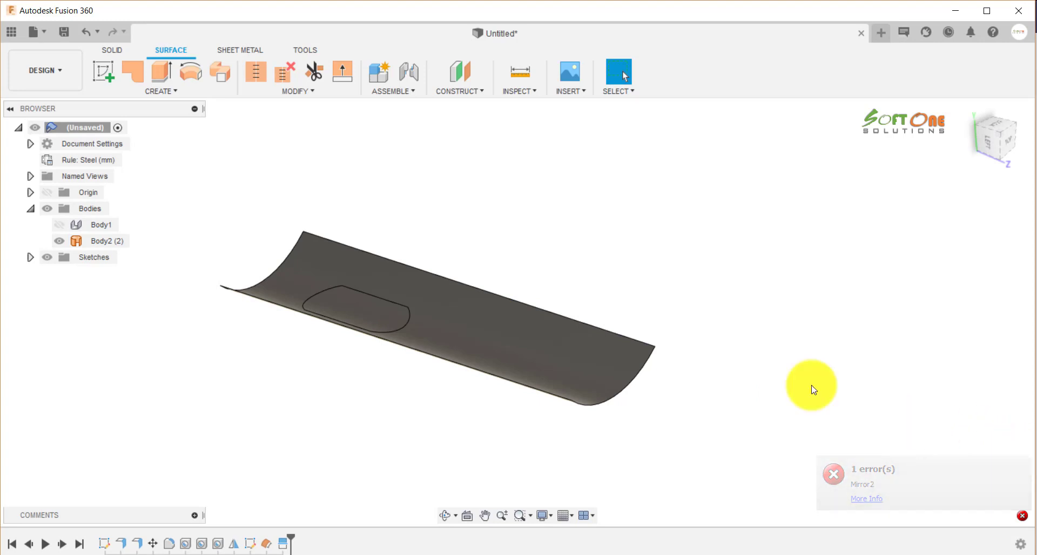
Step: Show Sketch2 with the two cutout profiles again
scroll(517, 279, "down", 2)
scroll(624, 306, "up", 2)
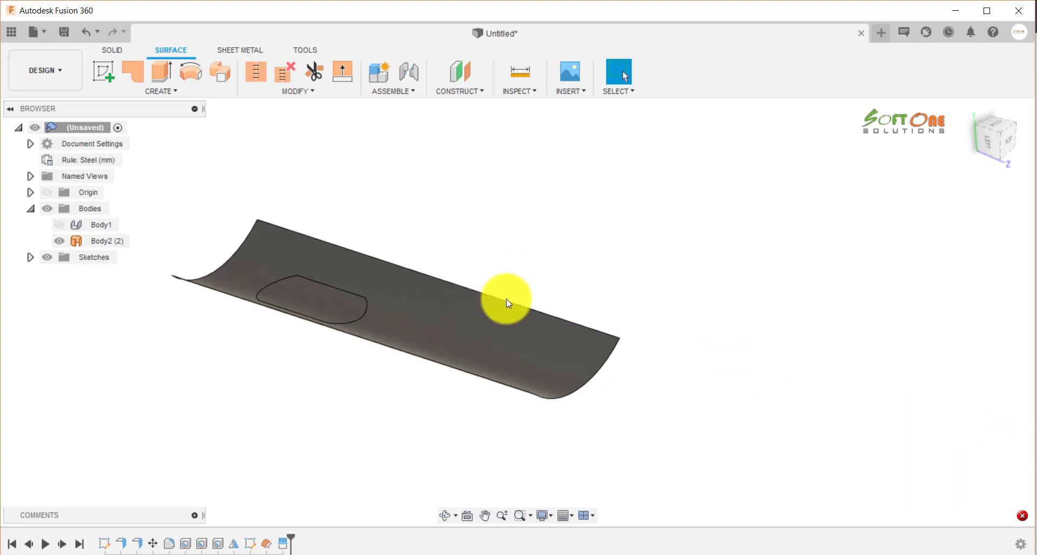
left_click(31, 257)
left_click(60, 290)
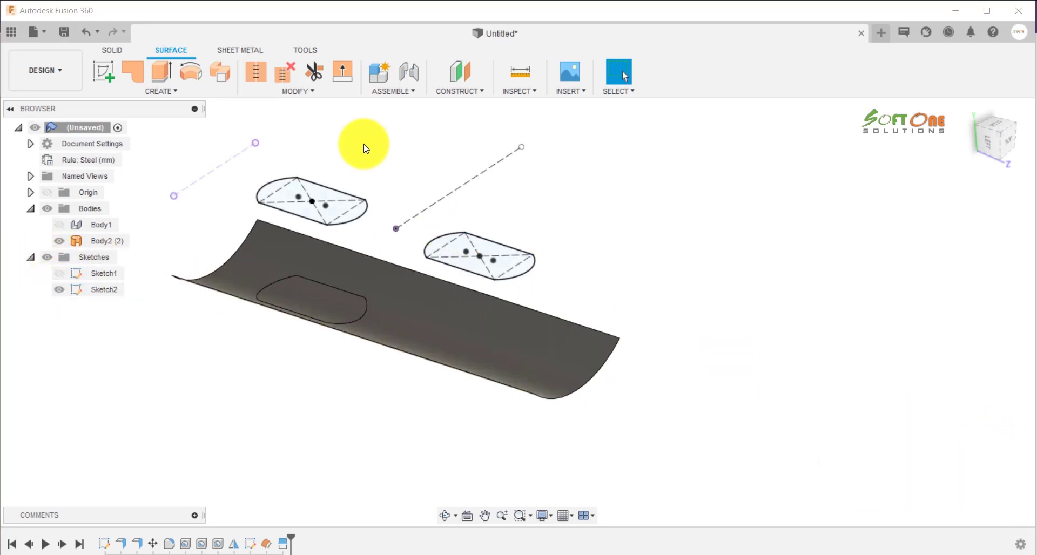
Step: Split the large face of the offset surface with the second cutout profile, using Split Face with the Split with Surface type
left_click(306, 97)
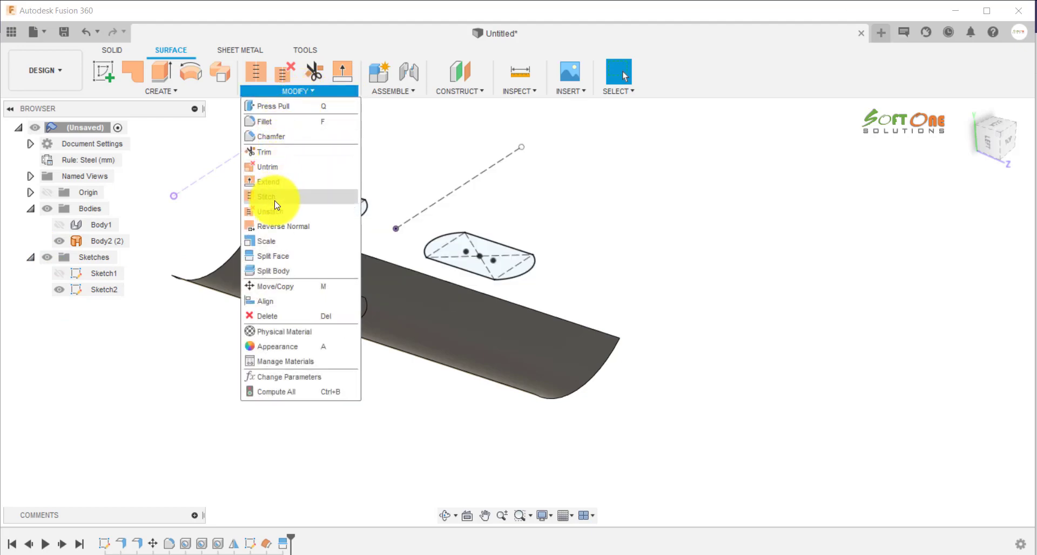
left_click(274, 256)
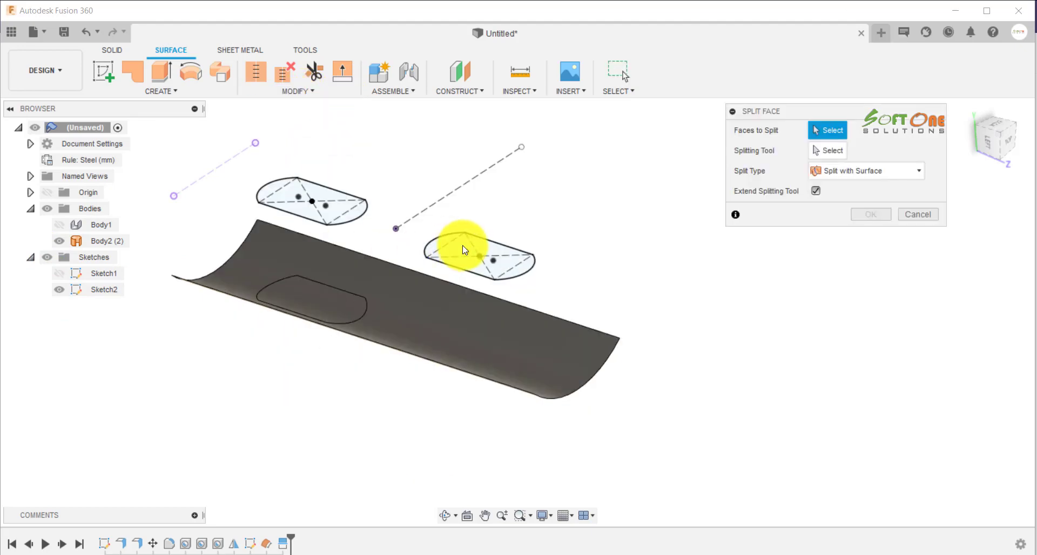
left_click(452, 305)
left_click(828, 151)
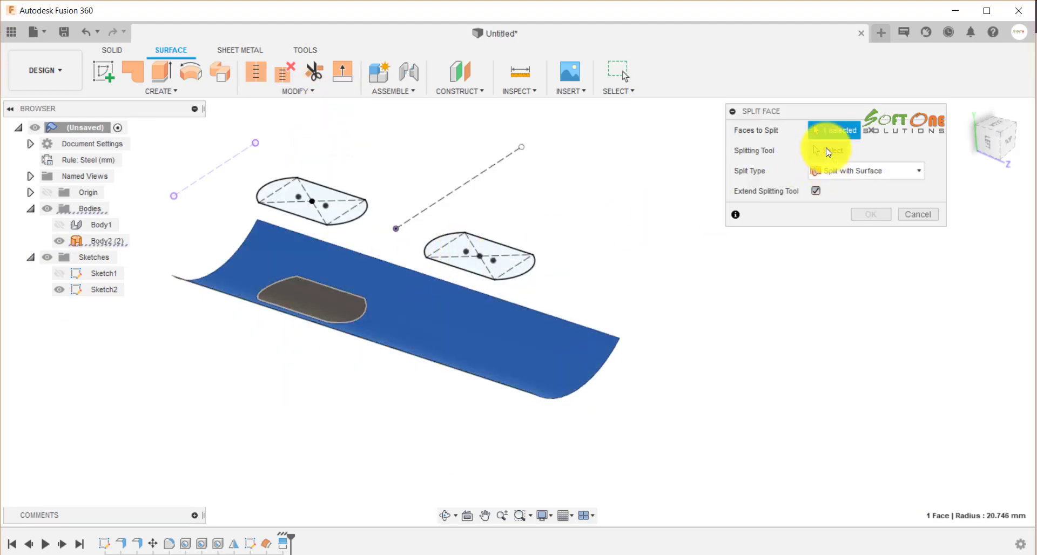
left_click(508, 248)
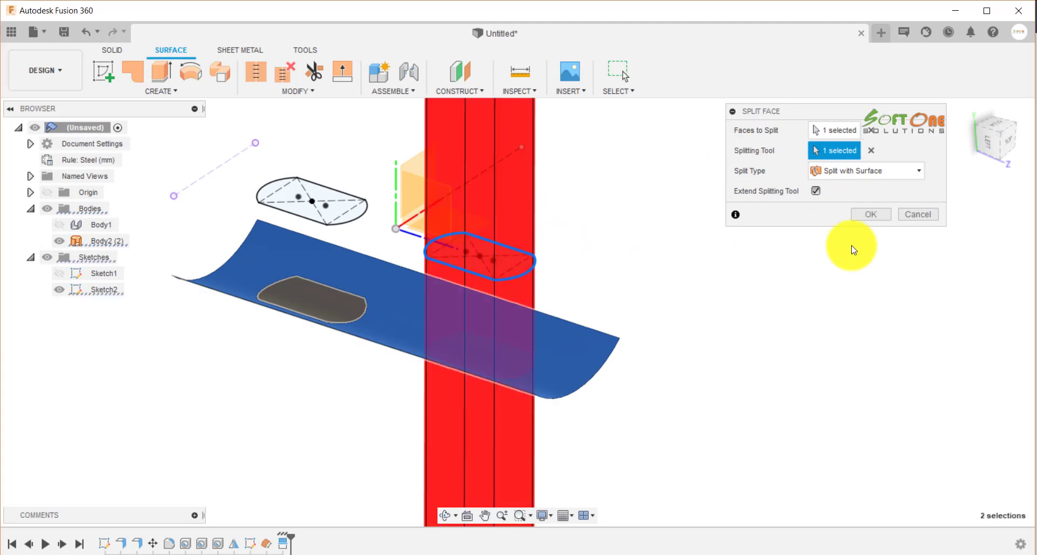
left_click(871, 214)
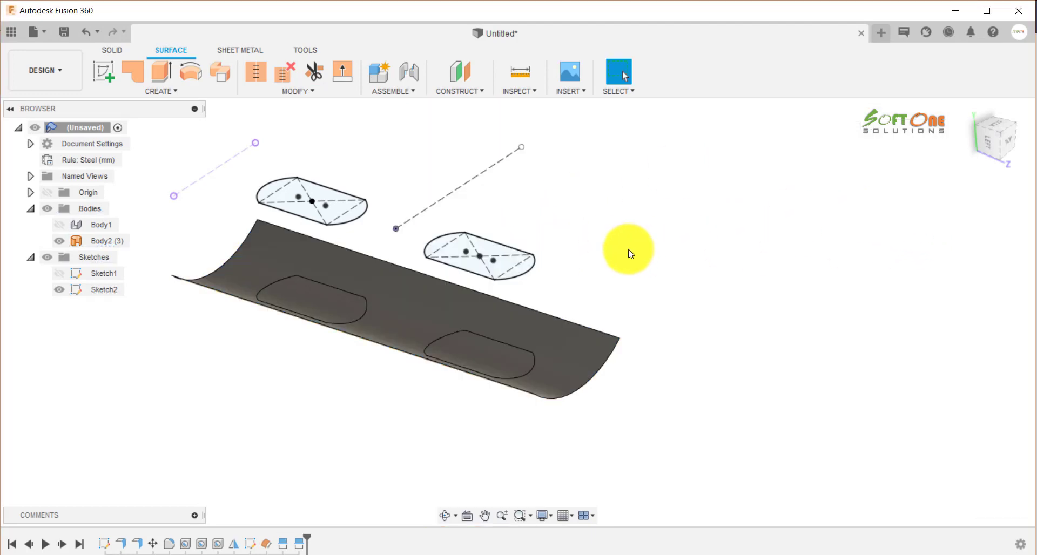
Step: Delete the offset surface's face surrounding the two cutout patches, and hide Sketch2
left_click(297, 90)
left_click(268, 317)
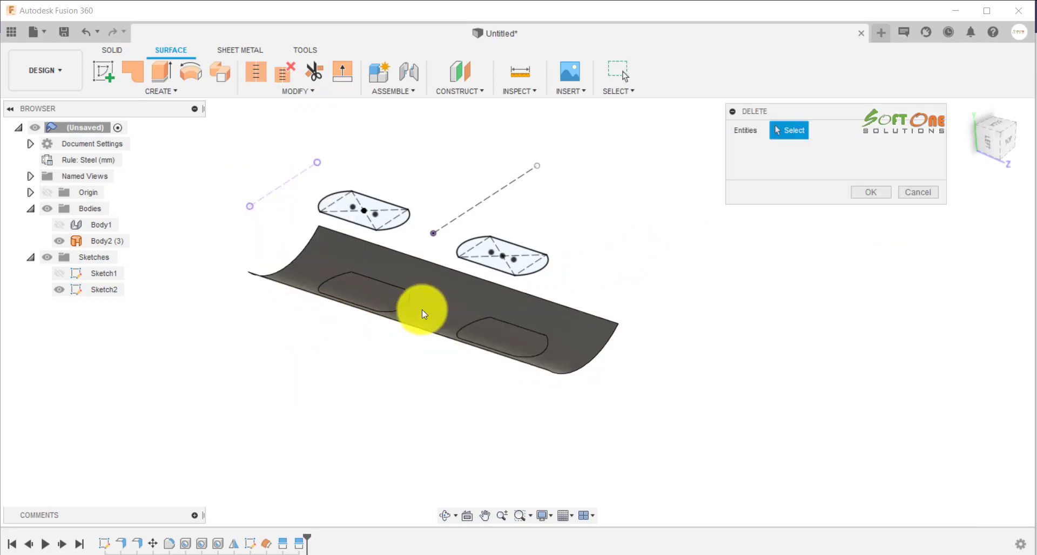
left_click(426, 308)
left_click(869, 194)
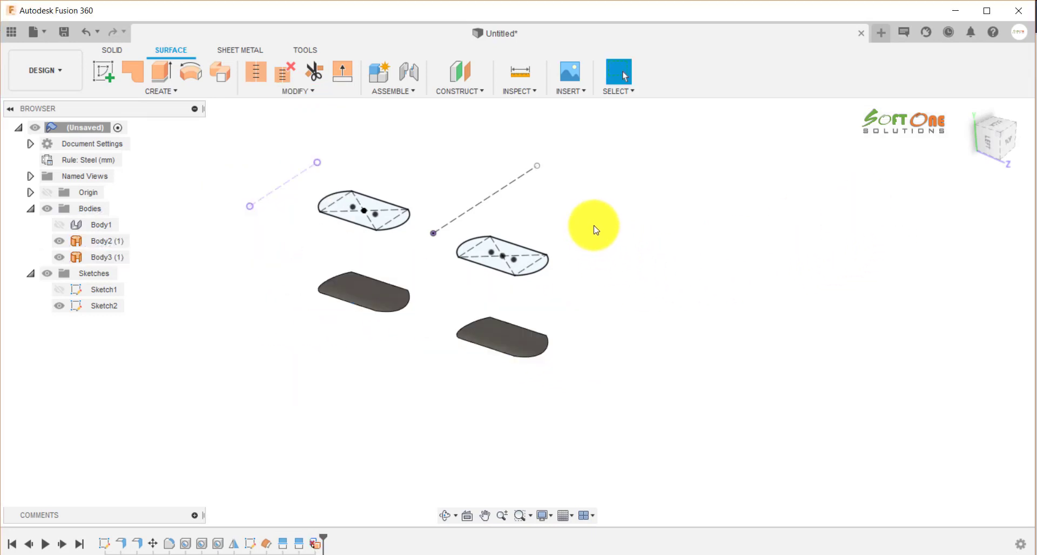
left_click(60, 305)
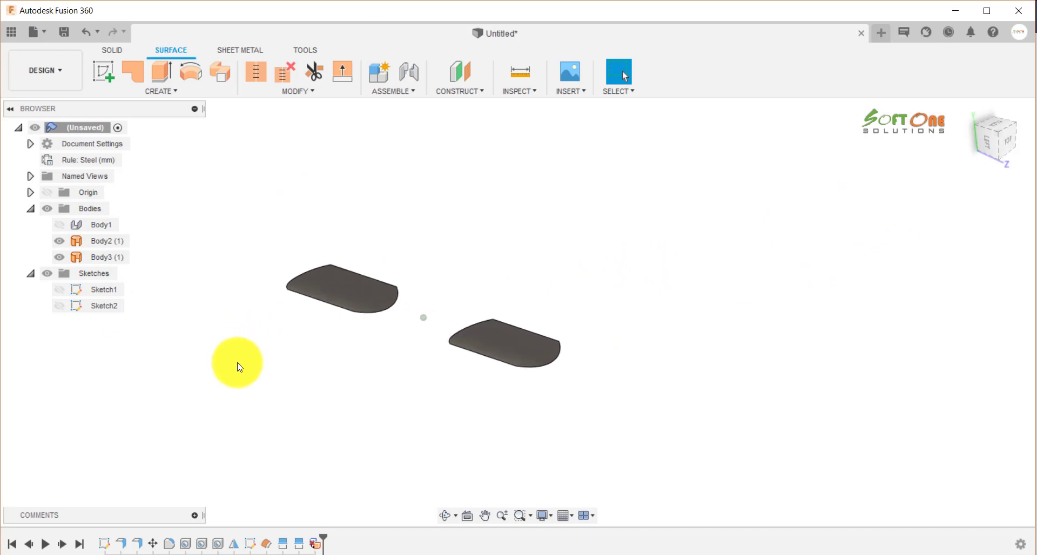
Step: Thicken both cutout surface patches by 1.5 mm in the Symmetric direction as new bodies
left_click(184, 93)
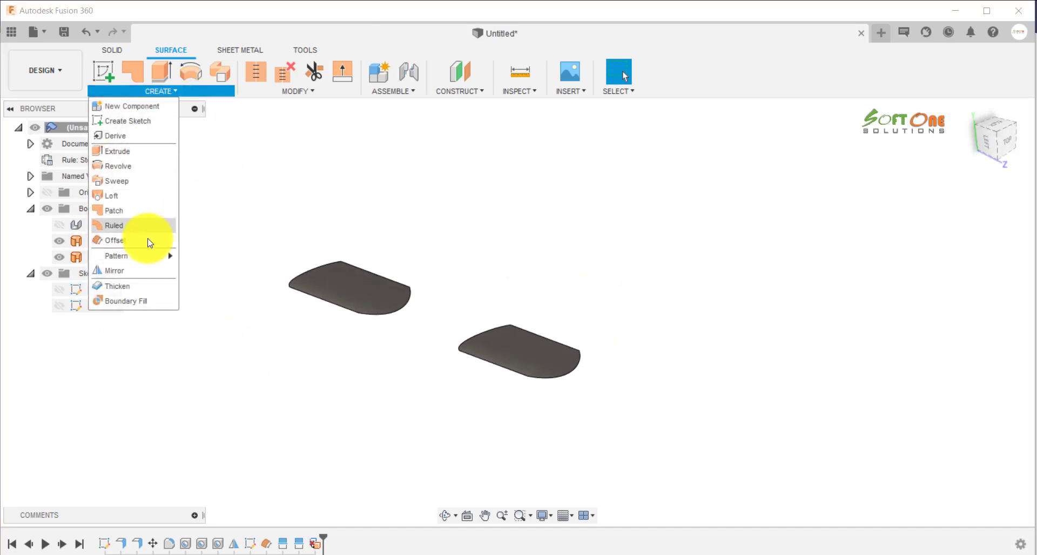
left_click(137, 286)
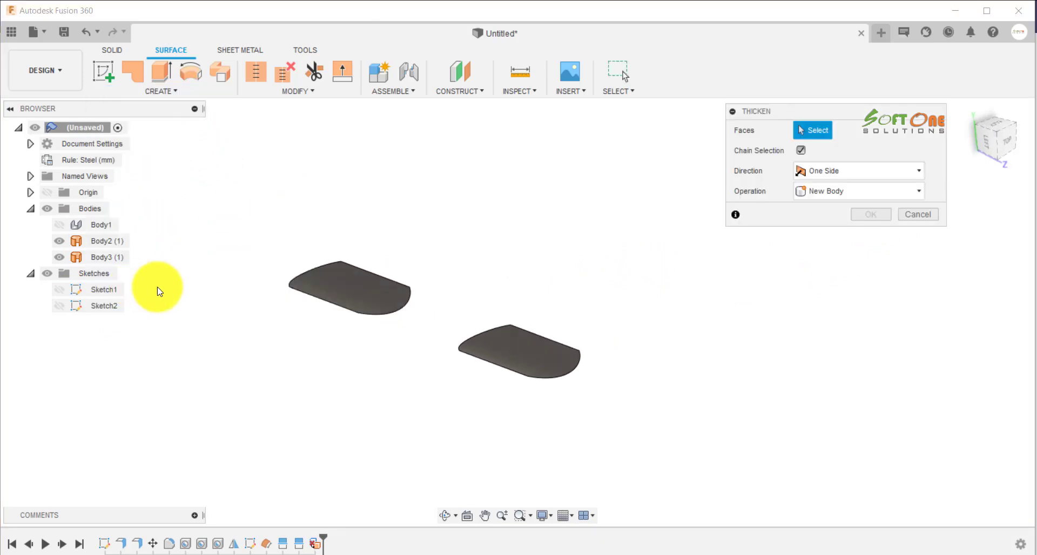
left_click(338, 276)
left_click(544, 353)
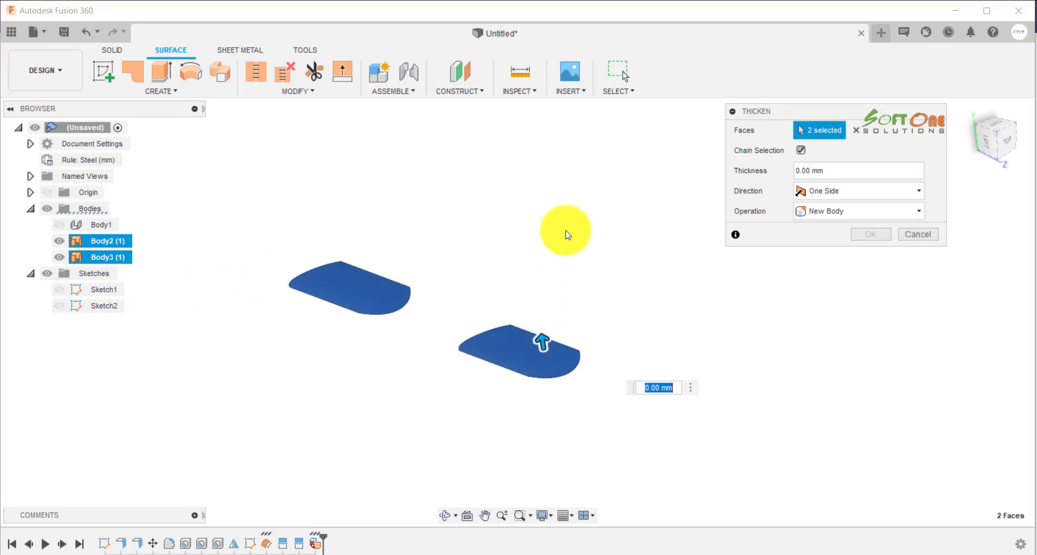
left_click(826, 171)
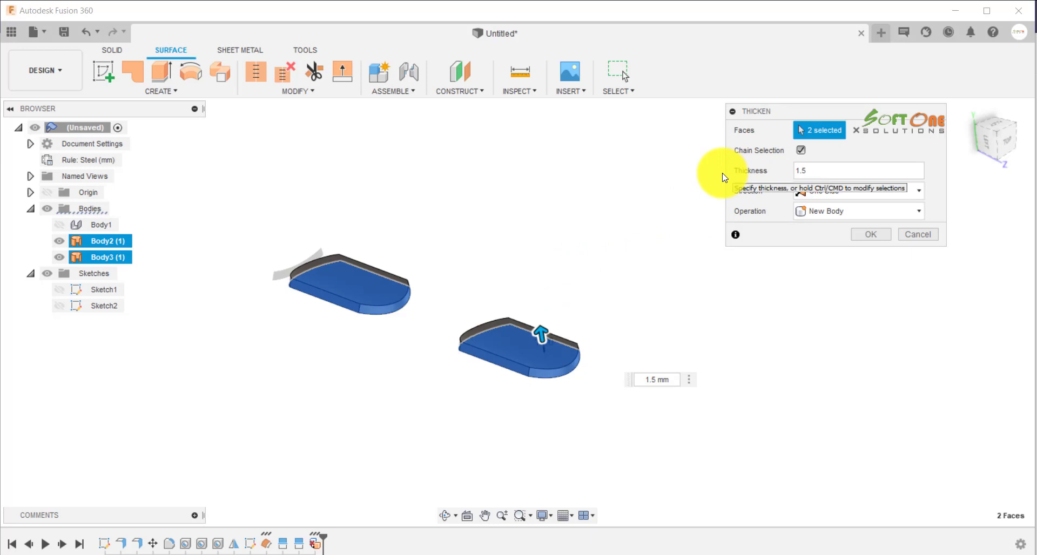
left_click(831, 191)
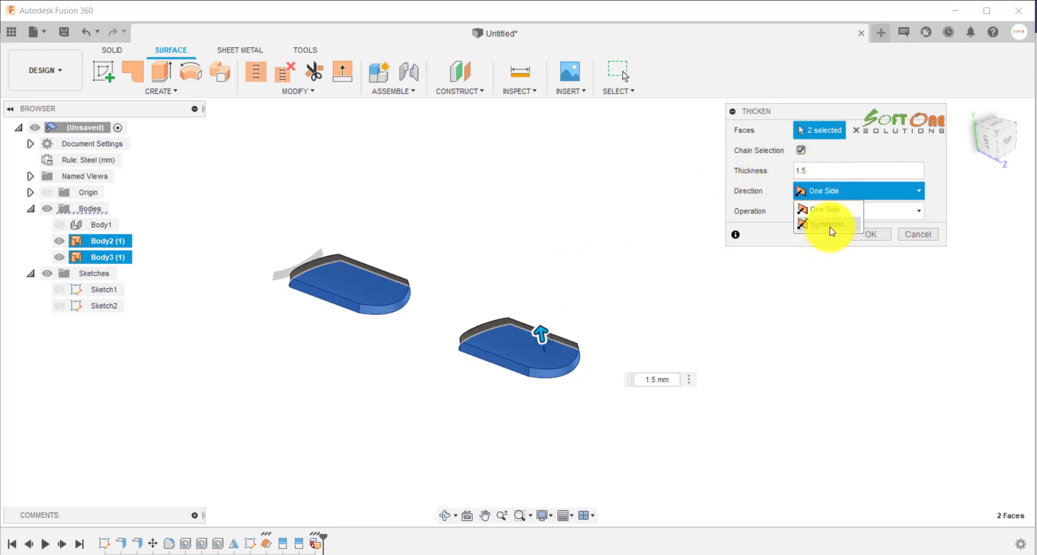
left_click(831, 224)
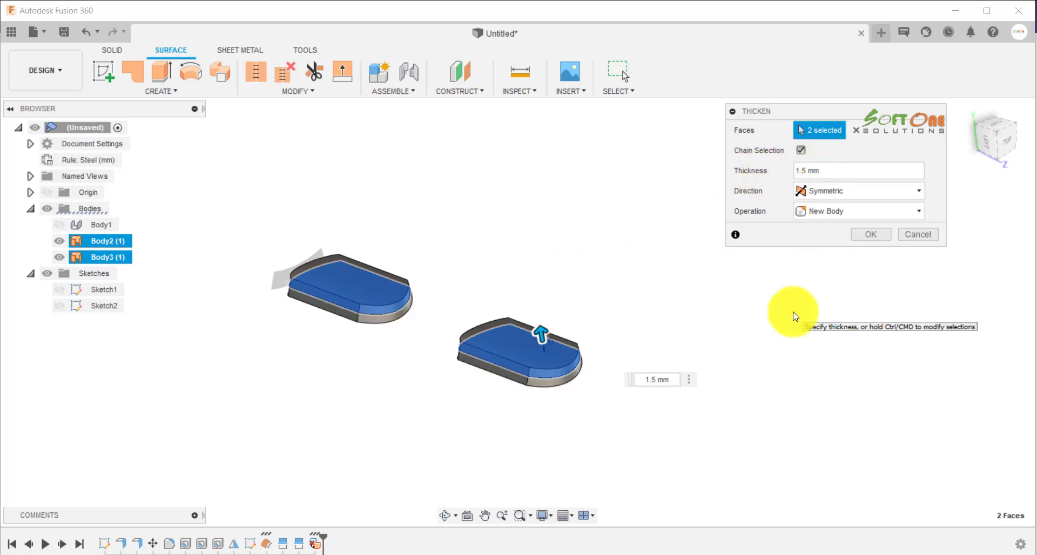
left_click(875, 235)
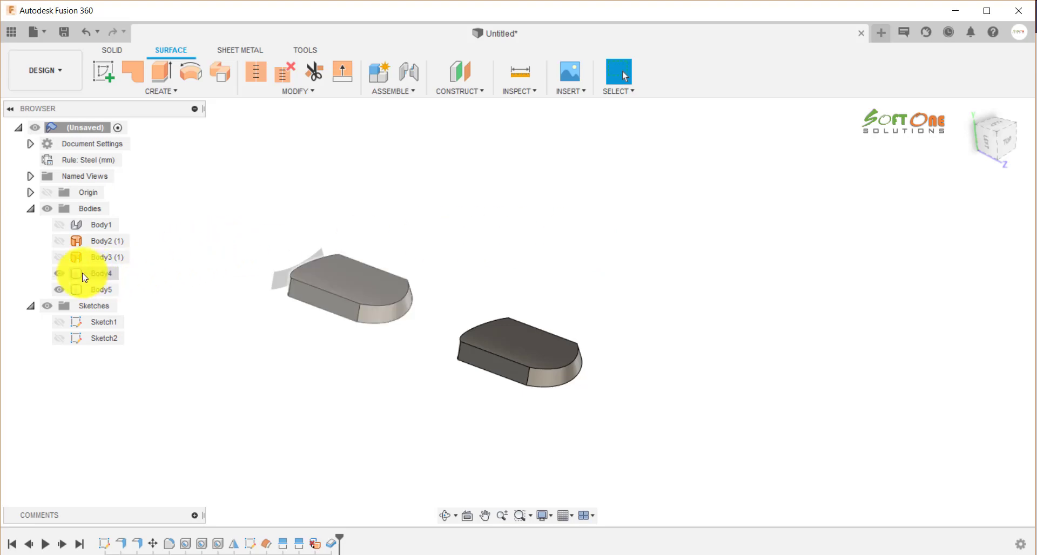
Step: Show the sheet metal body, Body1, together with the two thickened cutout bodies
left_click(66, 259)
left_click(59, 225)
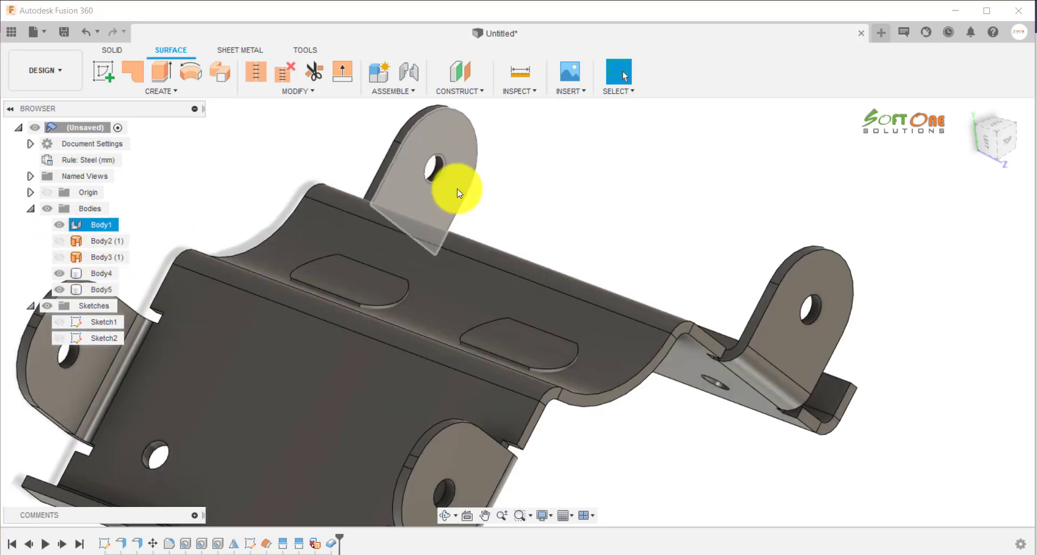
middle_click_drag(459, 189, 588, 213, "shift")
Step: Cut the two thickened bodies from the sheet metal body with Combine, without keeping the tool bodies
left_click(113, 50)
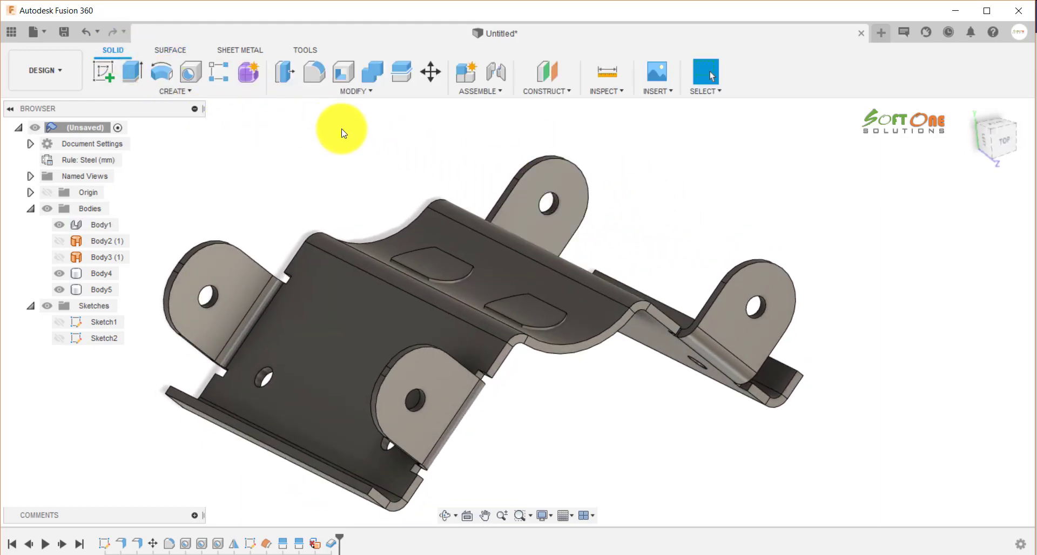
left_click(258, 52)
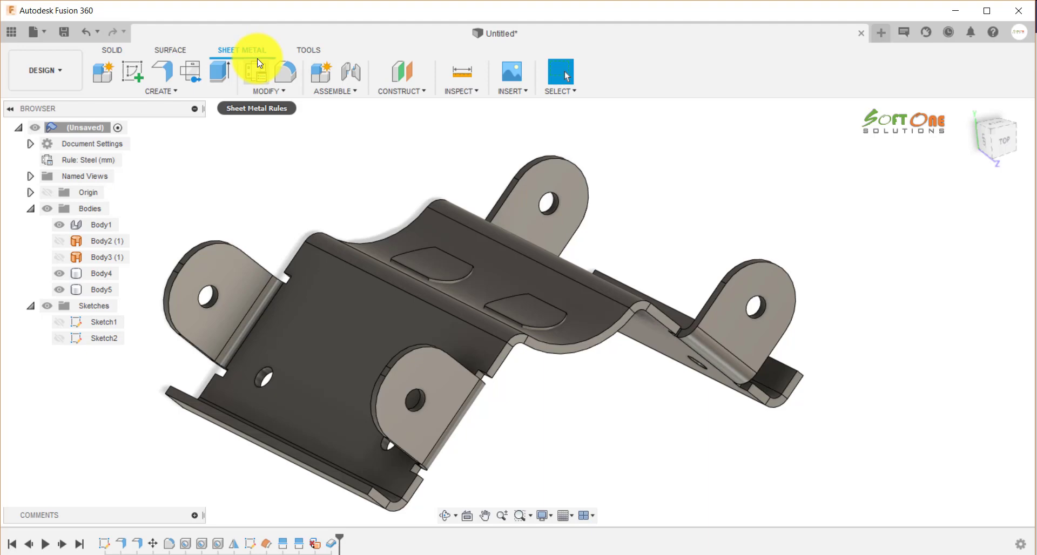
left_click(269, 92)
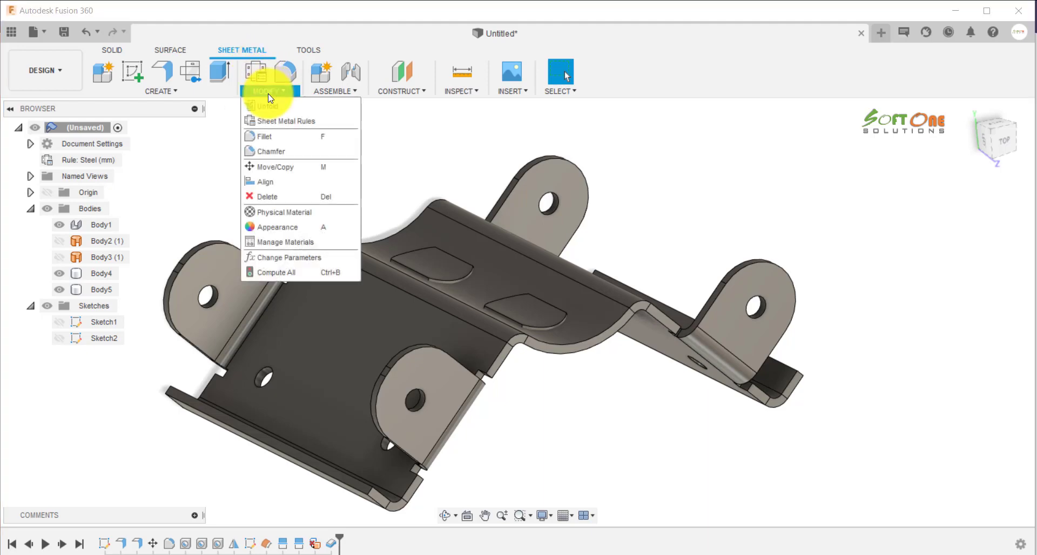
left_click(117, 53)
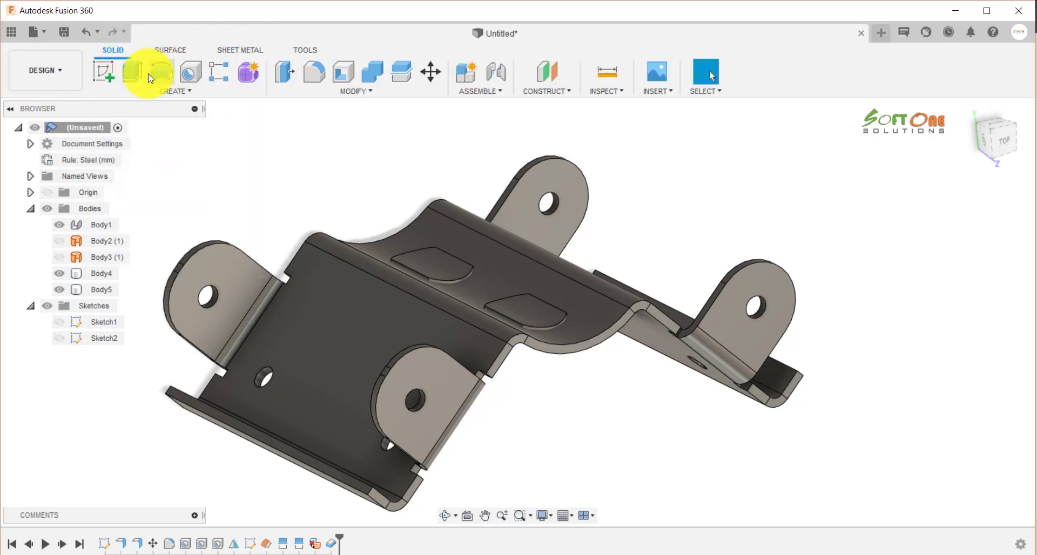
left_click(384, 86)
left_click(371, 74)
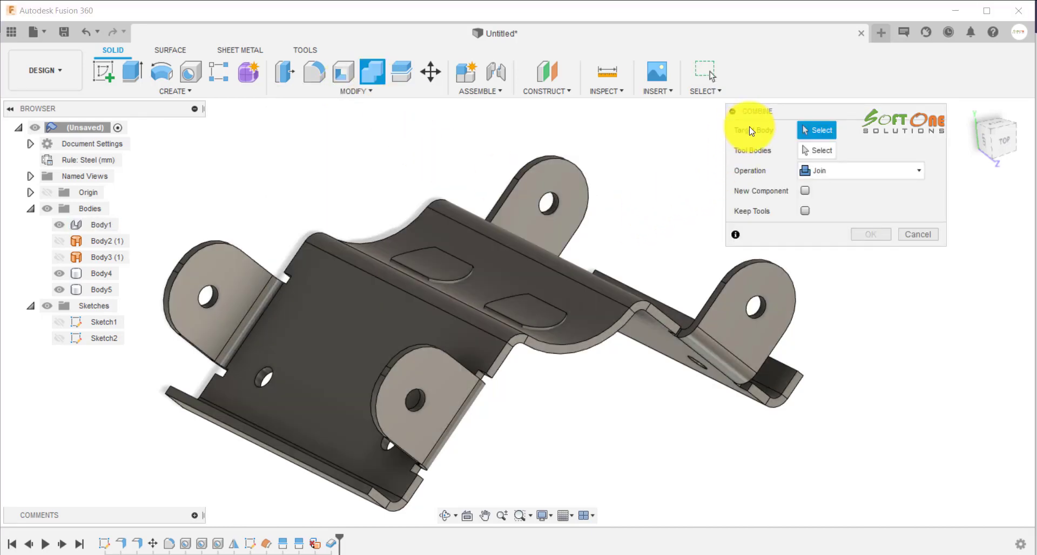
left_click(546, 198)
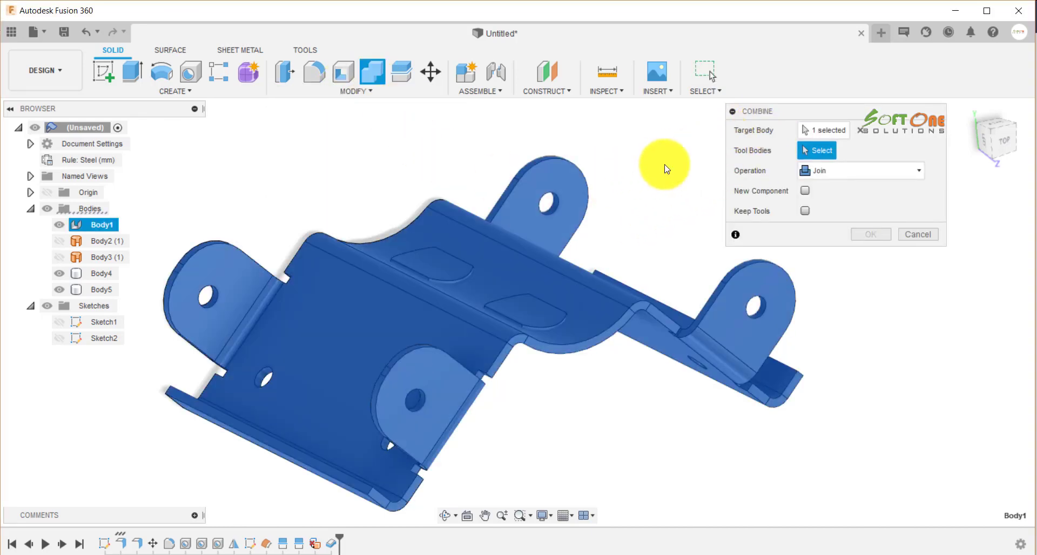
left_click(456, 262)
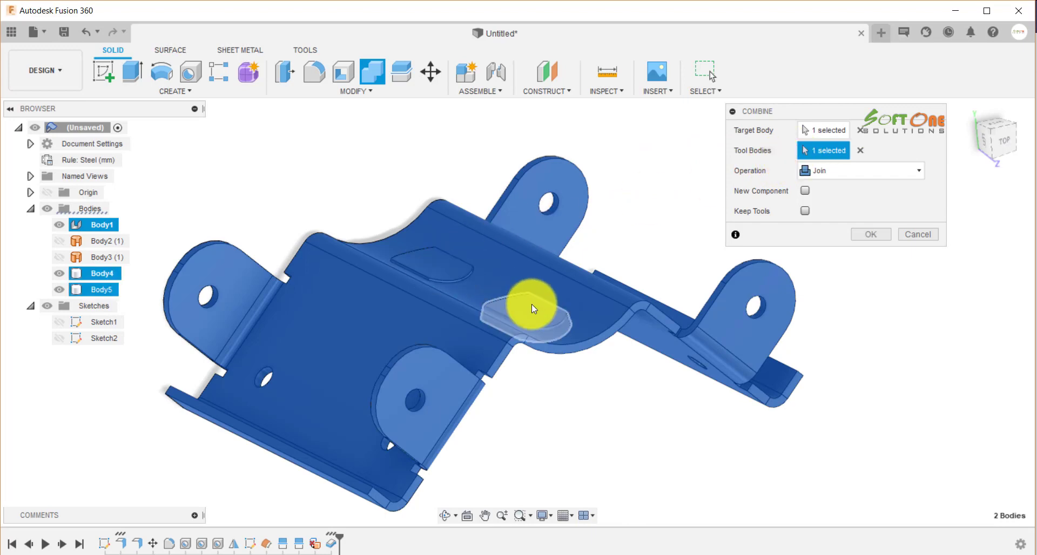
left_click(531, 303)
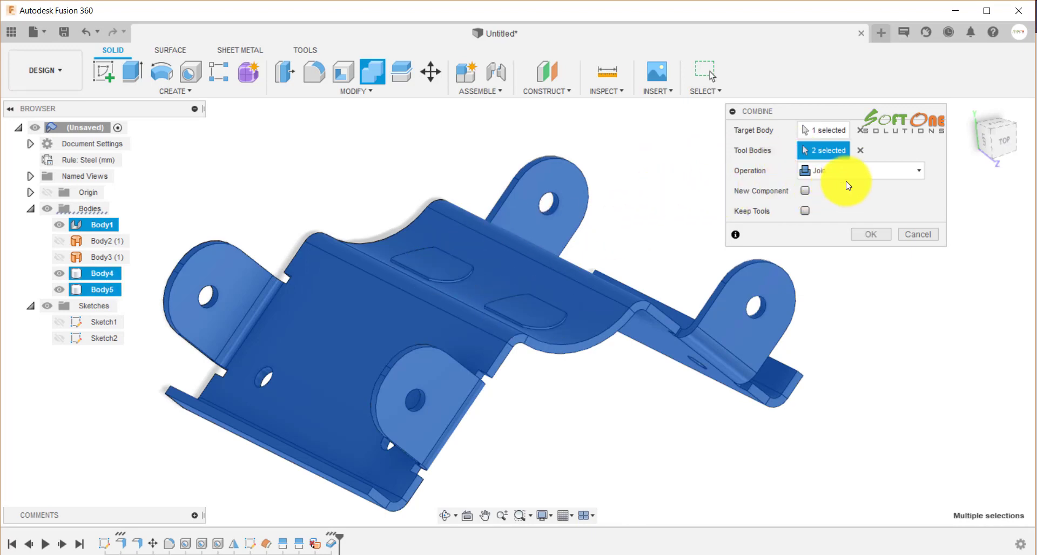
left_click(859, 171)
left_click(829, 206)
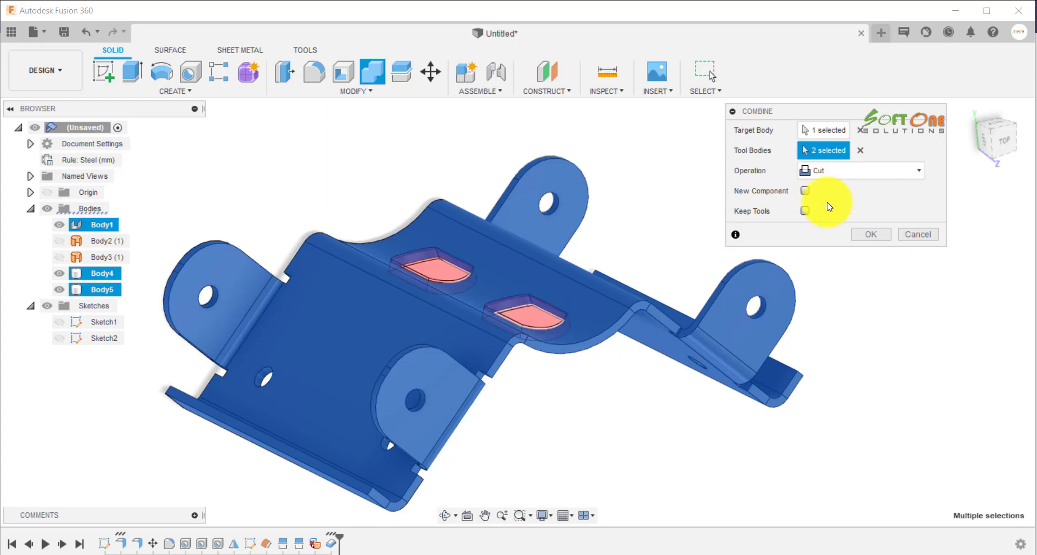
mouse_move(636, 217)
middle_mouse_down("shift")
mouse_move(636, 264)
mouse_move(639, 229)
middle_mouse_up("shift")
left_click(877, 232)
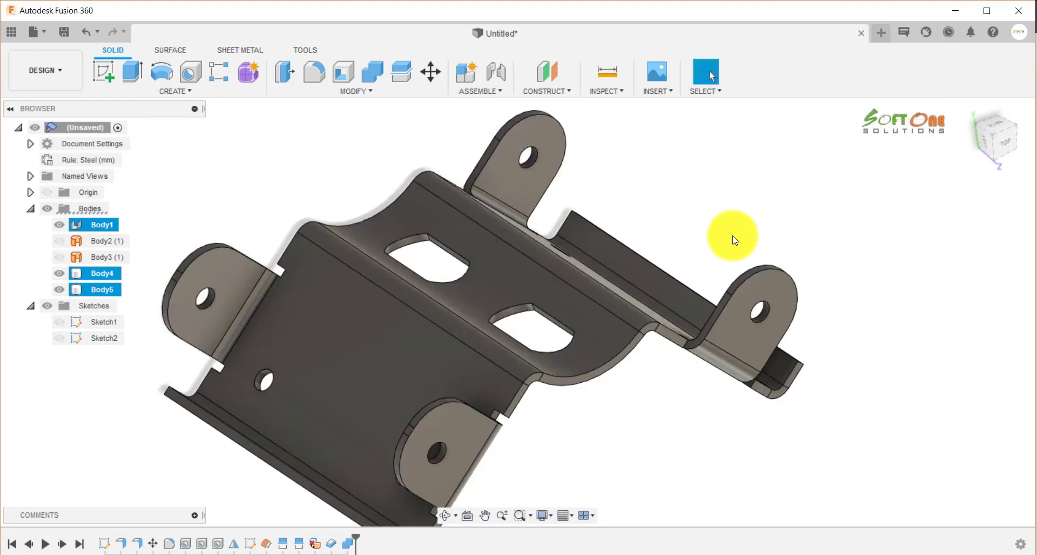
Step: Create a flat pattern of the sheet metal part, using a sloped face beside the curved strip as the stationary face
scroll(689, 236, "down", 3)
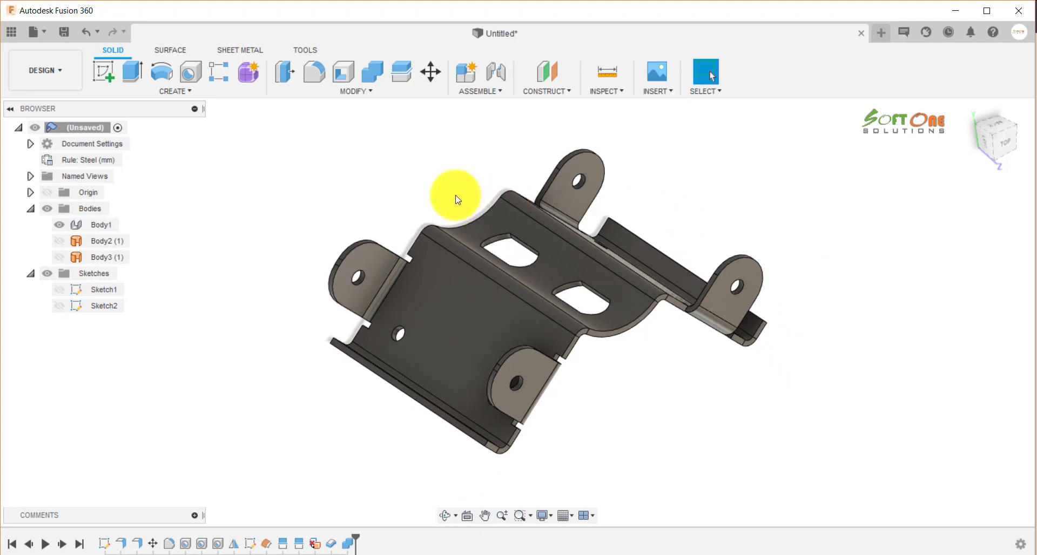
middle_click_drag(412, 199, 227, 221, "shift")
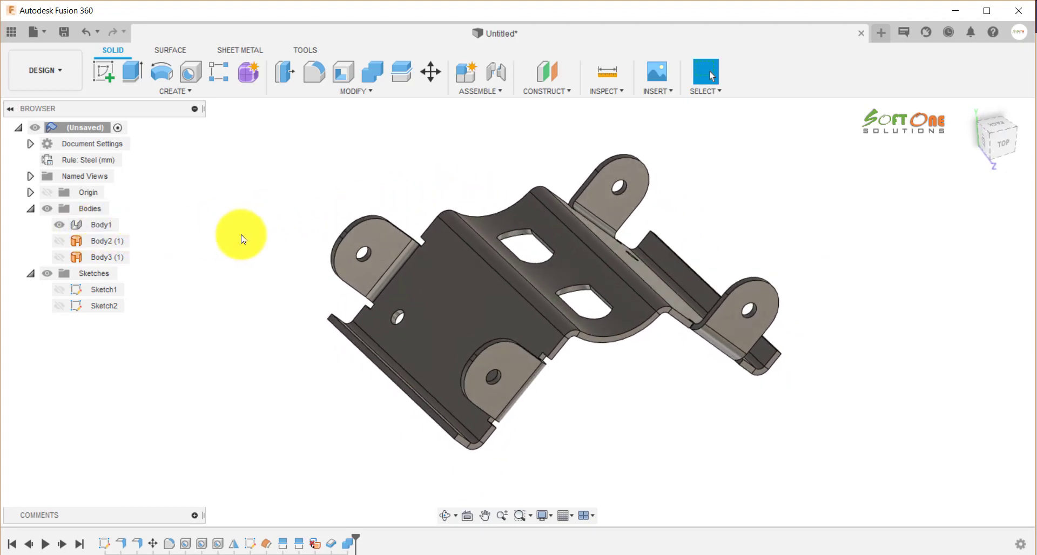
middle_click_drag(241, 235, 285, 244, "shift")
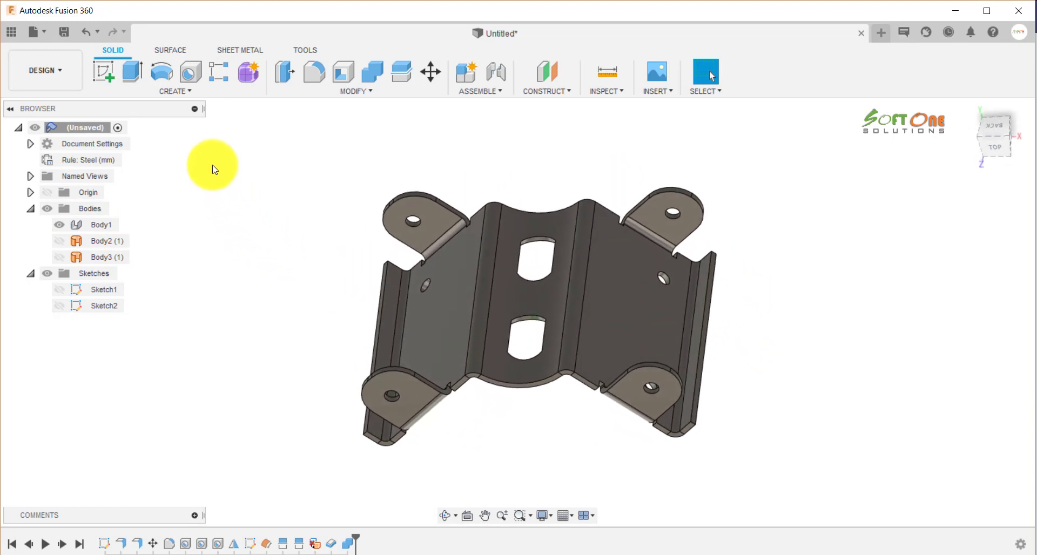
left_click(227, 50)
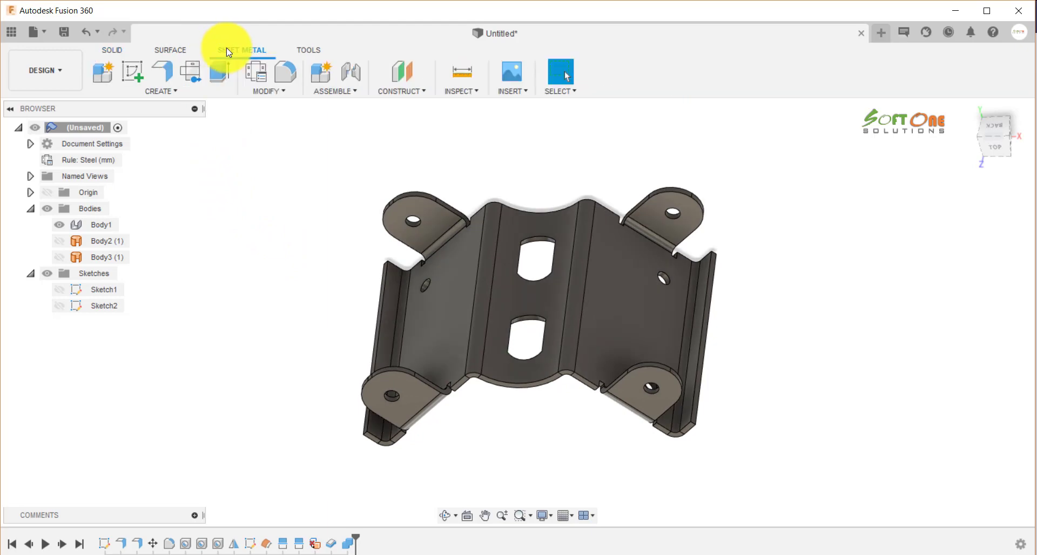
left_click(191, 92)
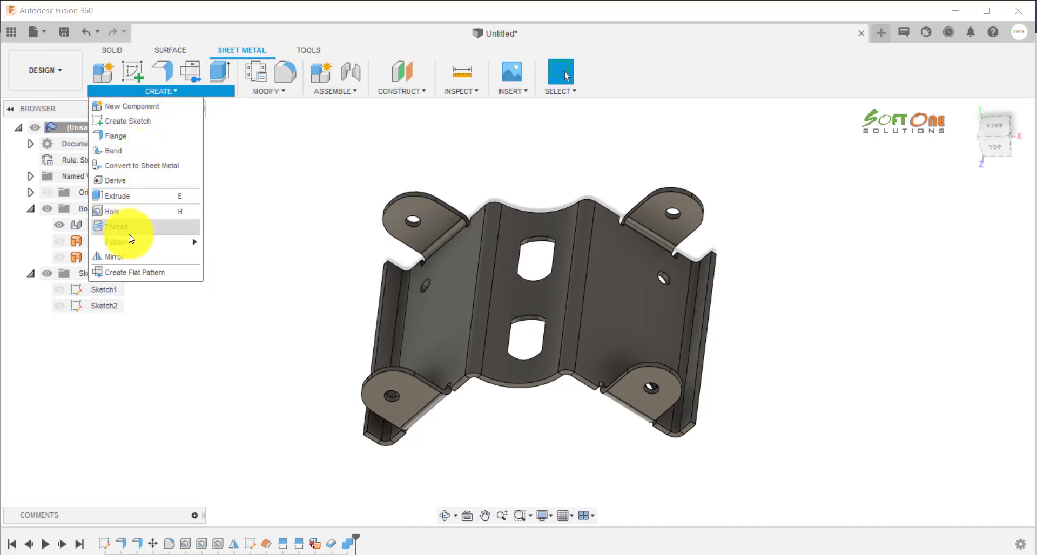
left_click(130, 272)
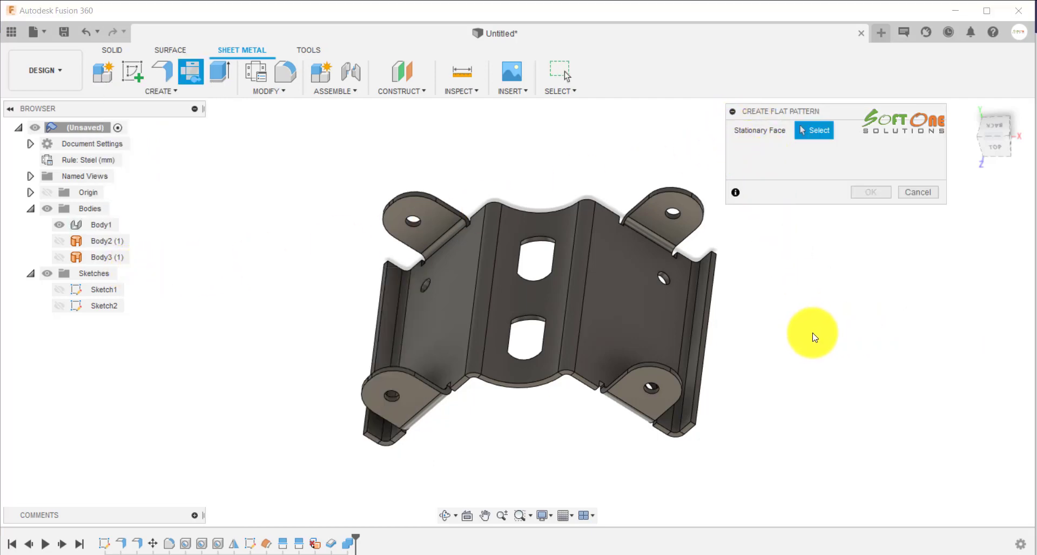
left_click(658, 323)
left_click(870, 192)
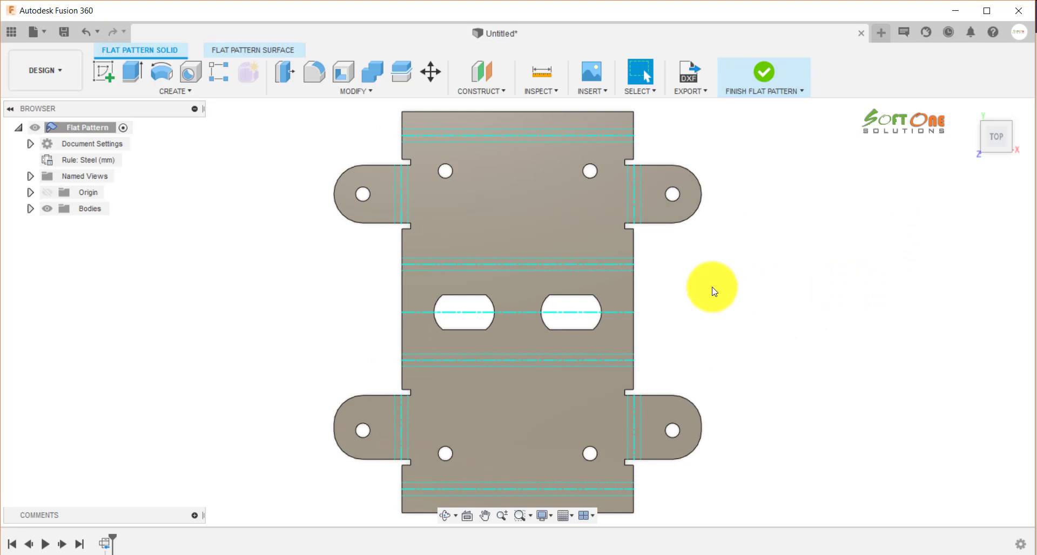
scroll(783, 359, "up", 1)
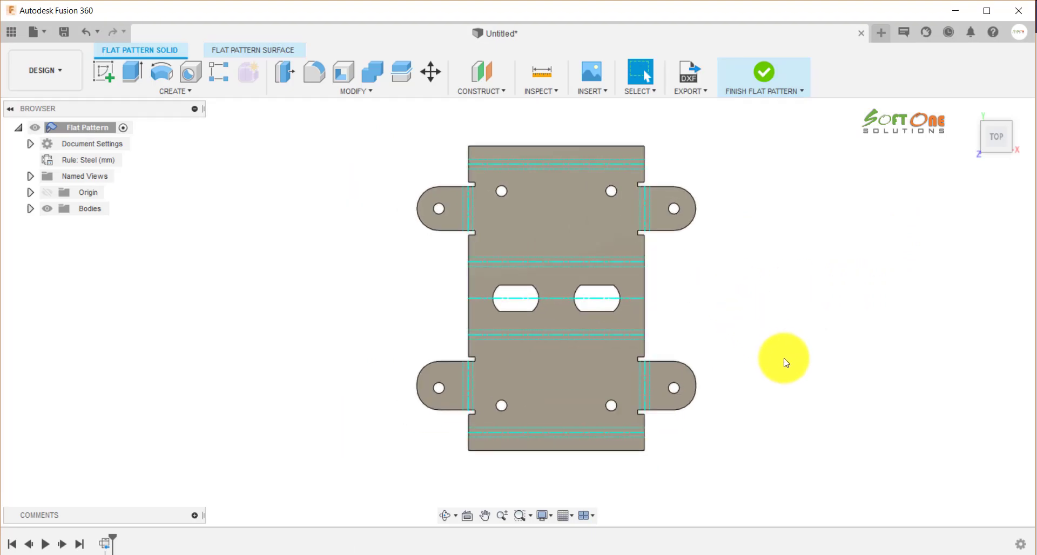
scroll(784, 357, "up", 4)
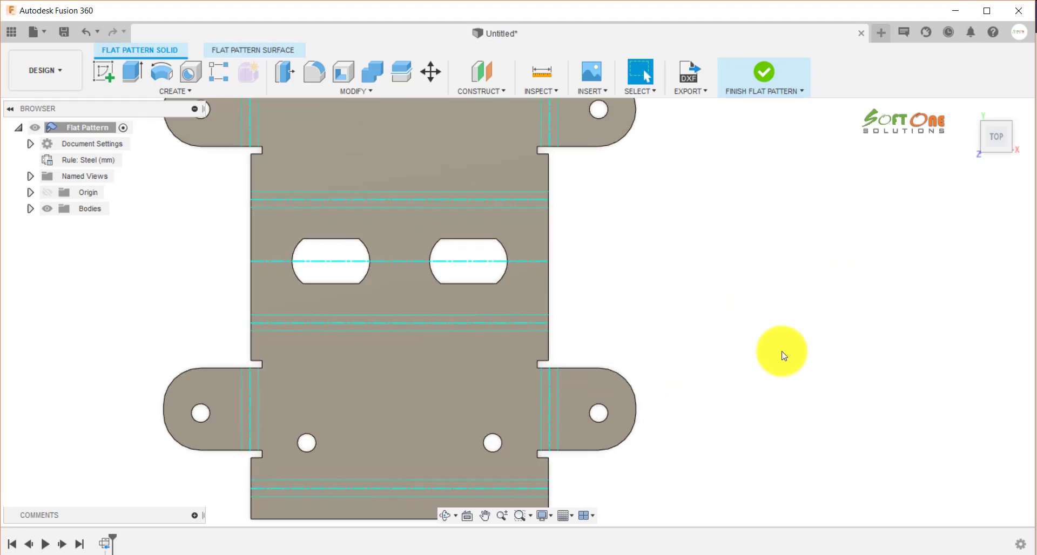
Step: Check the flat pattern's DXF export options with Convert Splines to Polylines enabled, and cancel without exporting
scroll(735, 370, "down", 2)
middle_click_drag(735, 370, 782, 244, "shift")
middle_click_drag(660, 278, 617, 258, "shift")
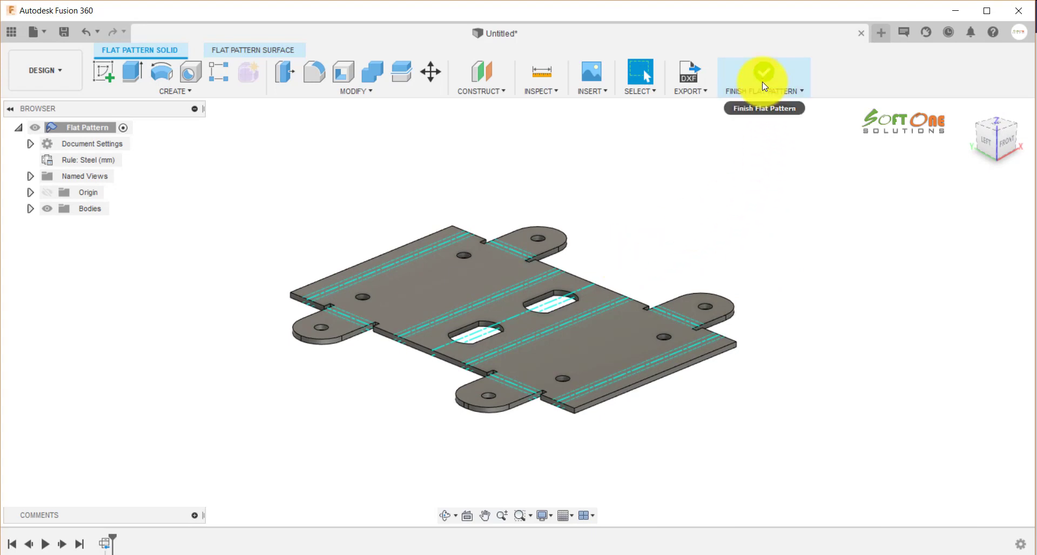
left_click(686, 91)
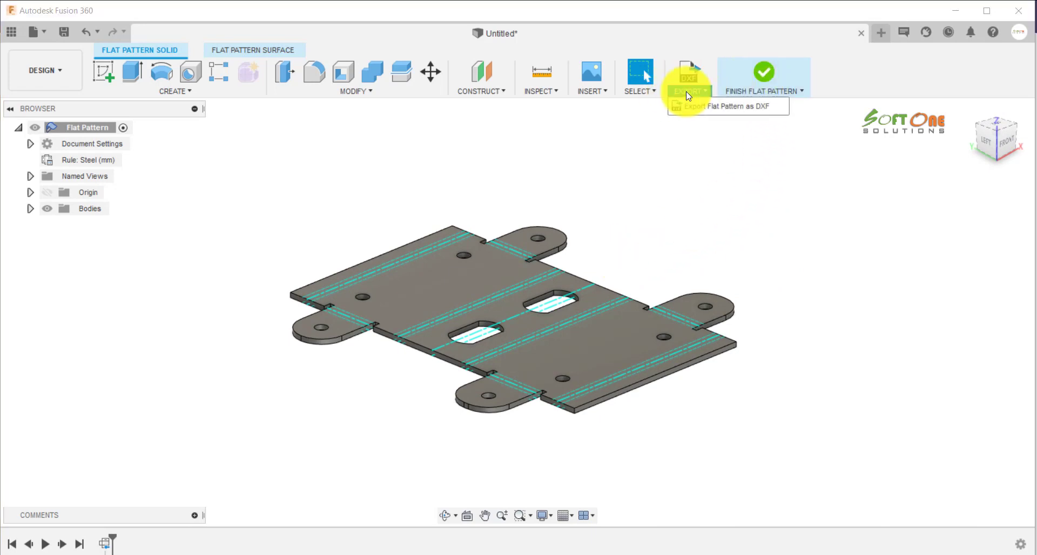
left_click(753, 106)
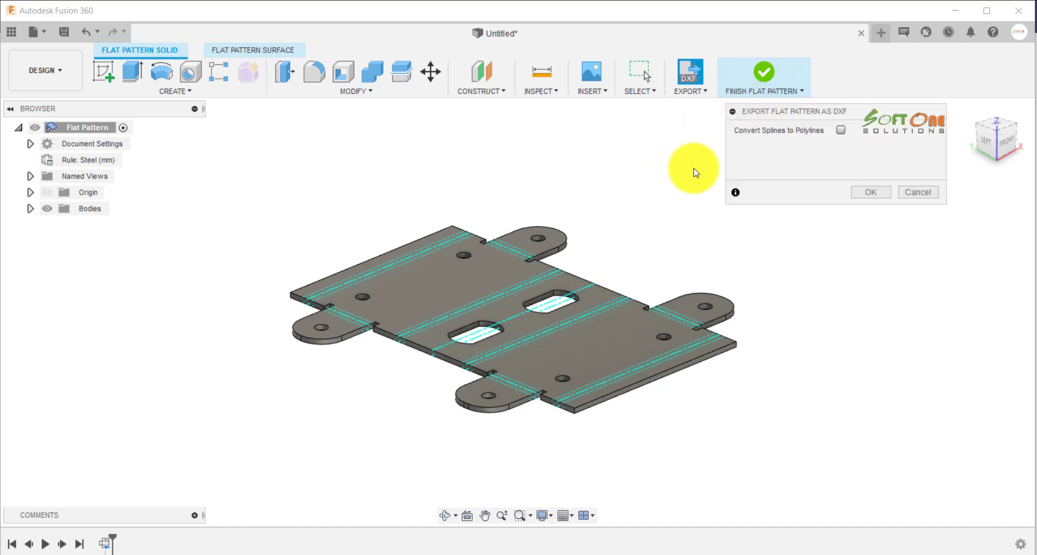
left_click(840, 132)
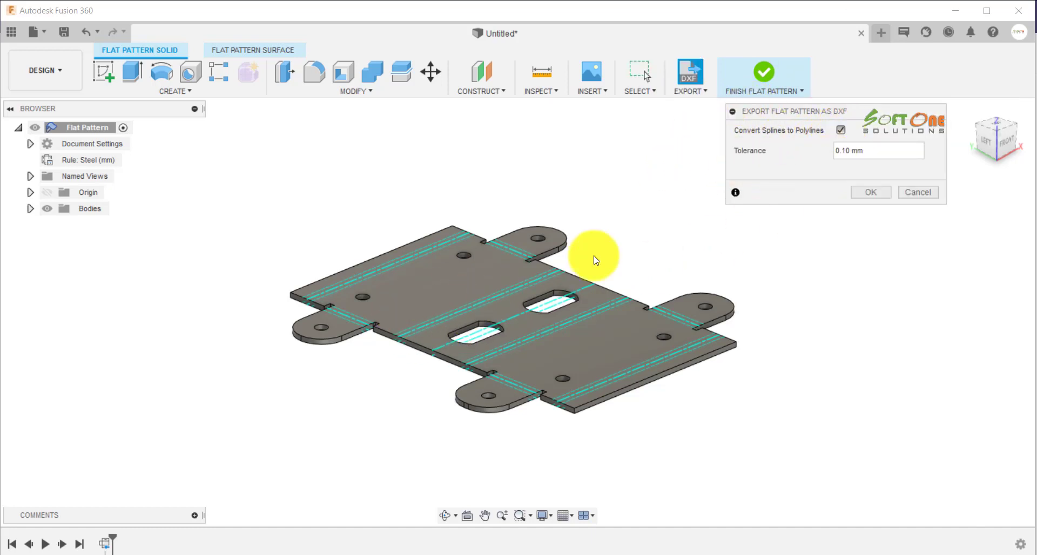
left_click(917, 193)
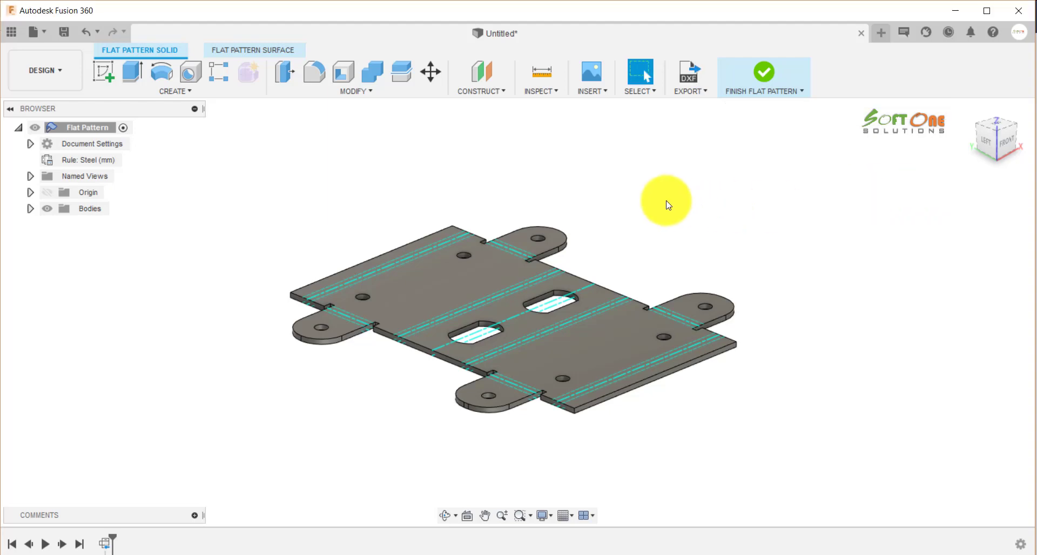
Step: Finish the flat pattern and return to the folded sheet metal part, reopening the stored flat pattern once to check it
left_click(759, 81)
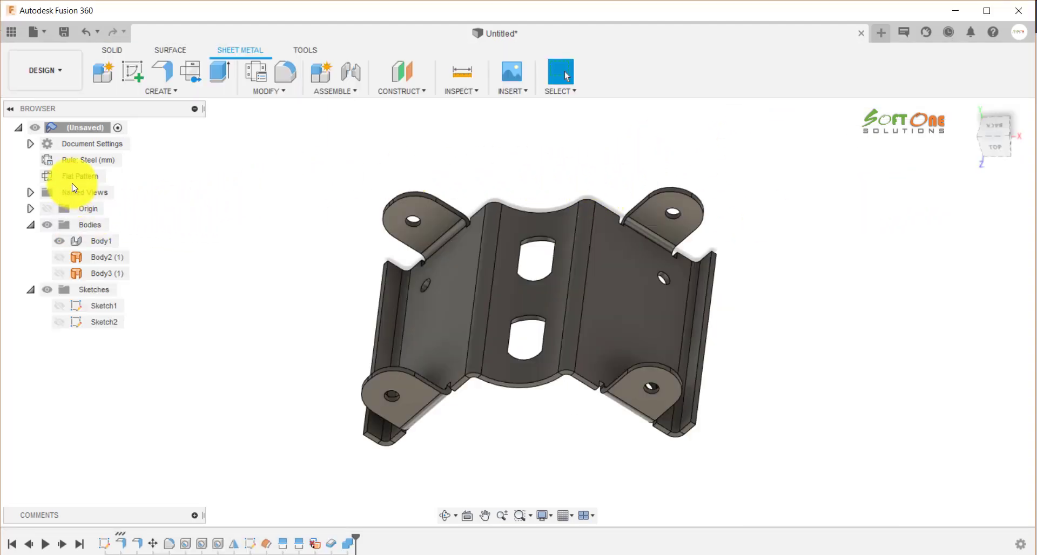
left_click(114, 178)
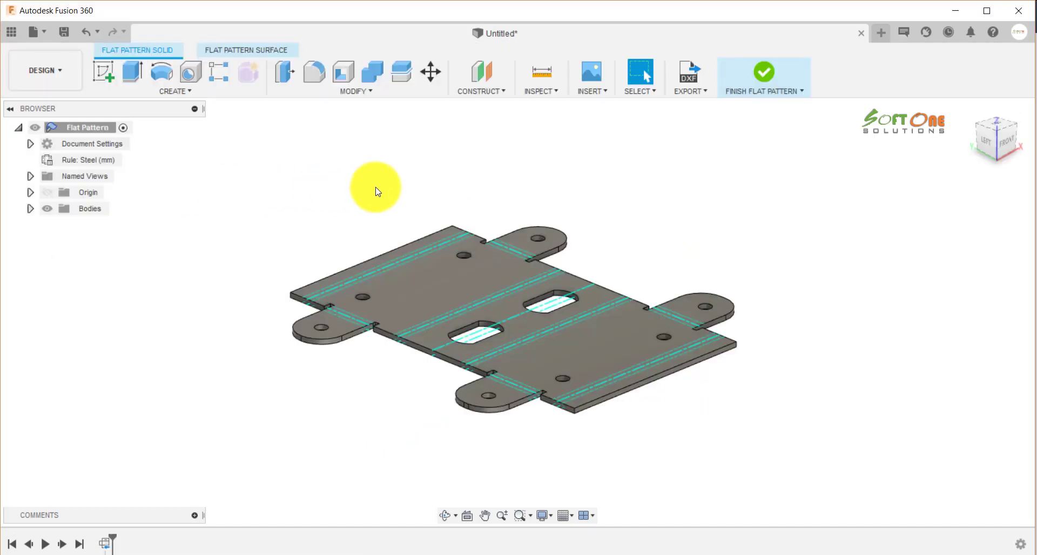
left_click(764, 72)
left_click(831, 395)
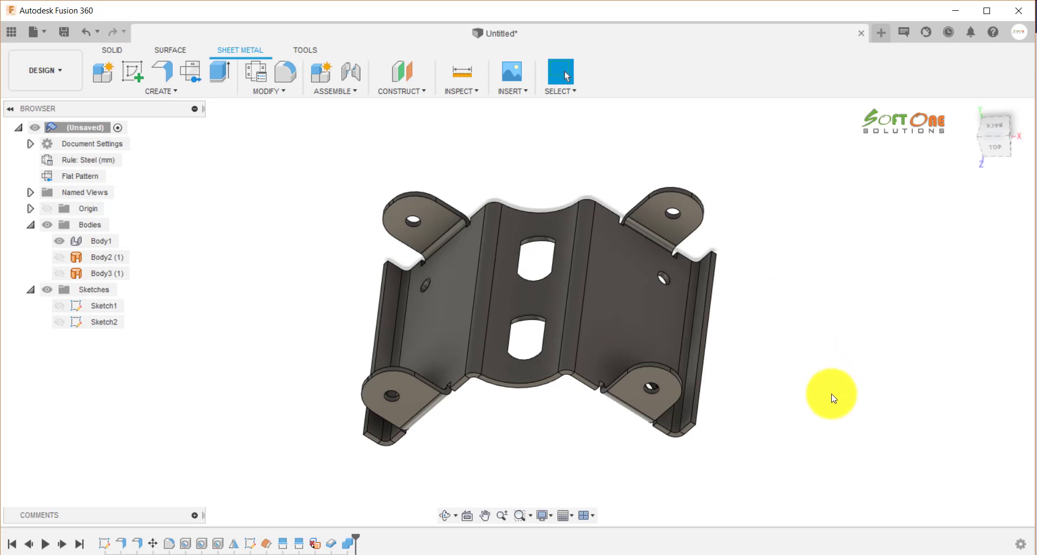
middle_click_drag(832, 395, 830, 399, "shift")
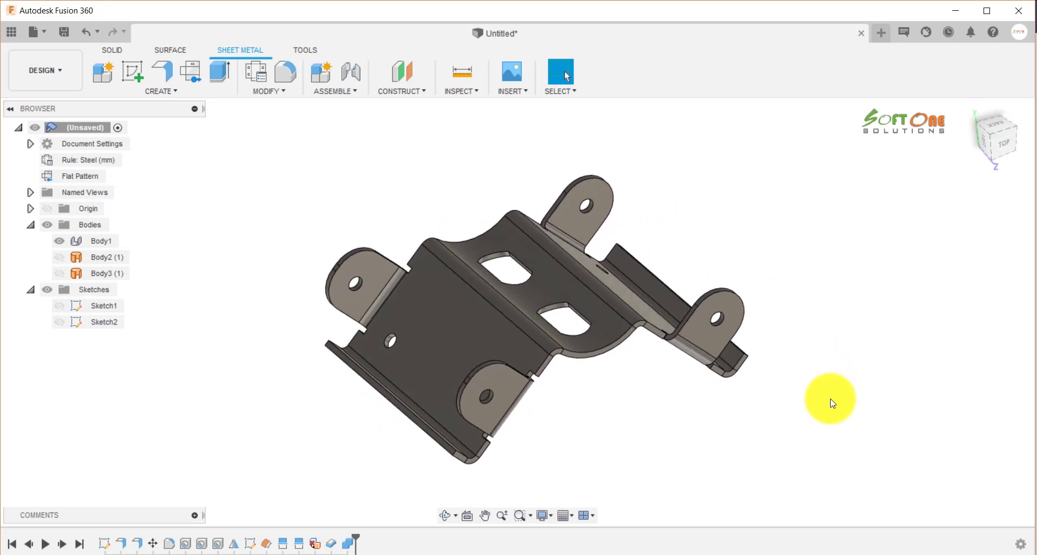